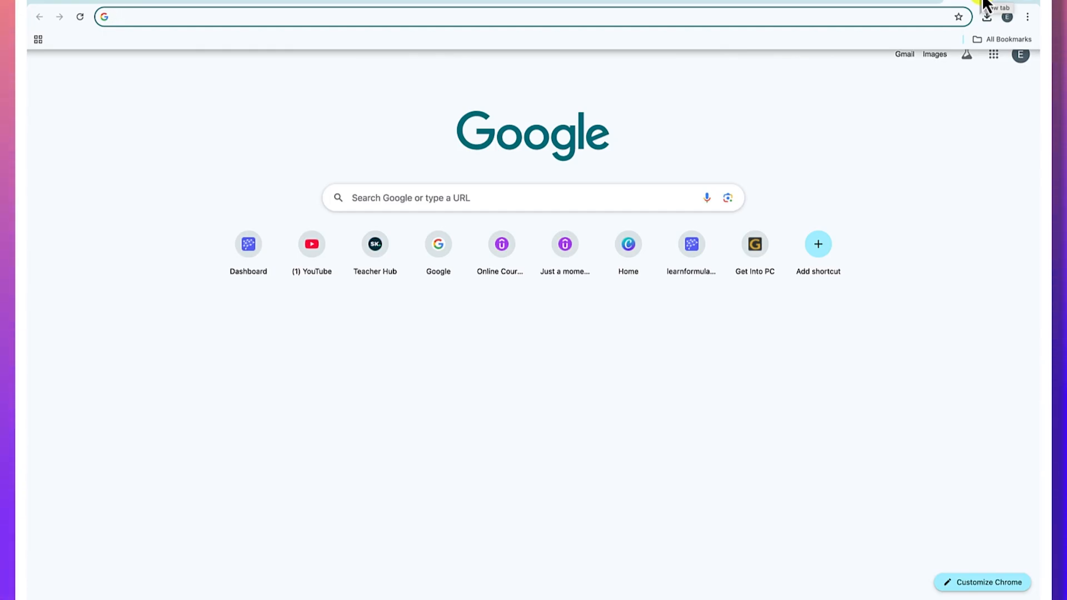
Step: Go to google.com, search for kapwing and open the official Kapwing website from the results
type("google.com")
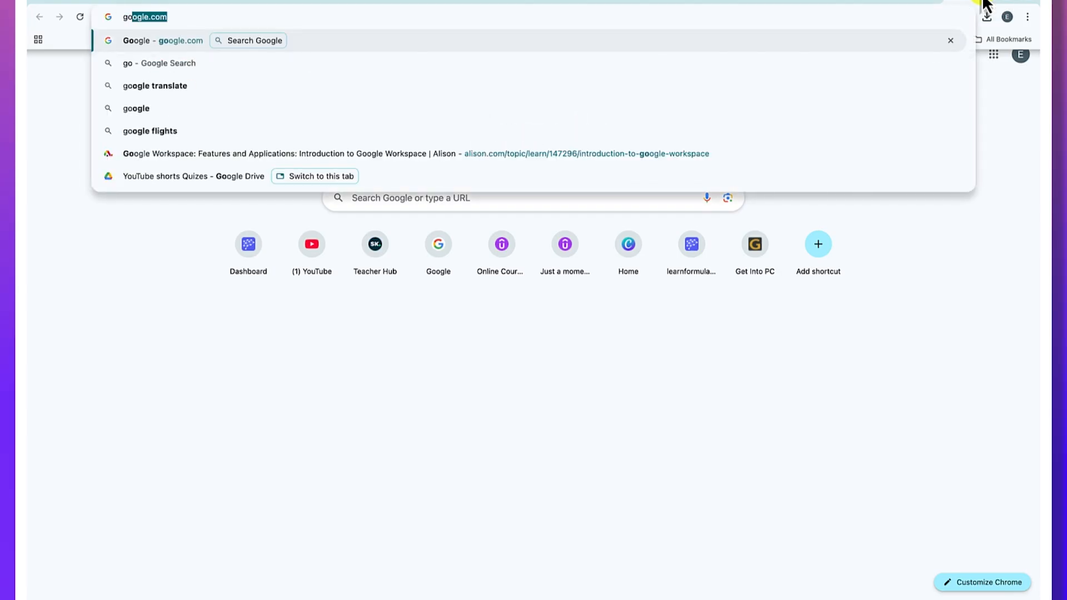
key("Return")
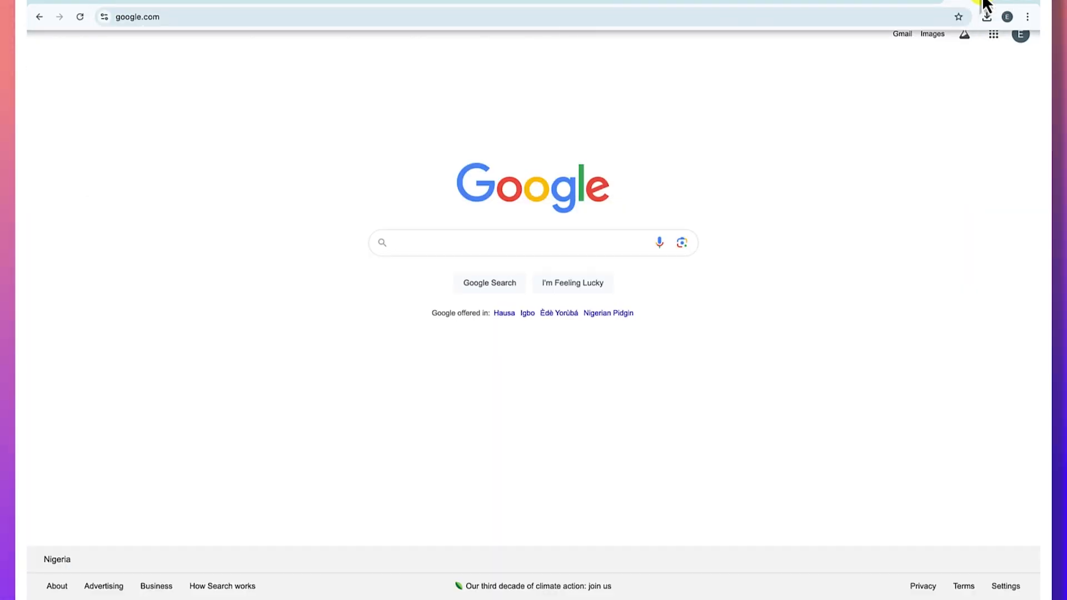
type("kapwing")
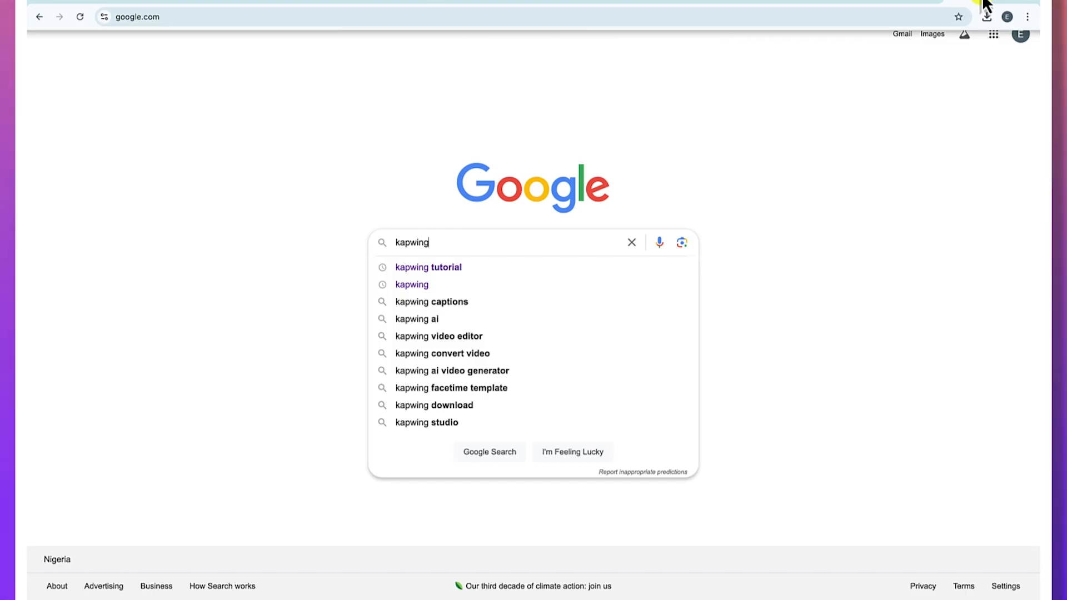
key("Return")
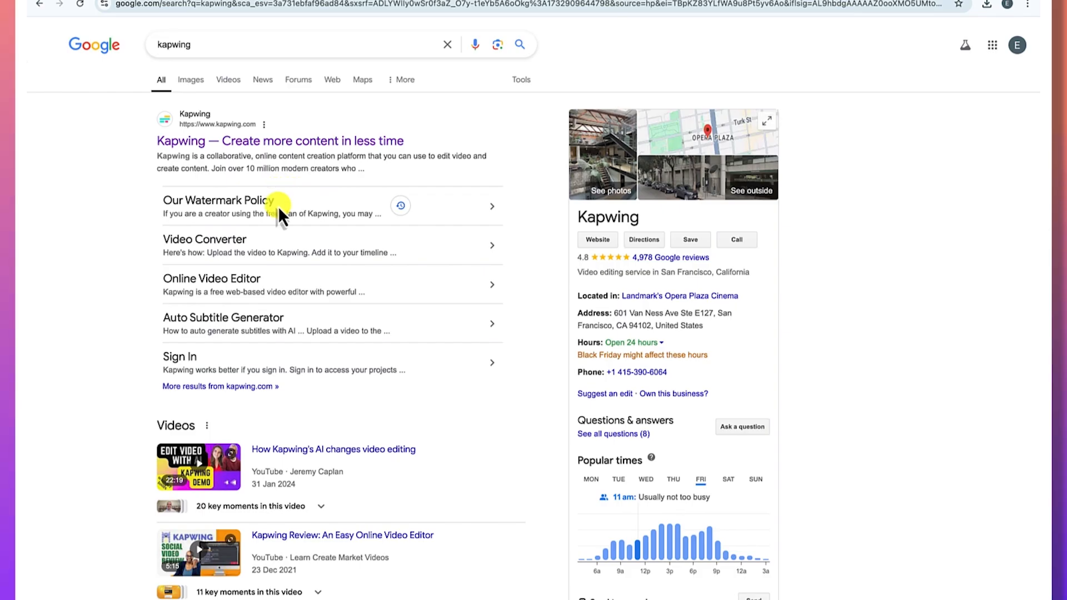
left_click(287, 141)
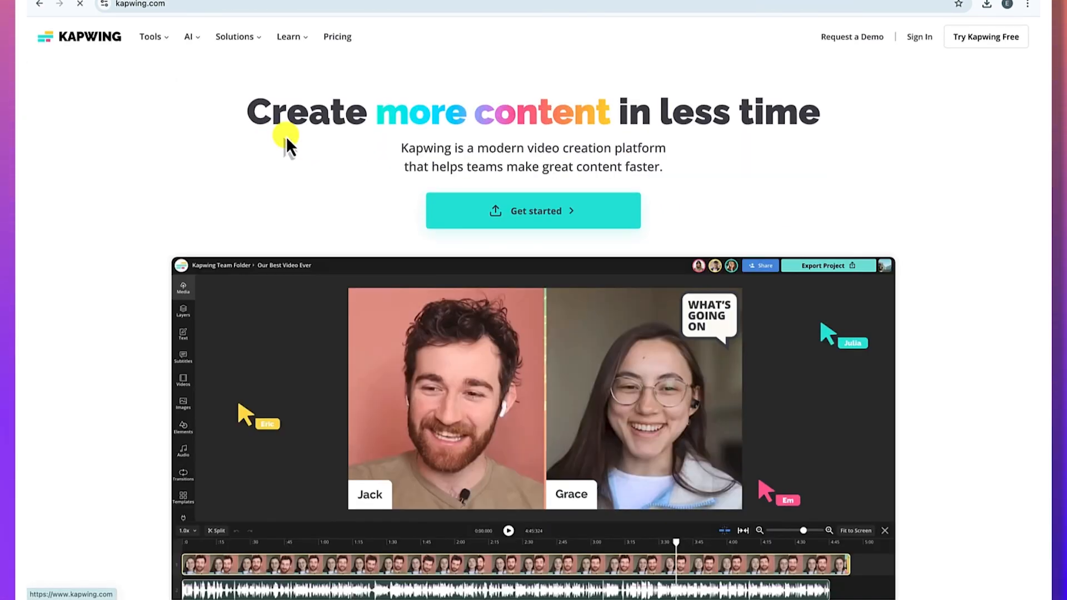
Step: Get started from the Kapwing homepage and sign in with Google, choosing the second listed account
left_click(175, 7)
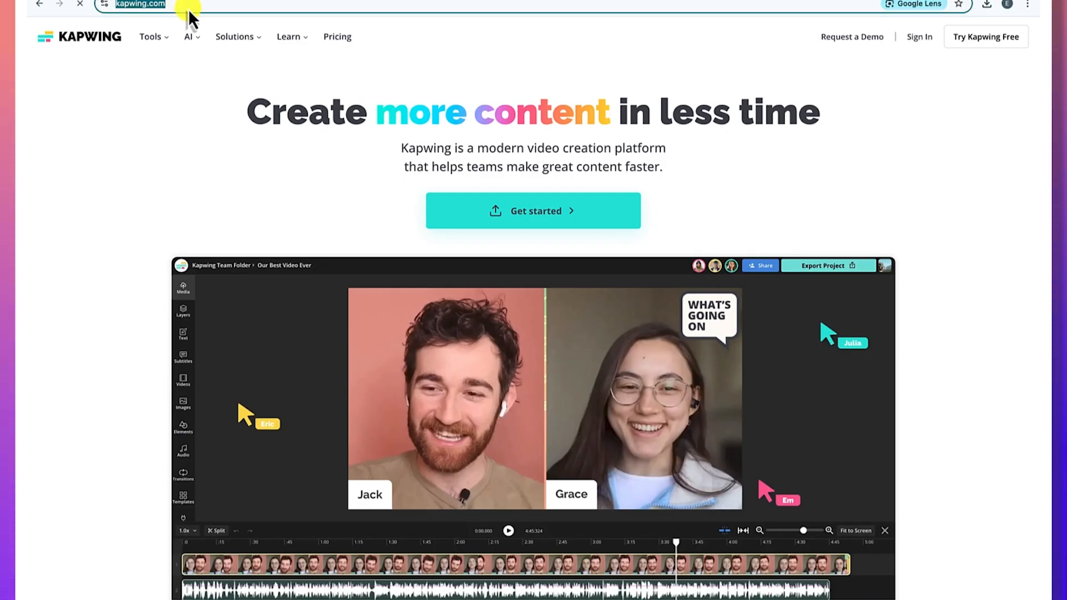
mouse_move(219, 37)
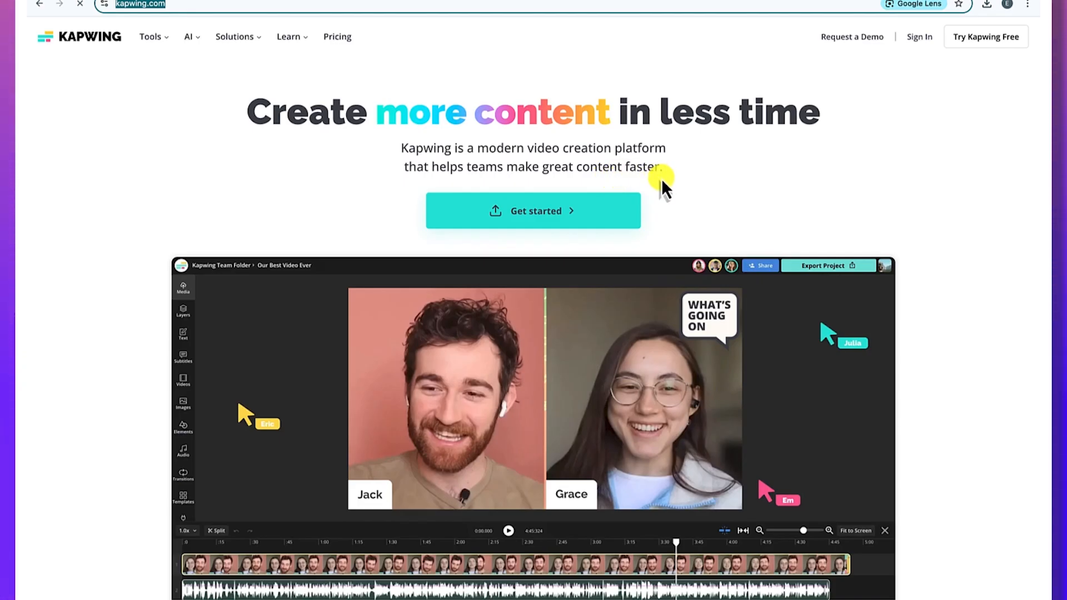
scroll(665, 188, "down", 3)
scroll(662, 179, "down", 2)
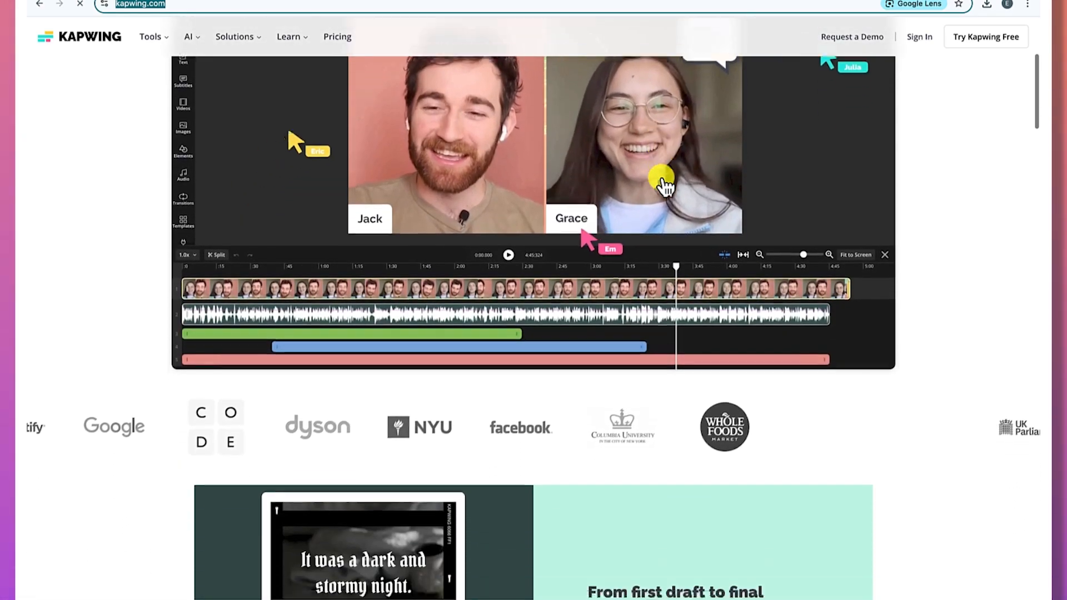
scroll(661, 179, "up", 2)
scroll(663, 184, "up", 3)
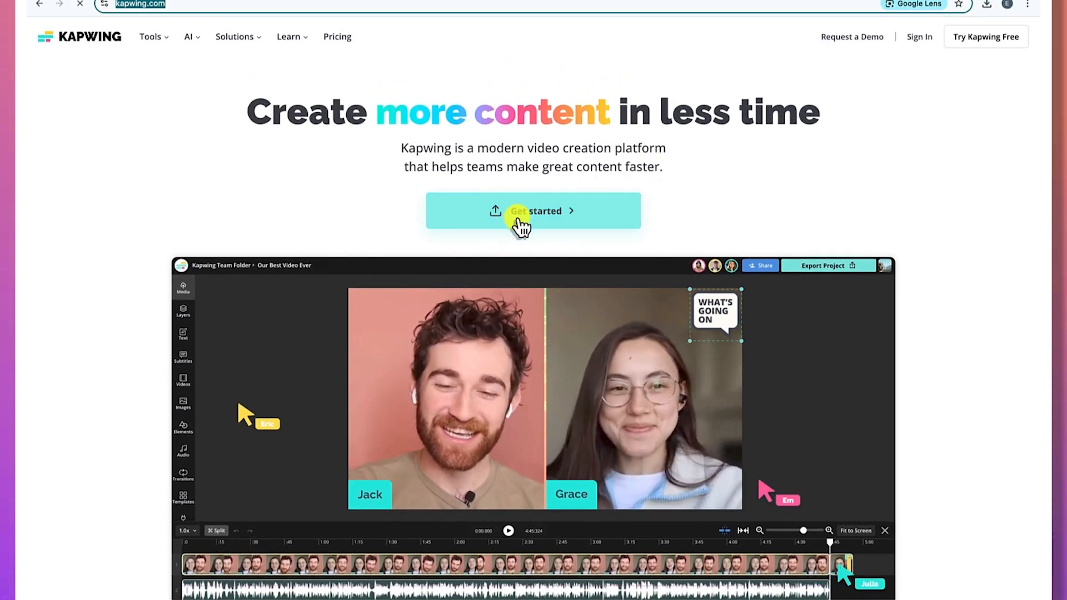
left_click(528, 222)
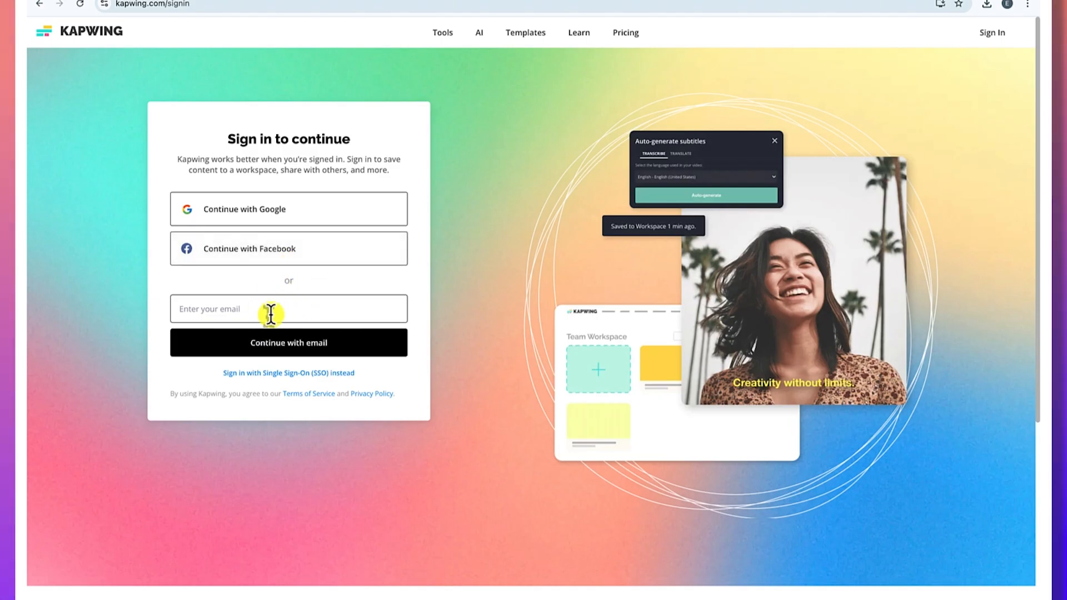
left_click(300, 214)
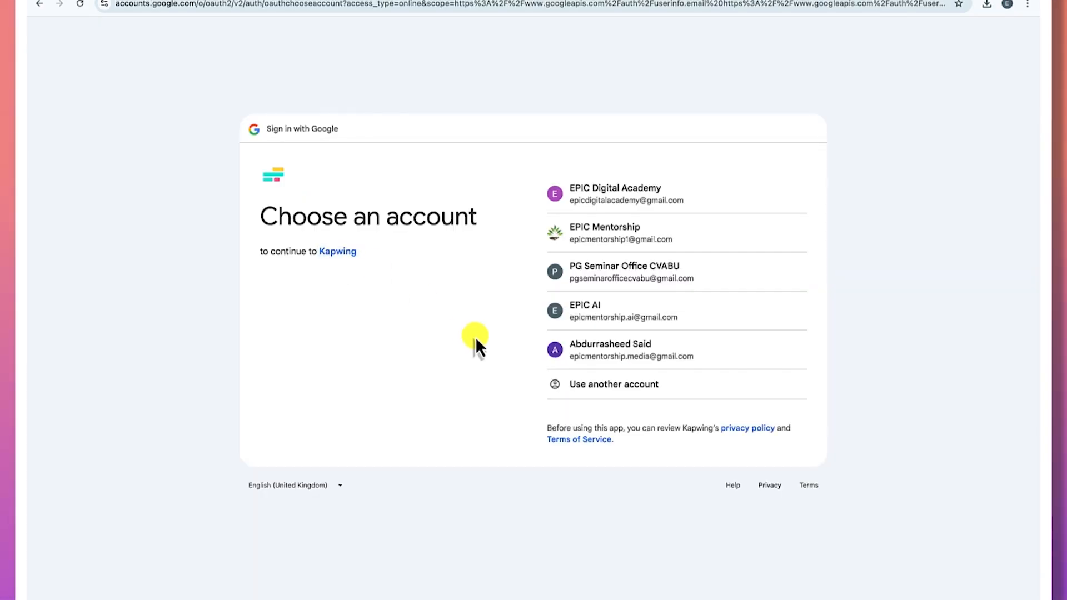
left_click(597, 250)
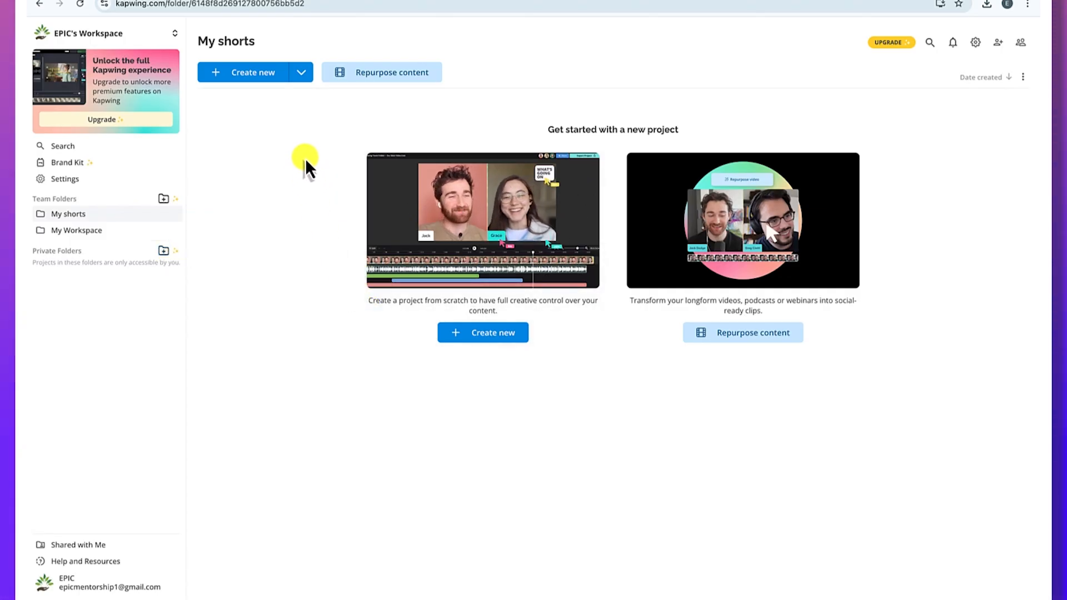
Step: Create a new project from scratch in the My shorts folder and name it Kap 1
left_click(301, 74)
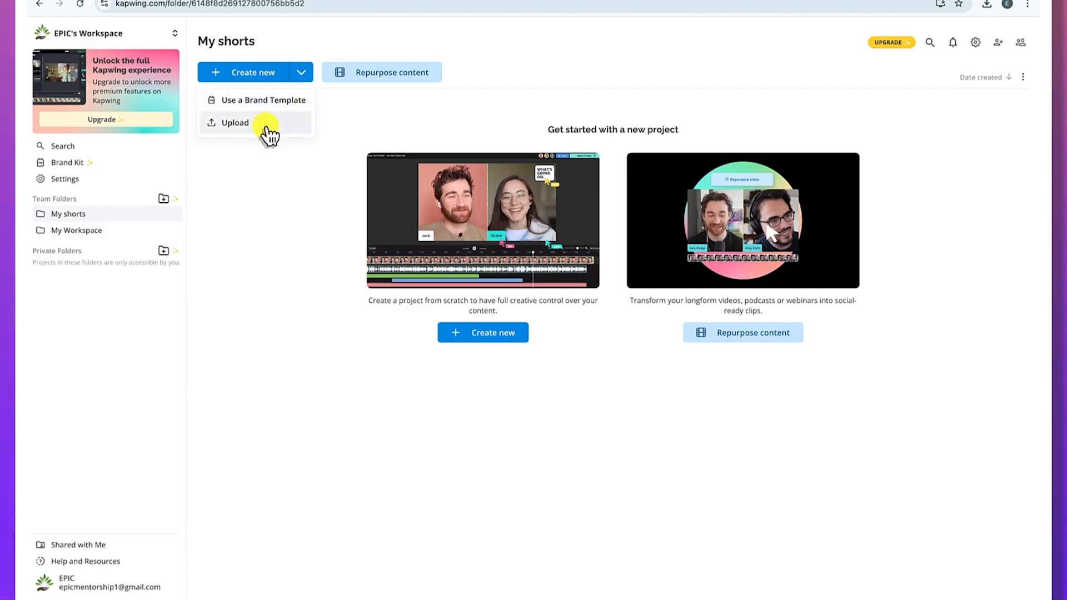
left_click(283, 210)
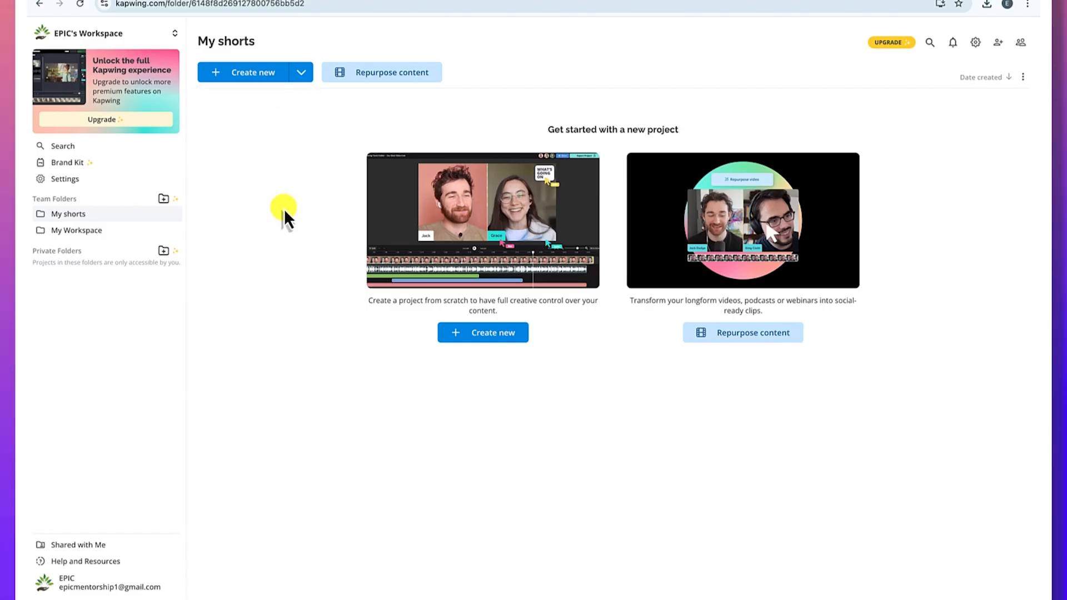
left_click(250, 79)
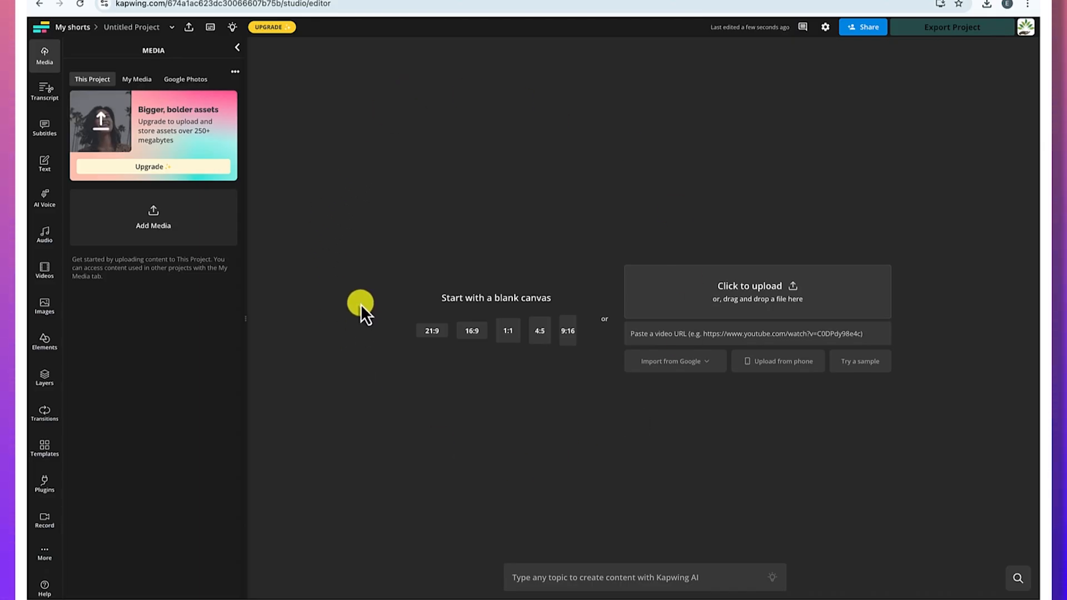
left_click(131, 28)
type("Ka")
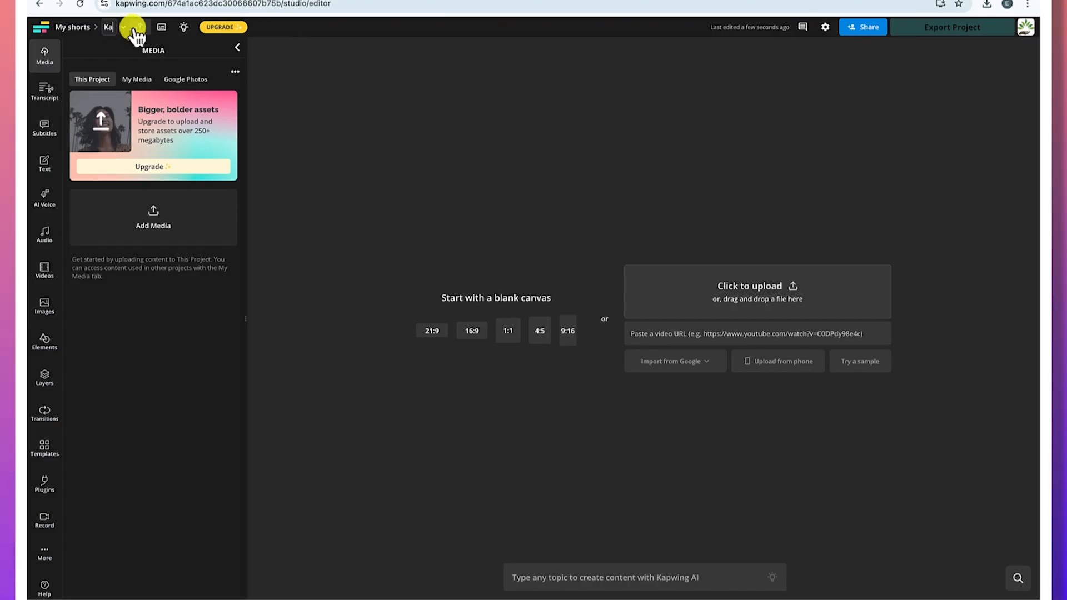
type("p 1")
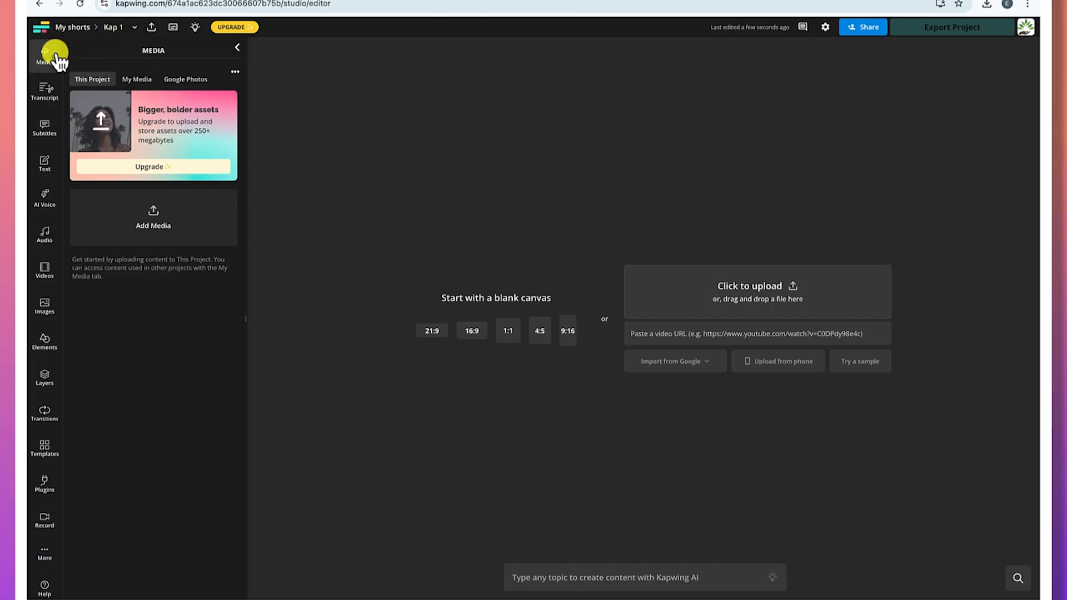
Step: Examine the editor's media, transcript, subtitle, text, AI voice, audio, stock video and image tools
left_click(141, 208)
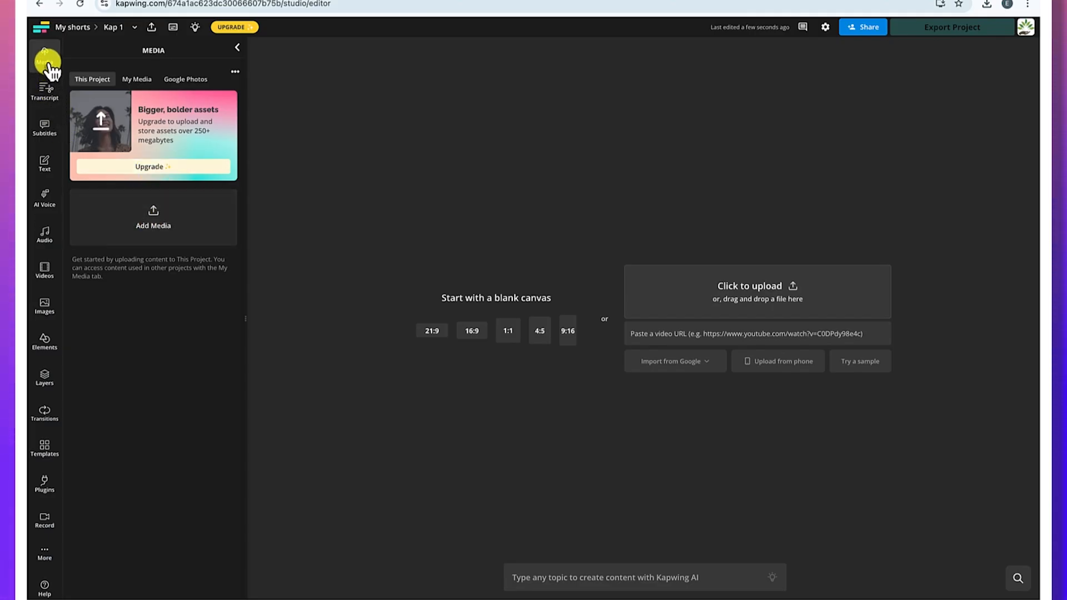
left_click(46, 96)
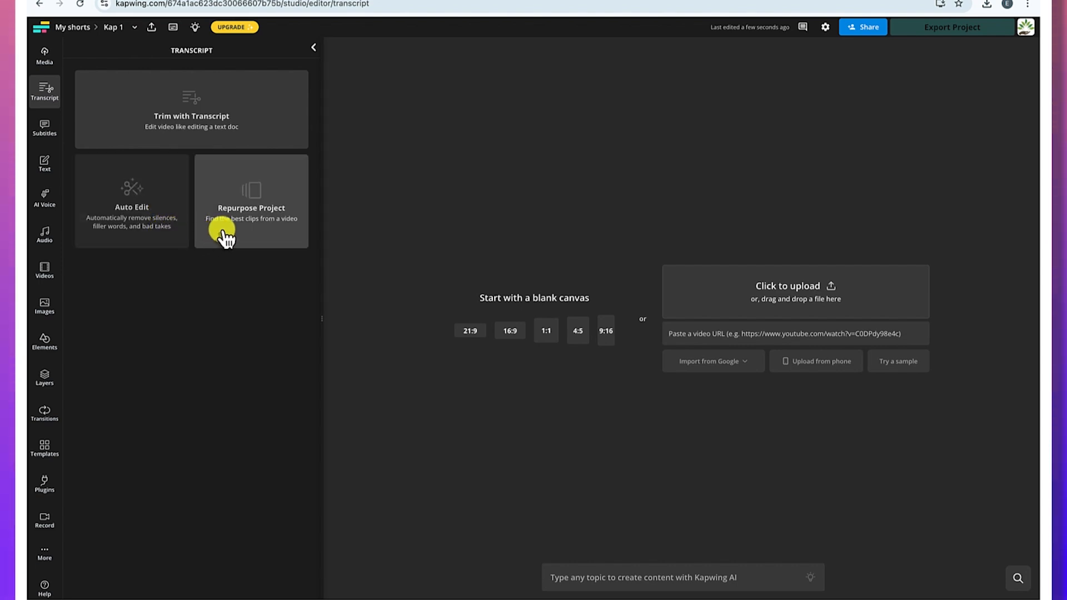
left_click(44, 127)
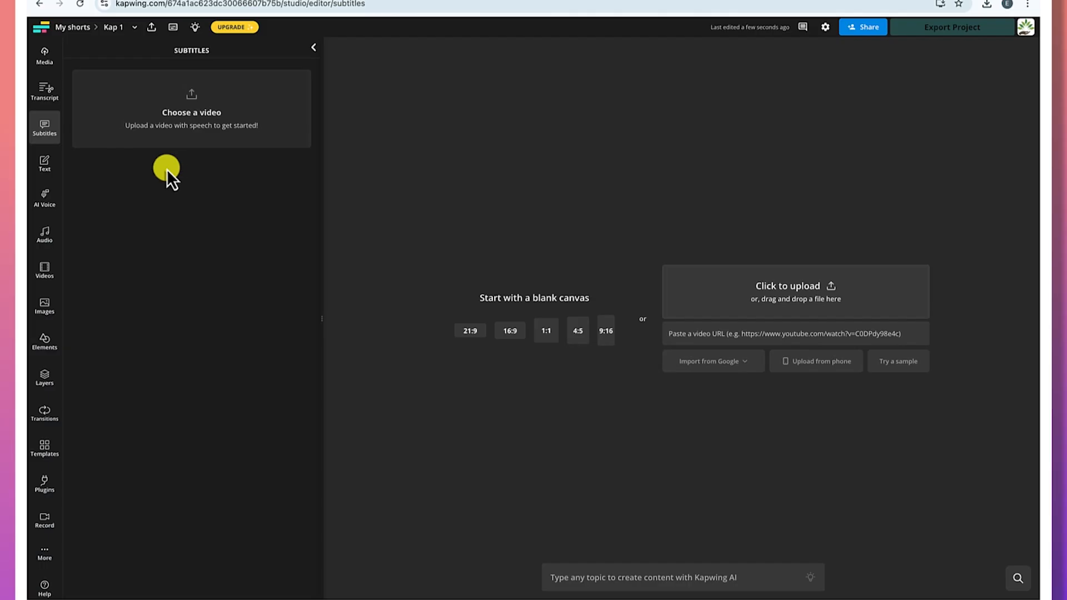
left_click(45, 161)
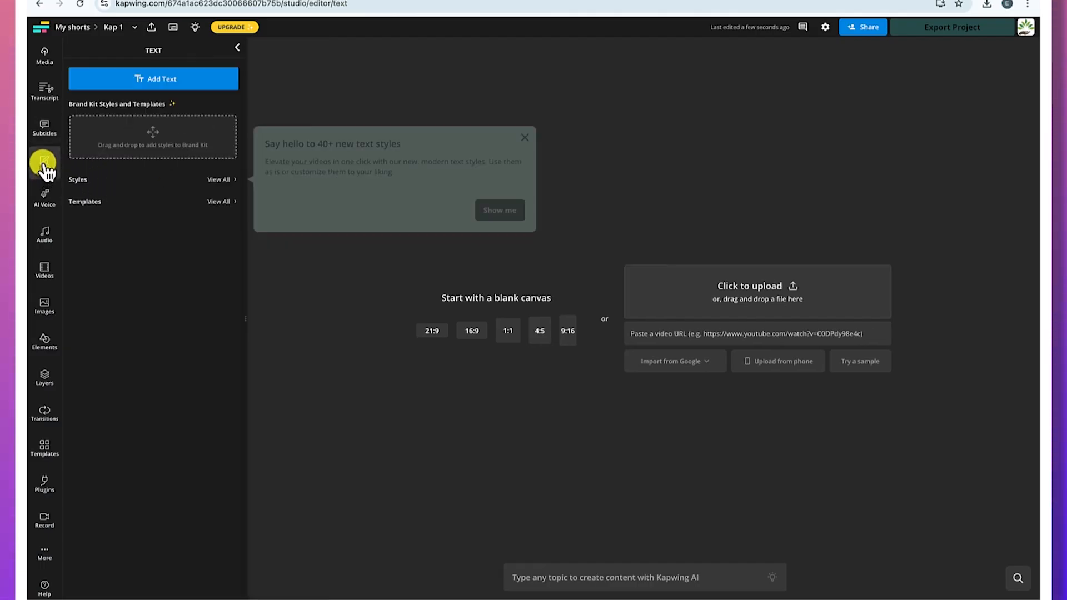
left_click(175, 263)
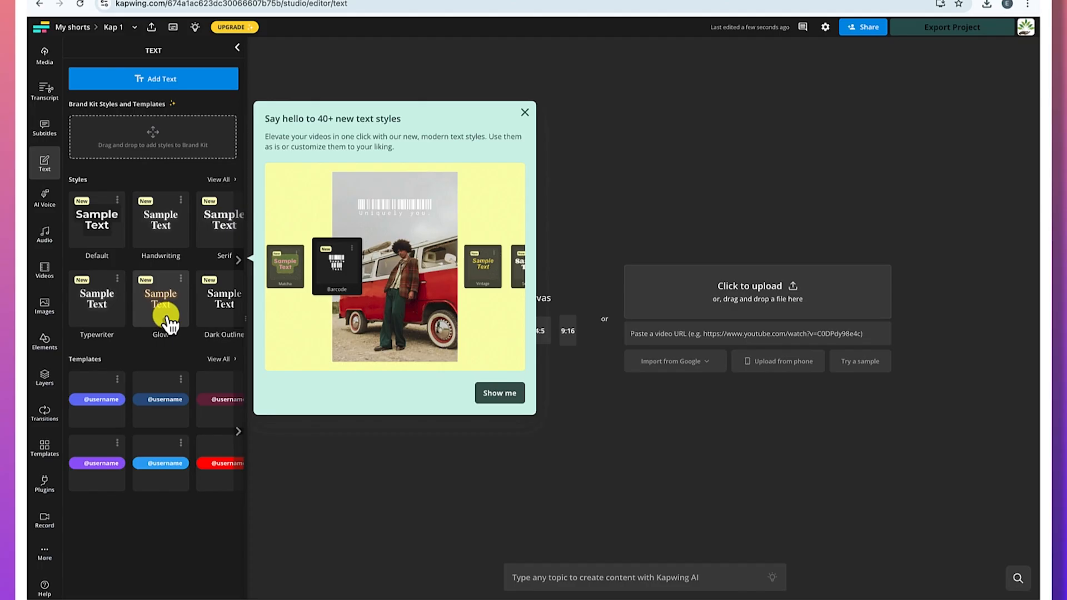
left_click(42, 199)
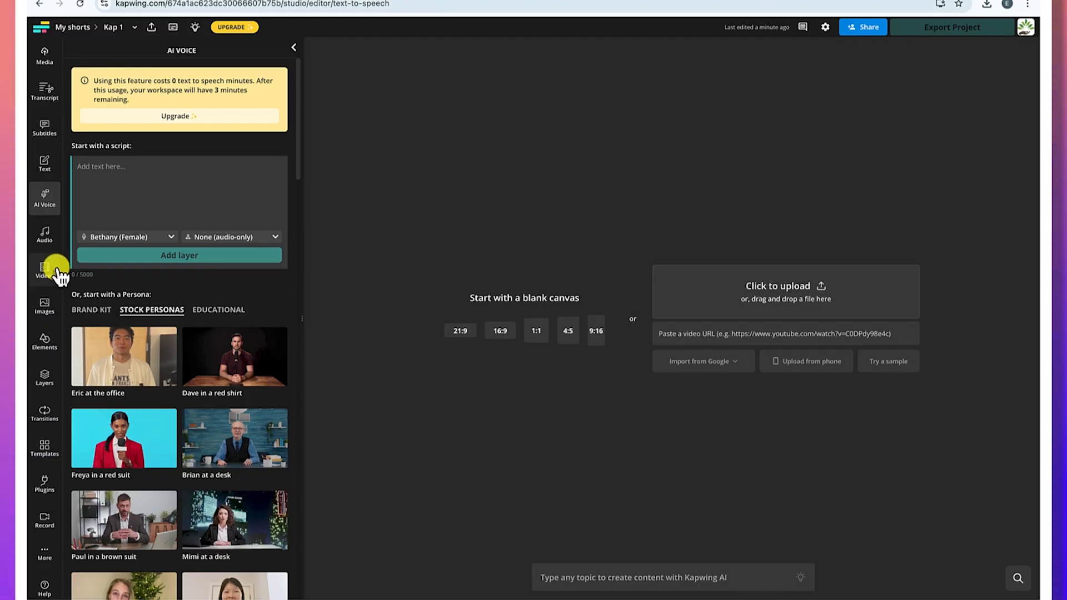
left_click(53, 237)
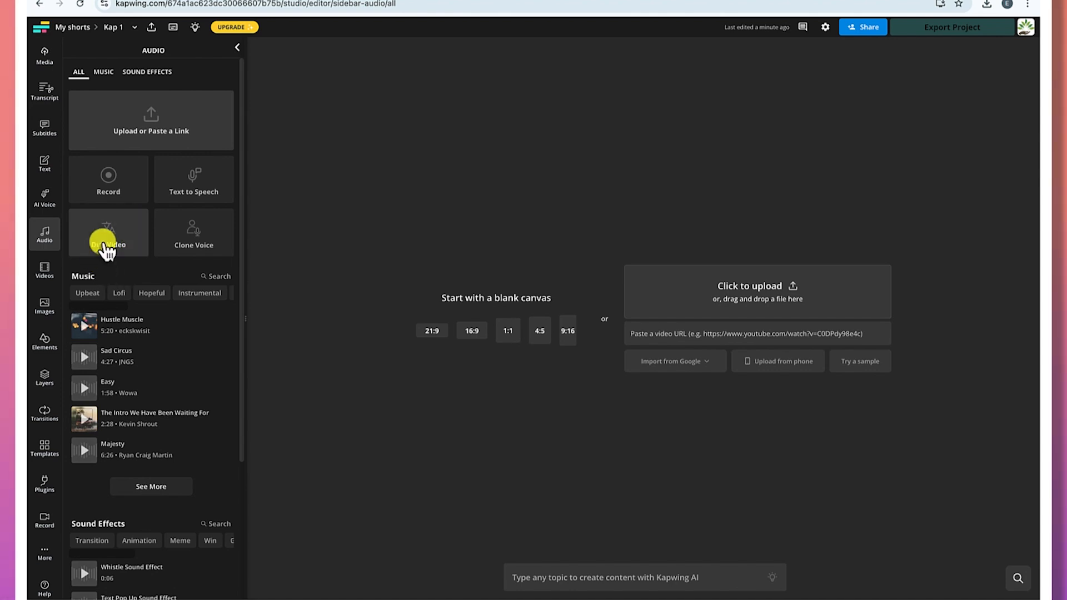
left_click(46, 273)
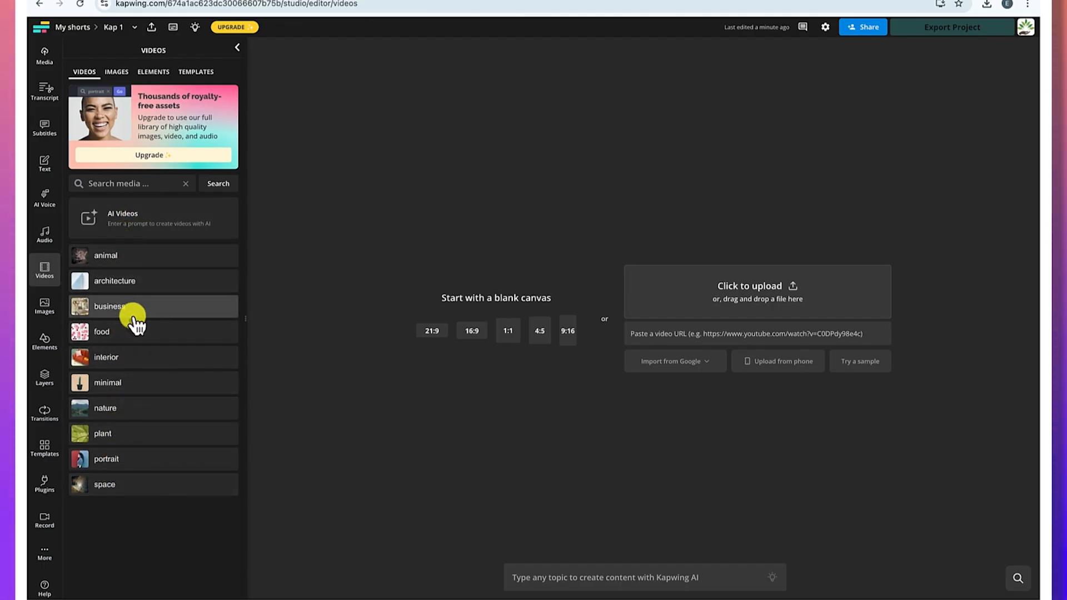
left_click(47, 310)
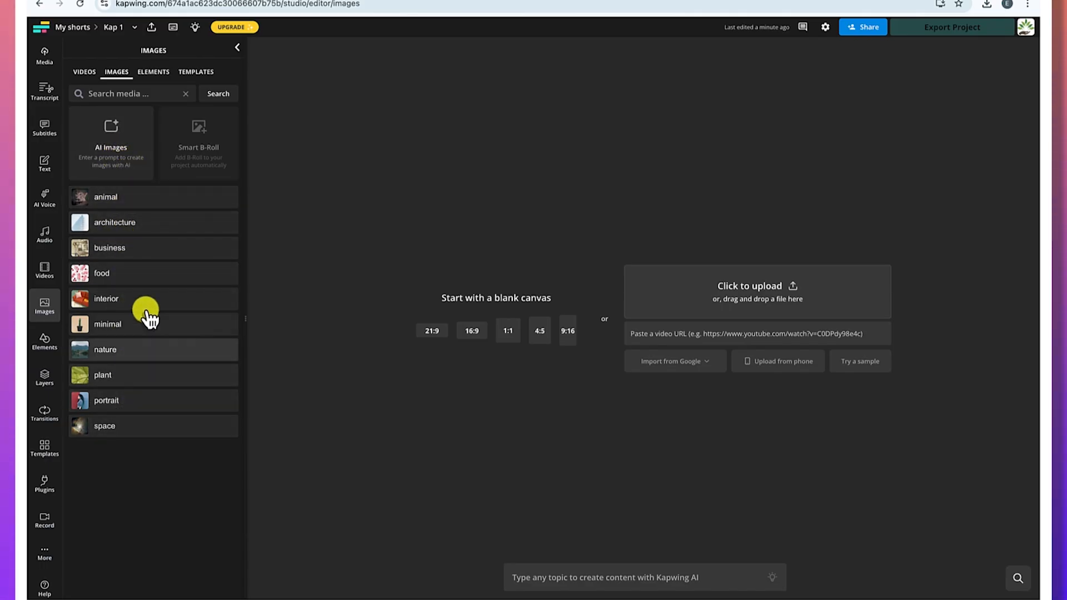
Step: Examine the editor's elements, layers, transitions, templates, plugins, recording options and the list of additional tools
left_click(43, 341)
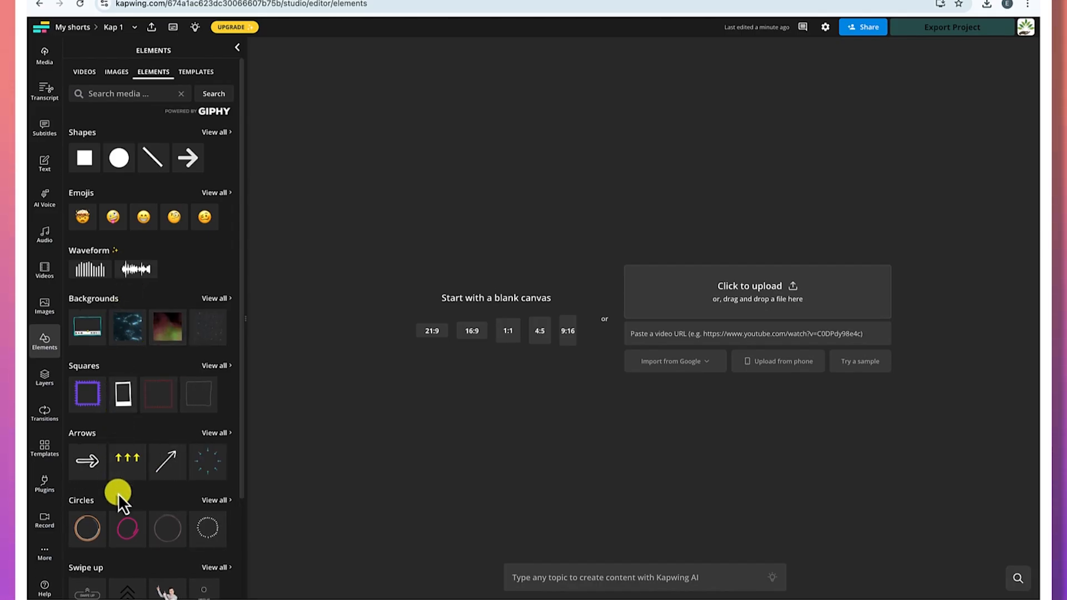
scroll(119, 494, "down", 2)
scroll(118, 493, "up", 2)
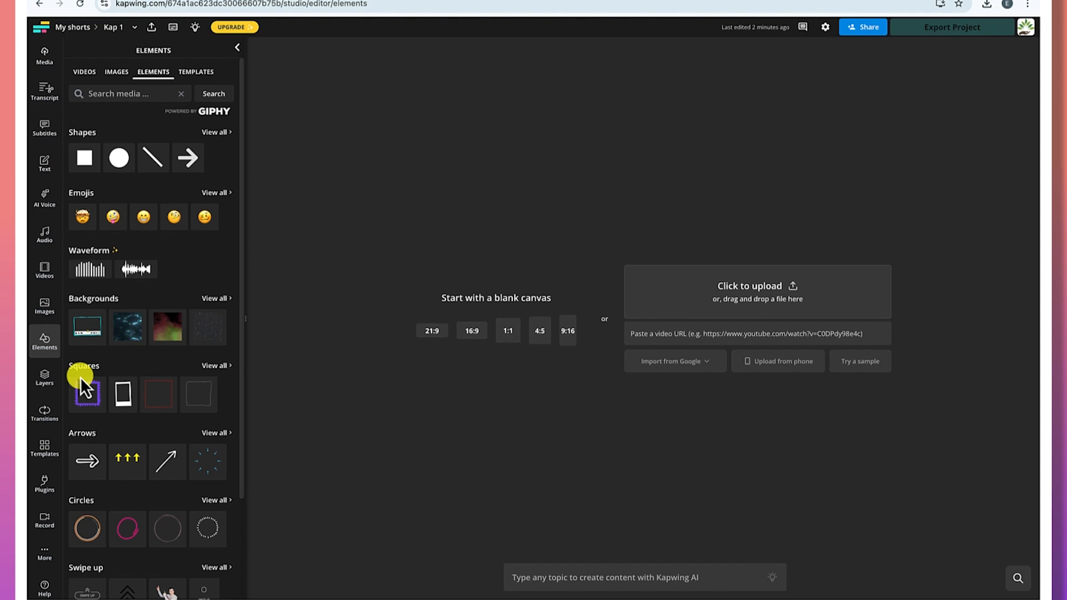
left_click(43, 382)
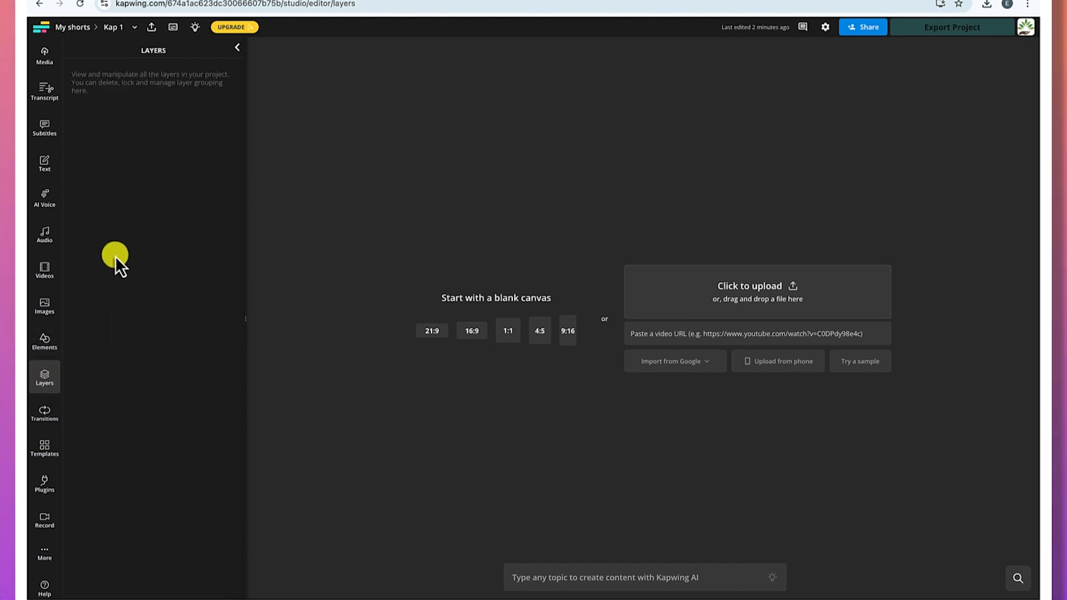
left_click(44, 416)
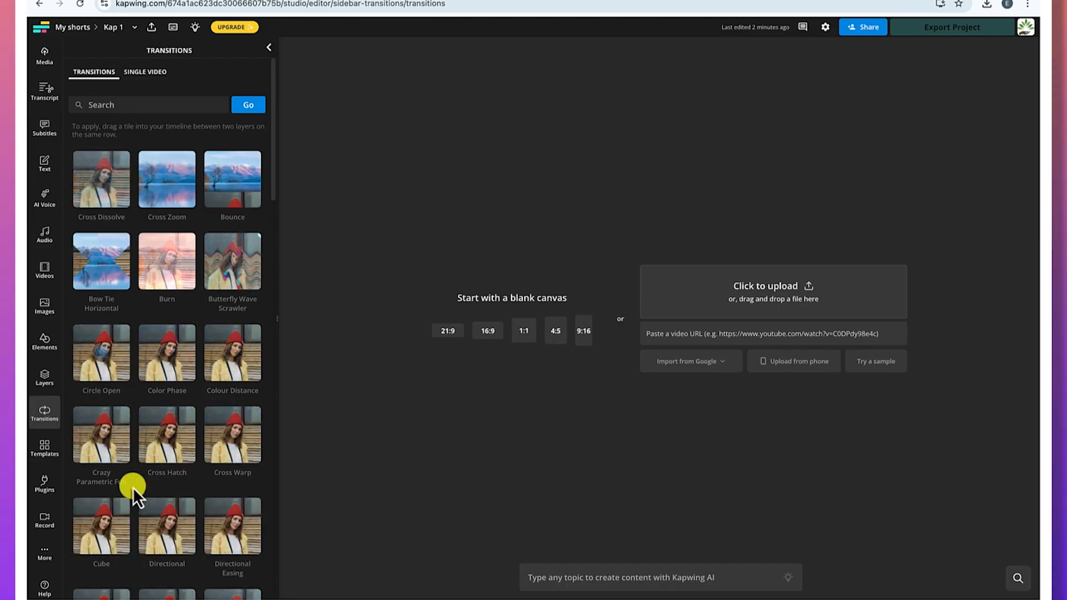
left_click(46, 450)
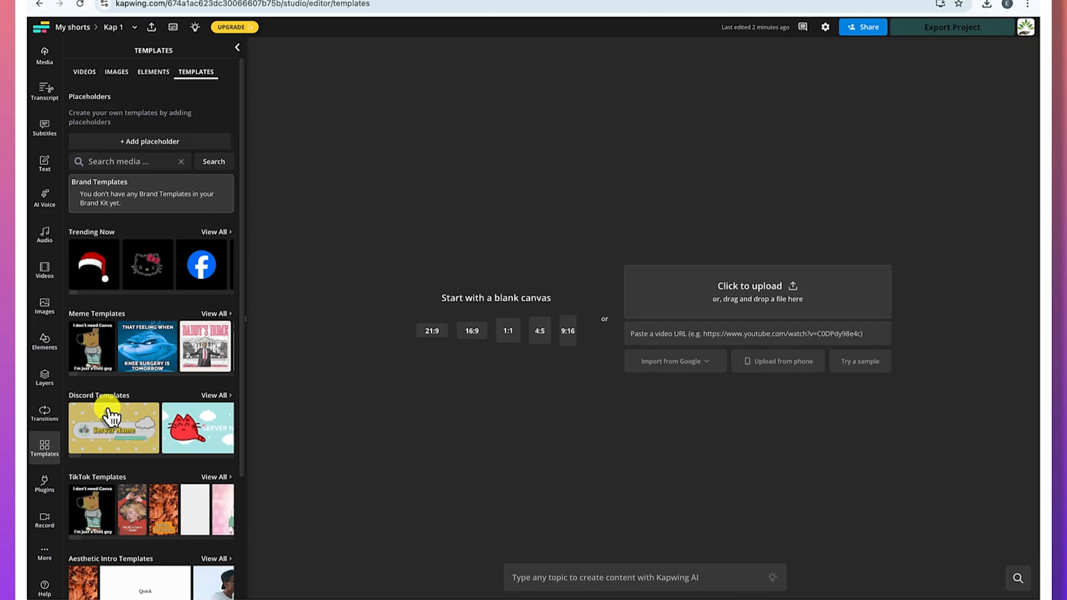
scroll(140, 494, "down", 3)
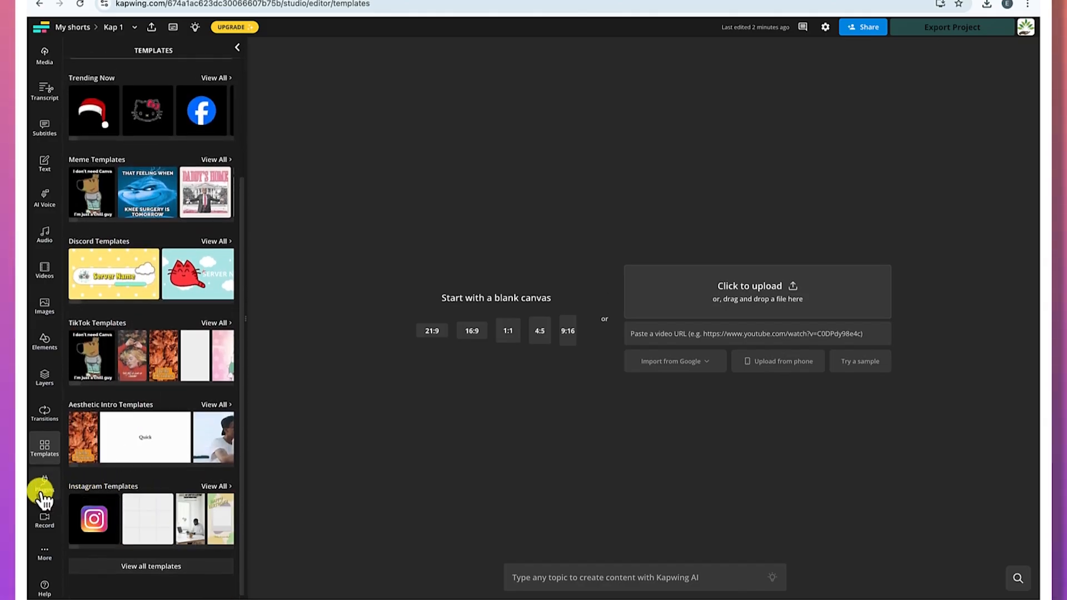
left_click(43, 492)
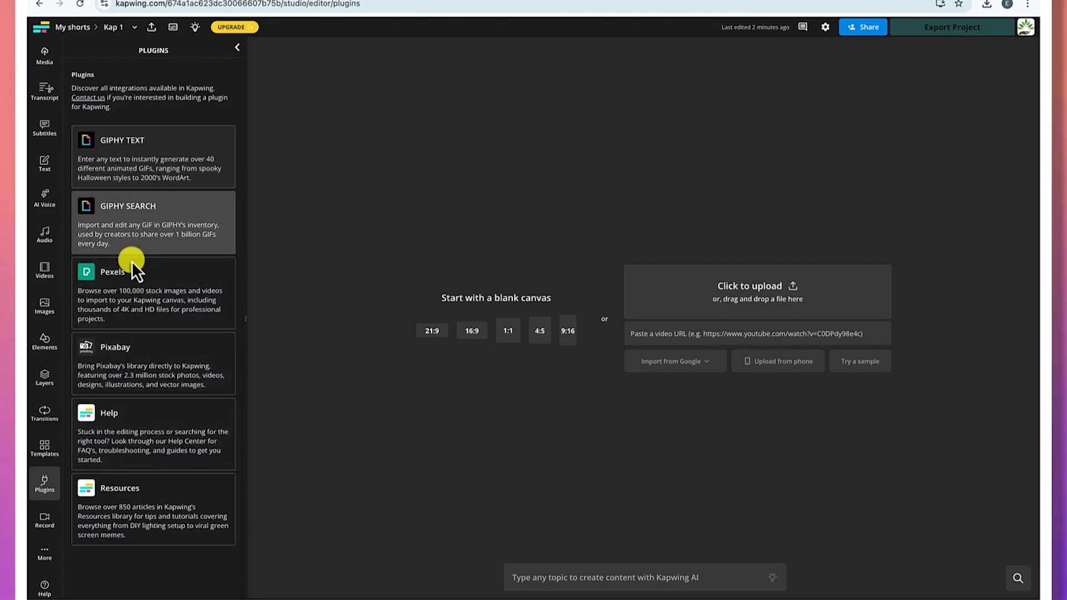
left_click(45, 522)
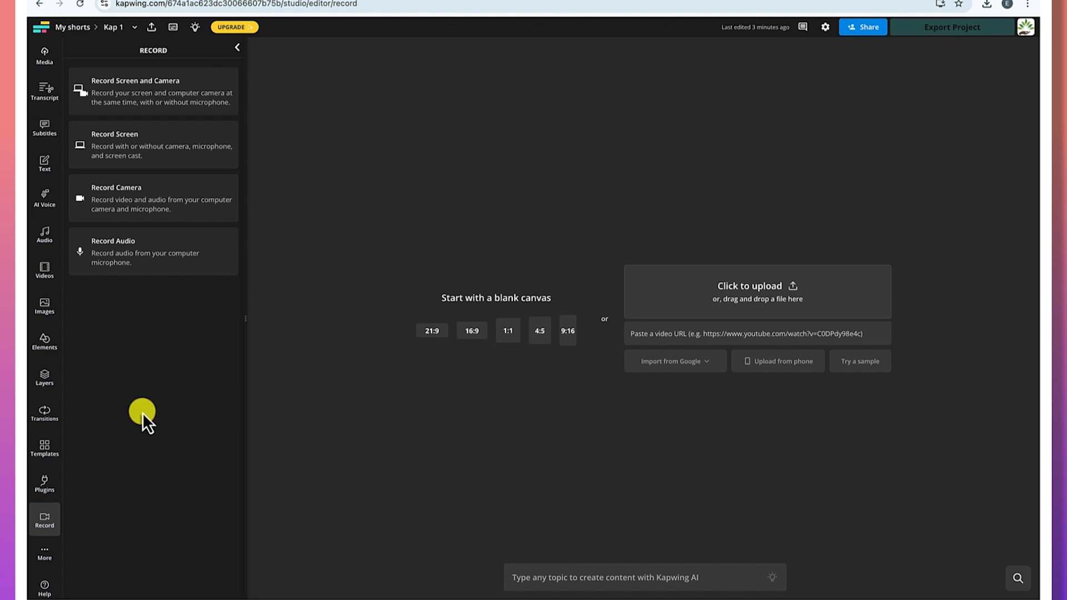
left_click(46, 553)
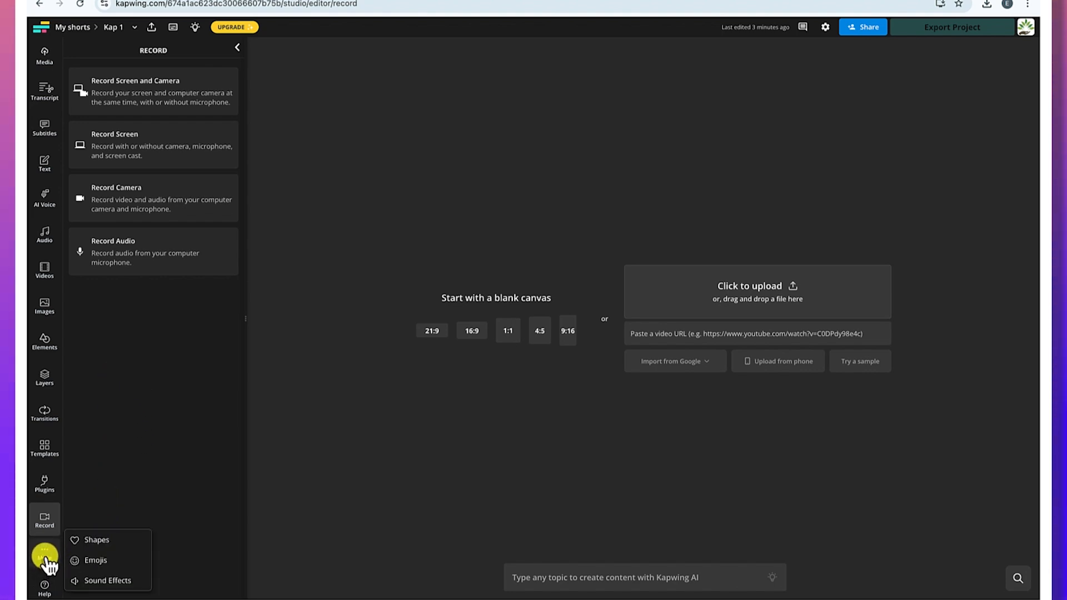
left_click(44, 553)
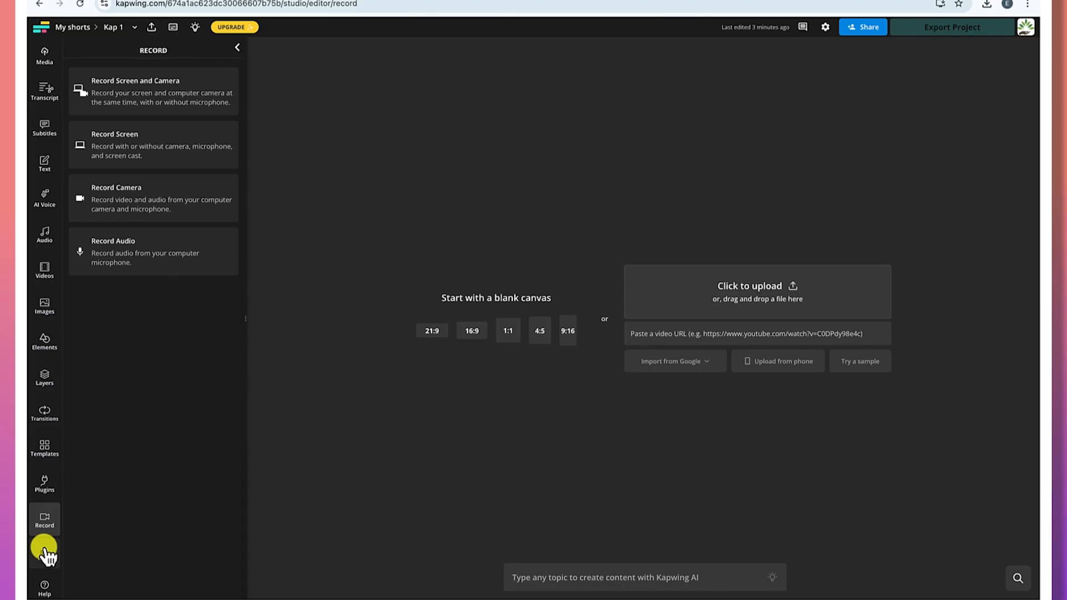
left_click(46, 554)
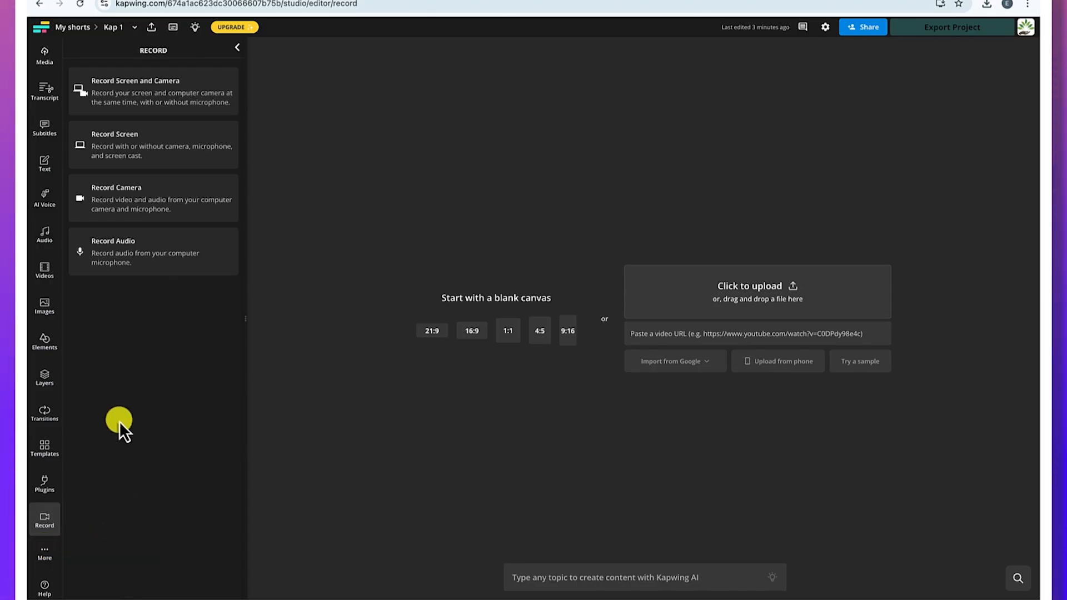
Step: Start adding media from the computer and browse to the Kapwing Tutorial folder inside YouTube Videos on the Desktop
left_click(47, 58)
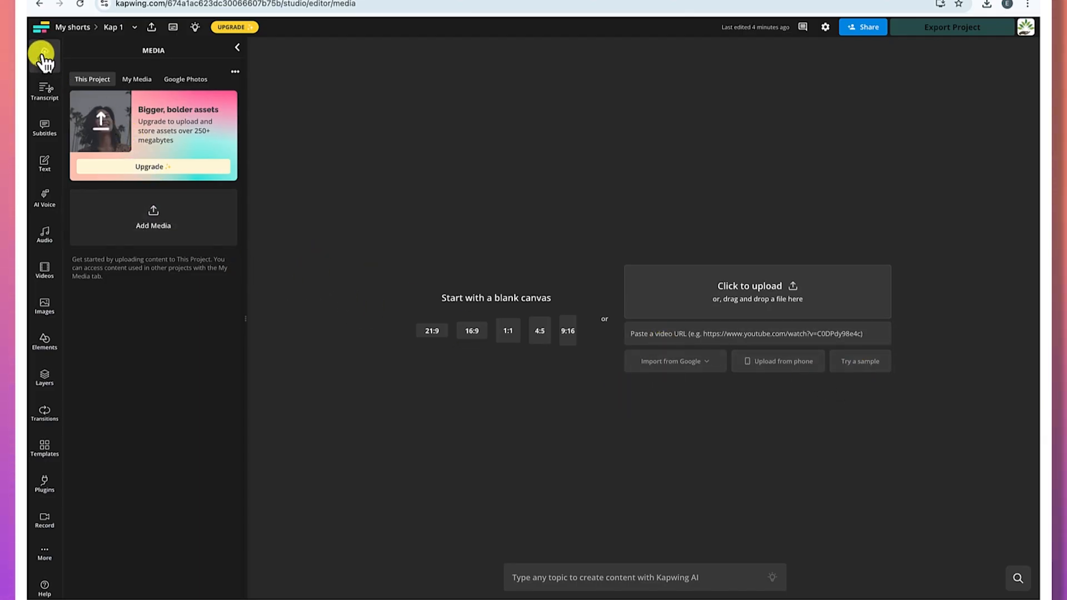
left_click(143, 219)
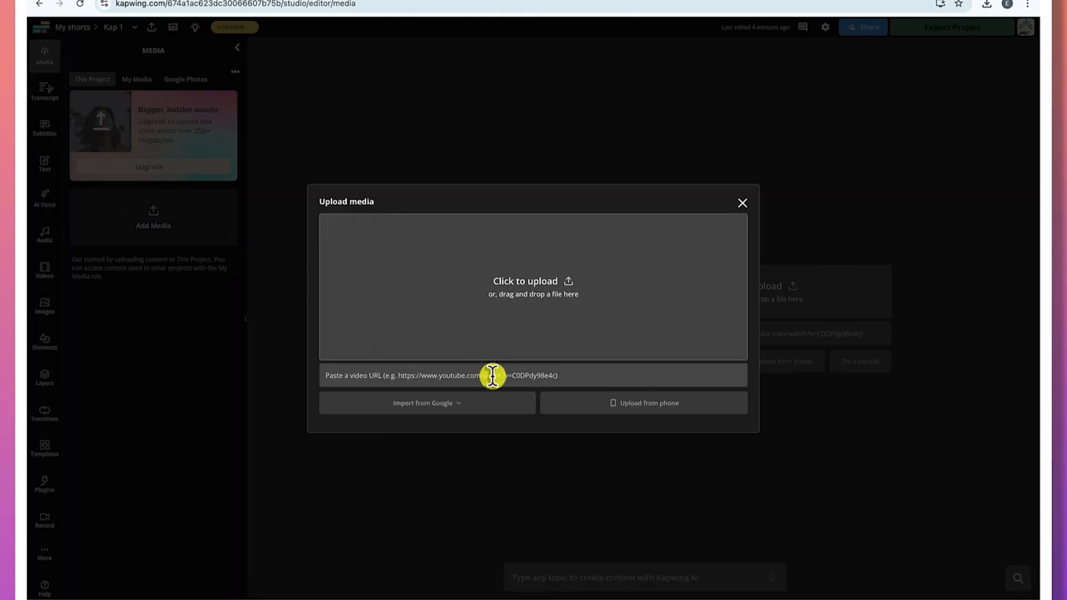
left_click(494, 302)
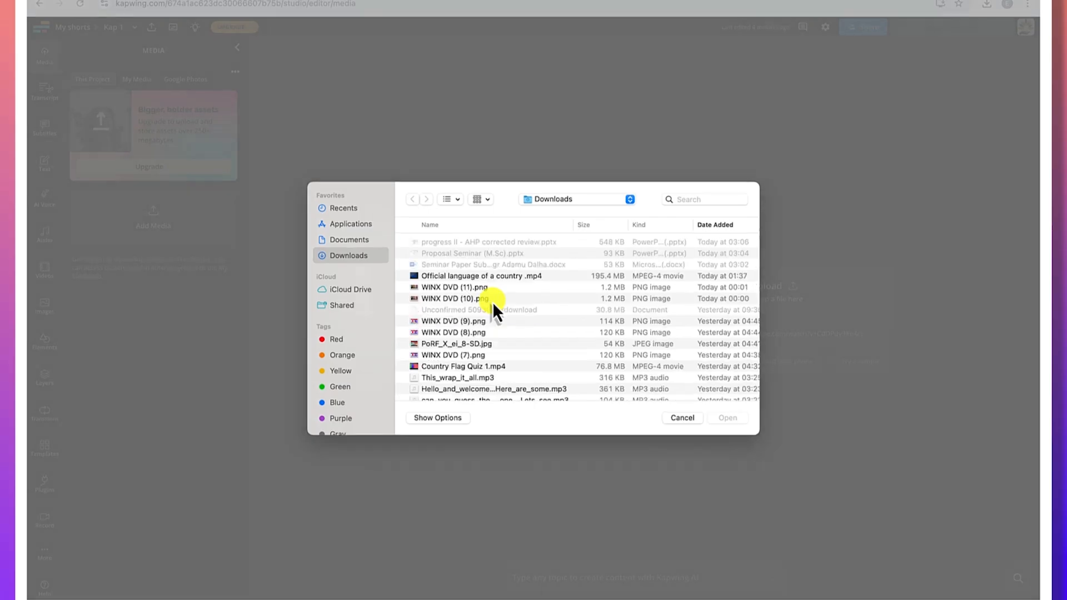
left_click(351, 240)
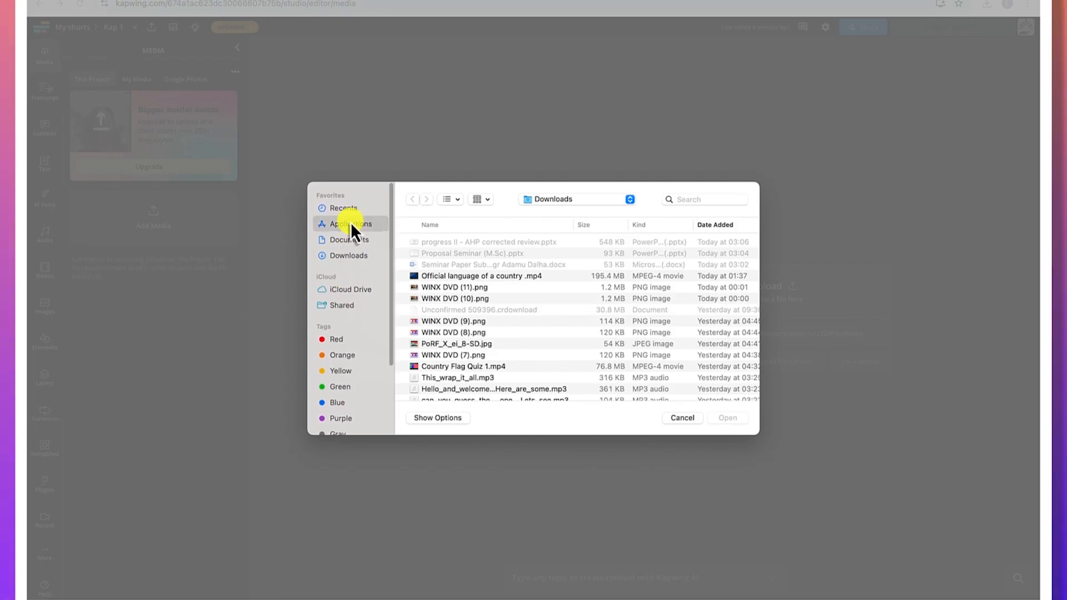
left_click(595, 197)
left_click(591, 222)
double_click(503, 243)
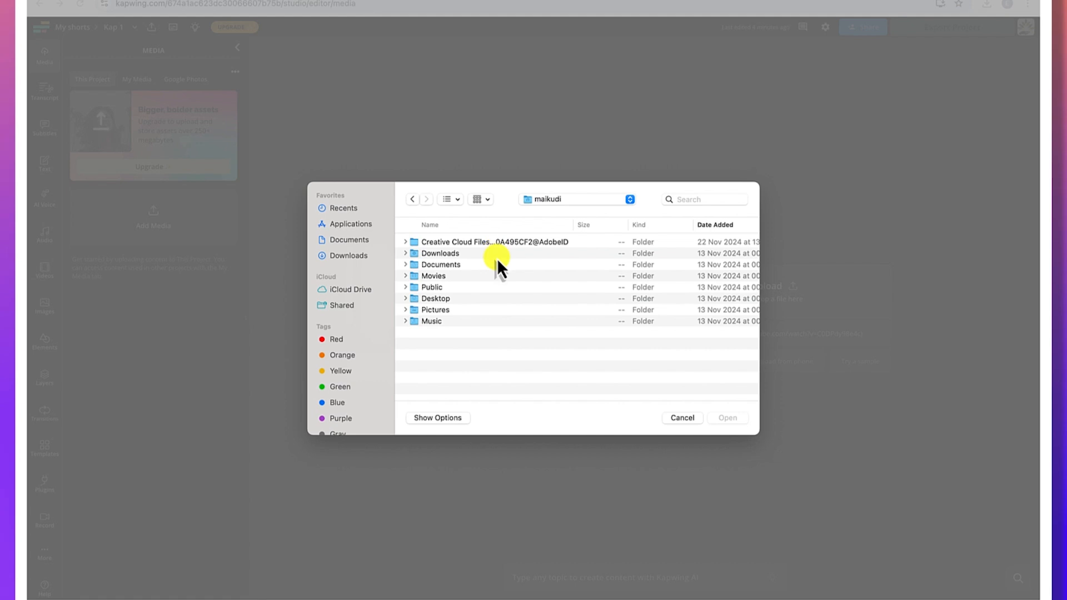
double_click(478, 299)
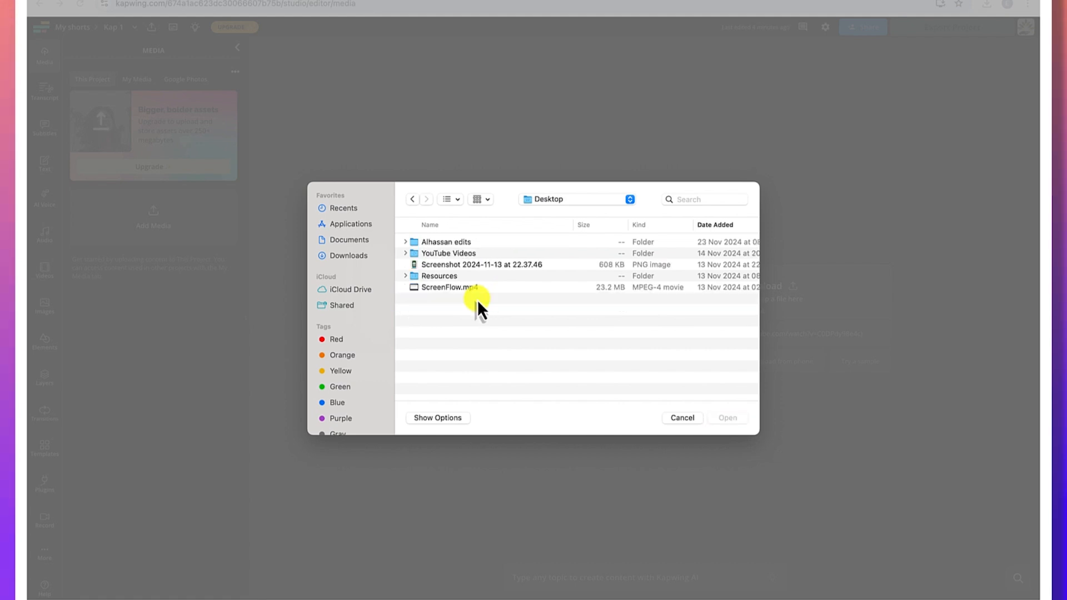
left_click(470, 254)
double_click(470, 254)
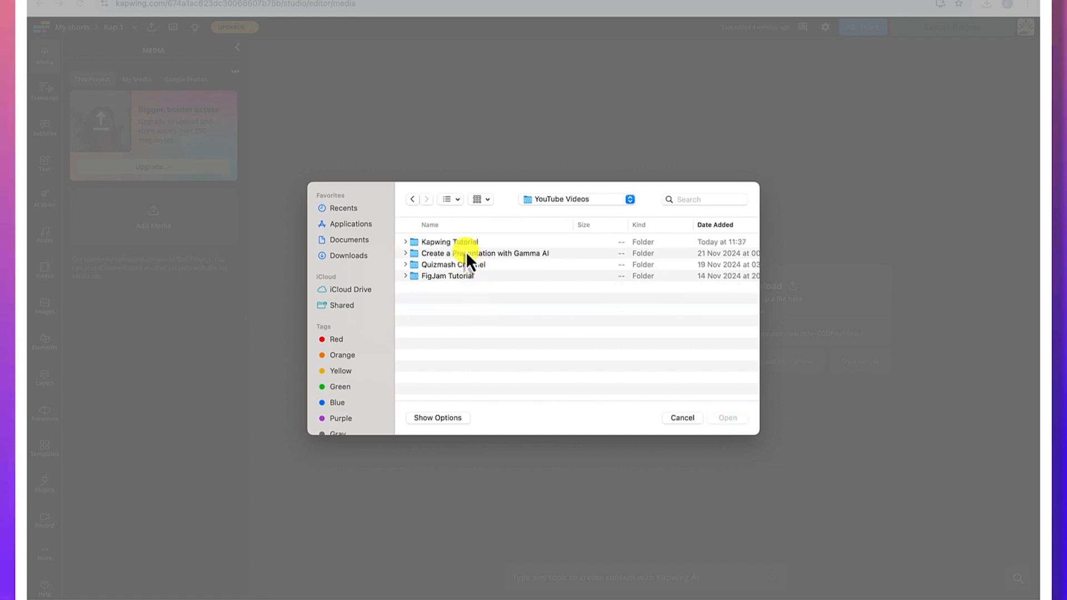
double_click(463, 240)
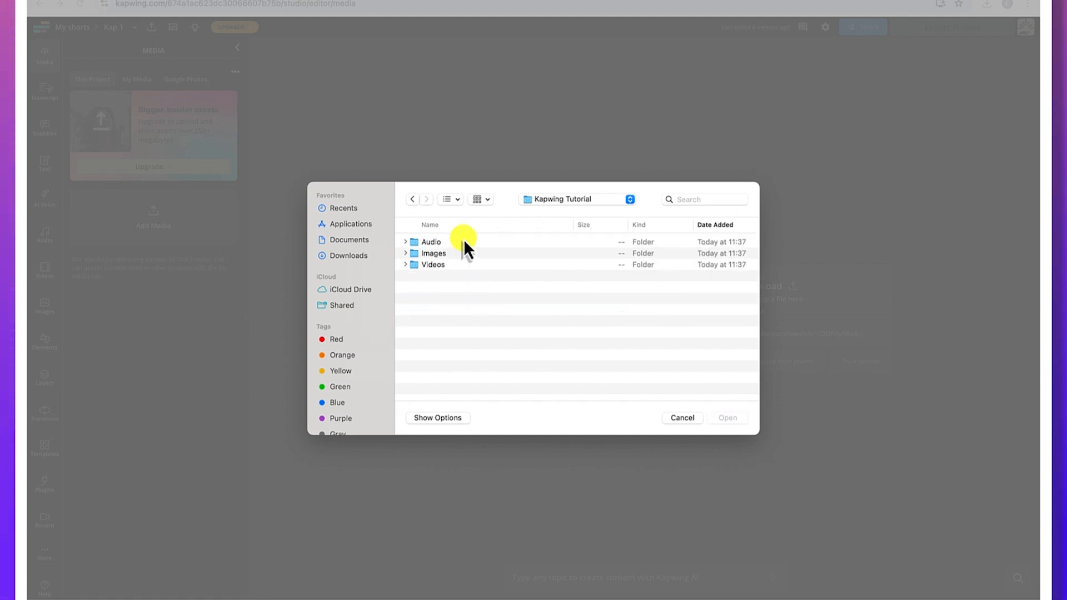
Step: Upload all five MP4 files from the Videos folder to the project's media
left_click(450, 267)
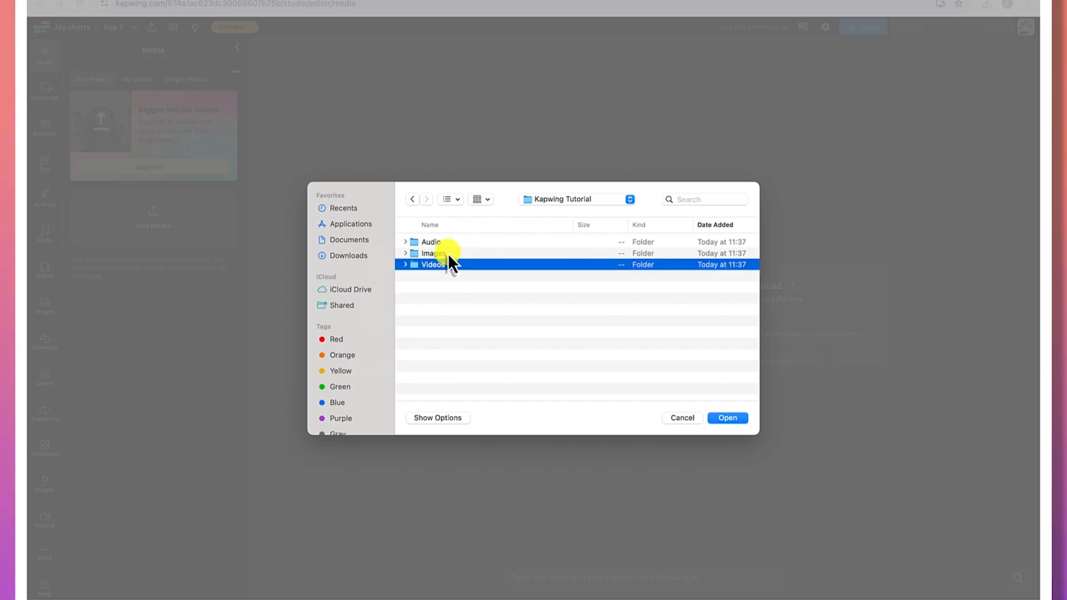
left_click(448, 254)
left_click(447, 228)
left_click(448, 246)
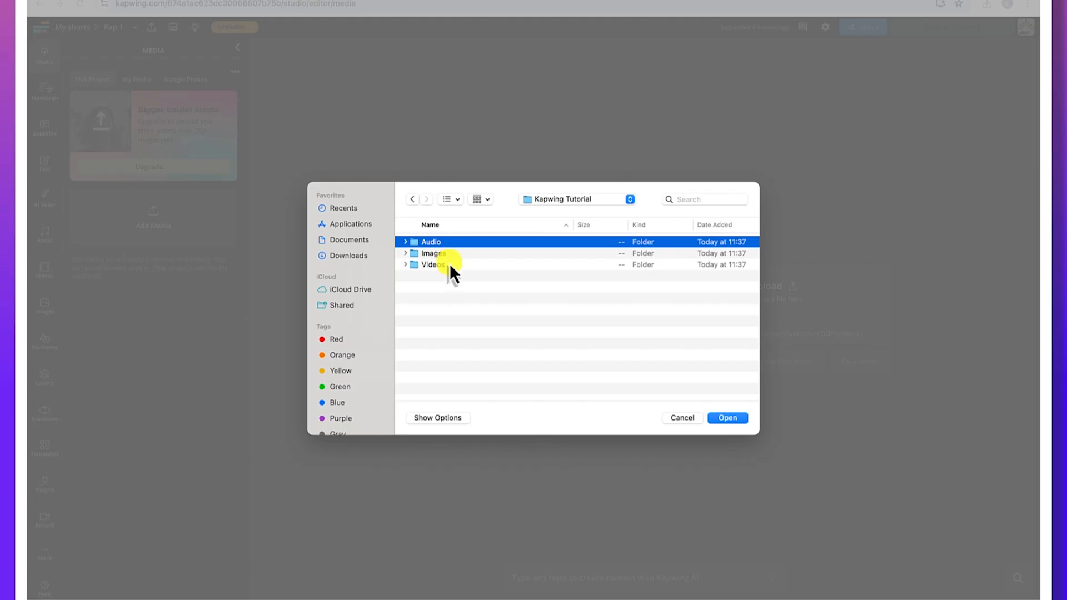
double_click(450, 266)
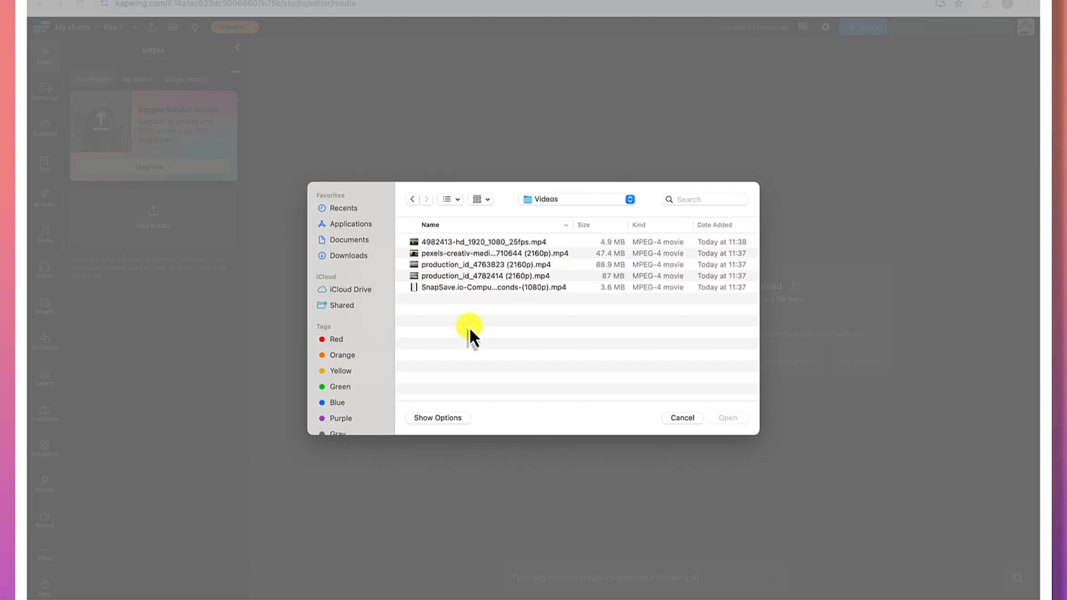
left_click_drag(468, 328, 452, 243)
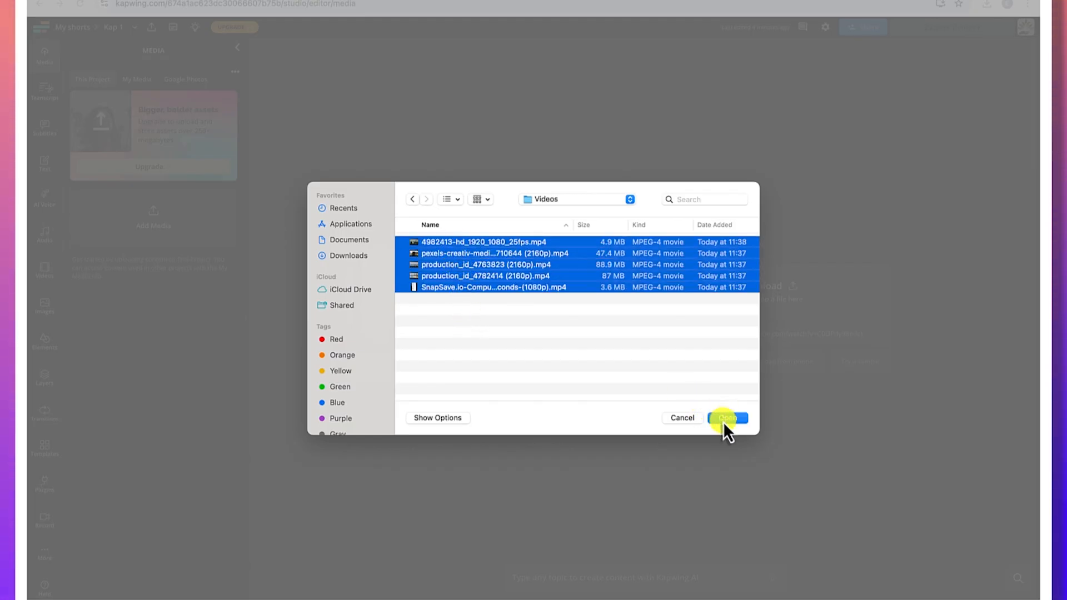
left_click(723, 420)
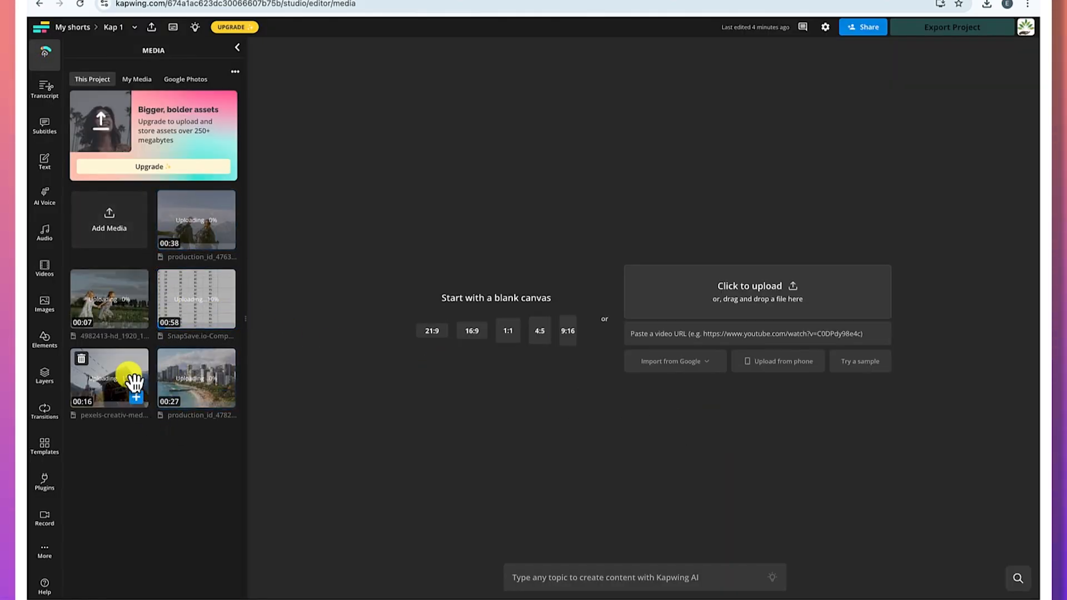
Step: Upload all three JPEG files from the Kapwing Tutorial's Images folder to the project's media
left_click(114, 222)
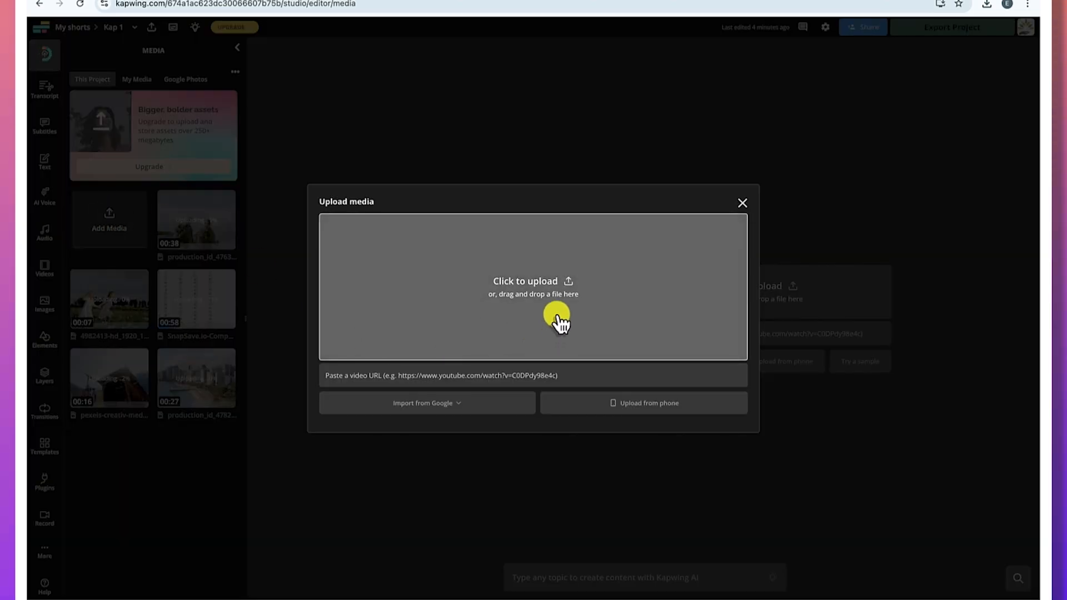
left_click(561, 320)
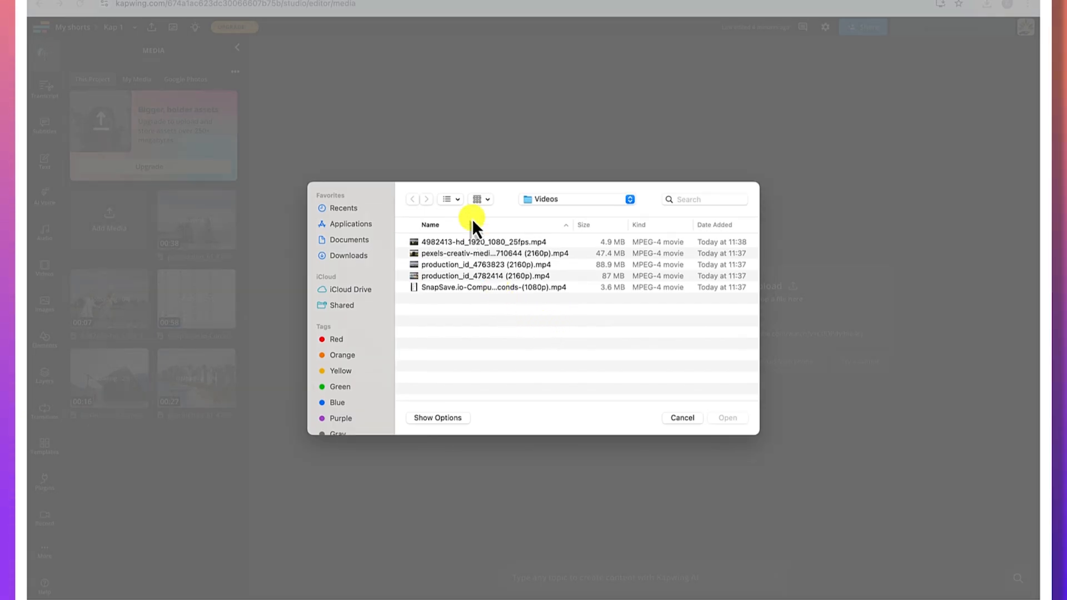
left_click(560, 205)
left_click(562, 214)
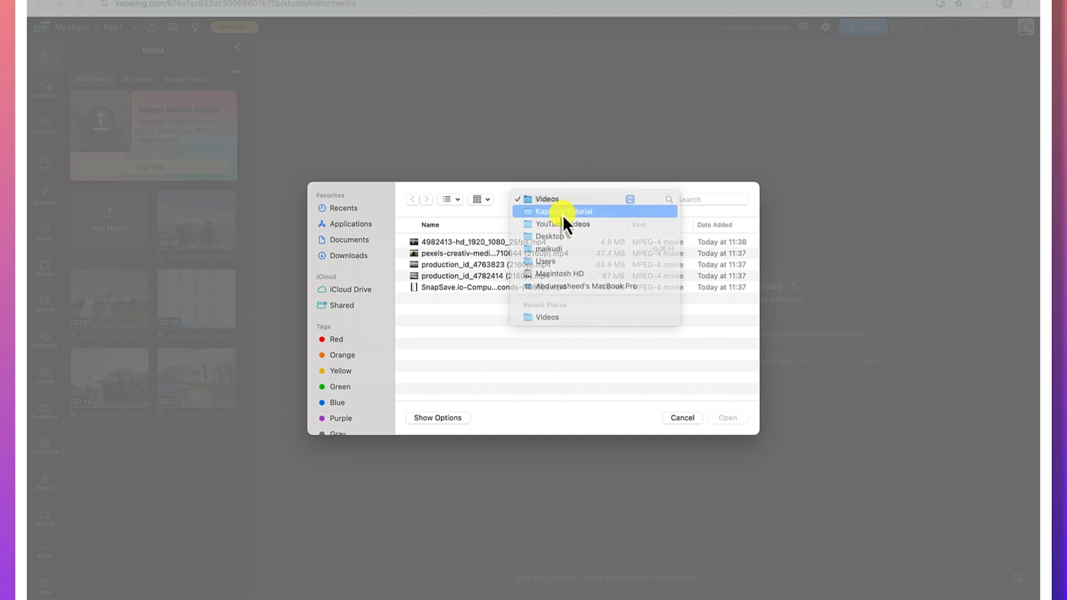
double_click(454, 257)
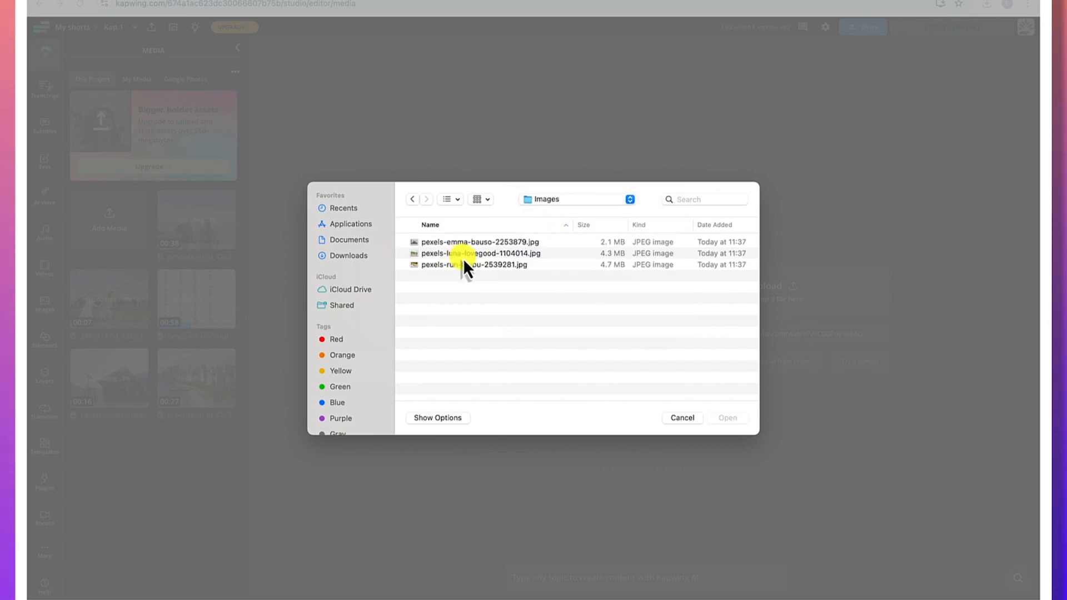
left_click_drag(512, 348, 468, 235)
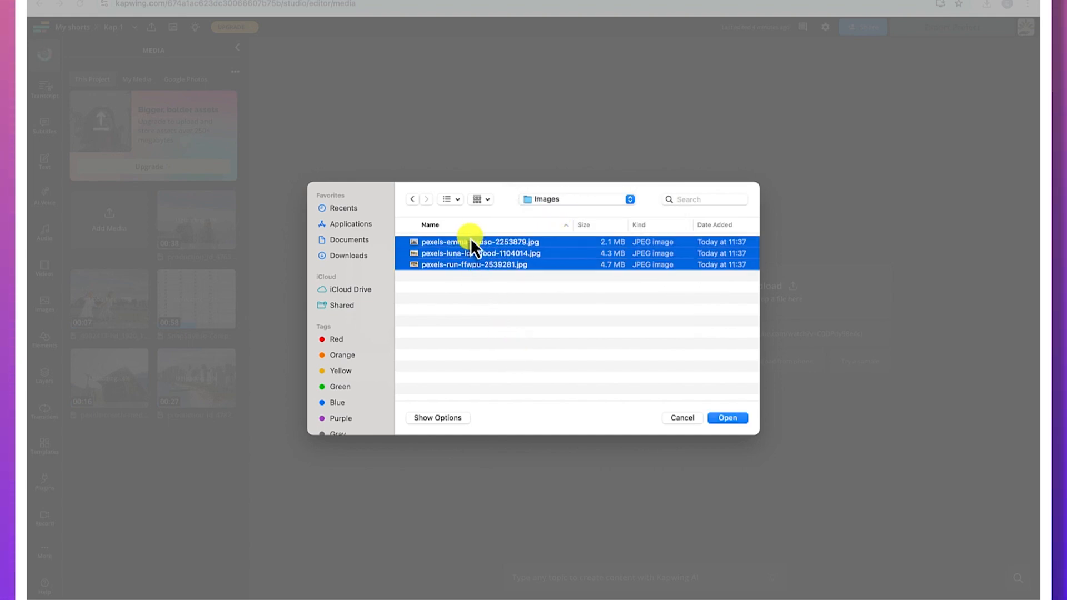
left_click(715, 419)
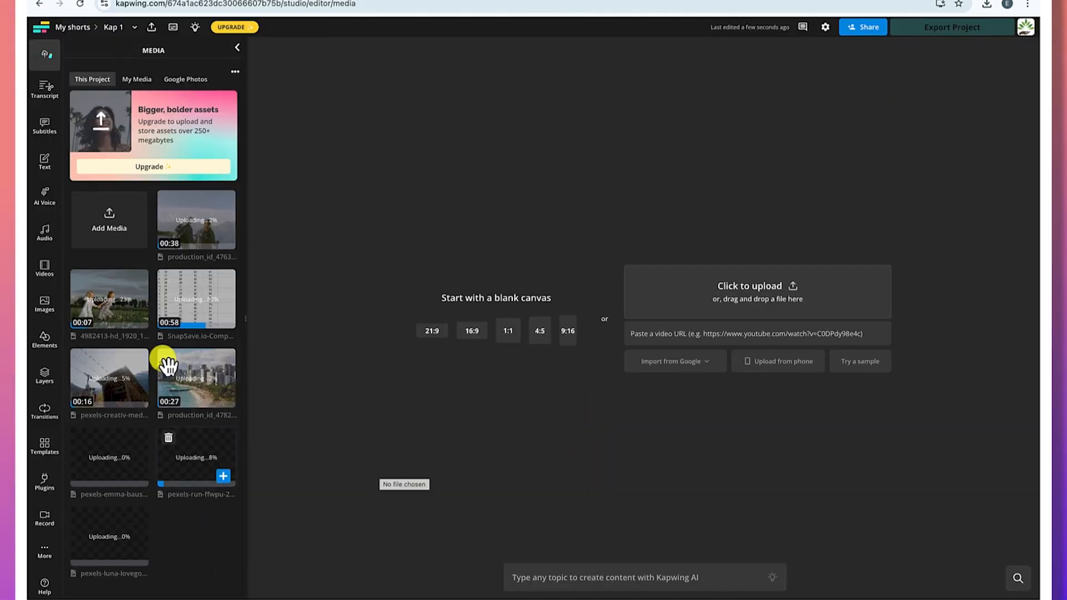
Step: Upload Dream Escape - The Tides.mp3 from the Kapwing Tutorial's Audio folder to the project's media
left_click(108, 226)
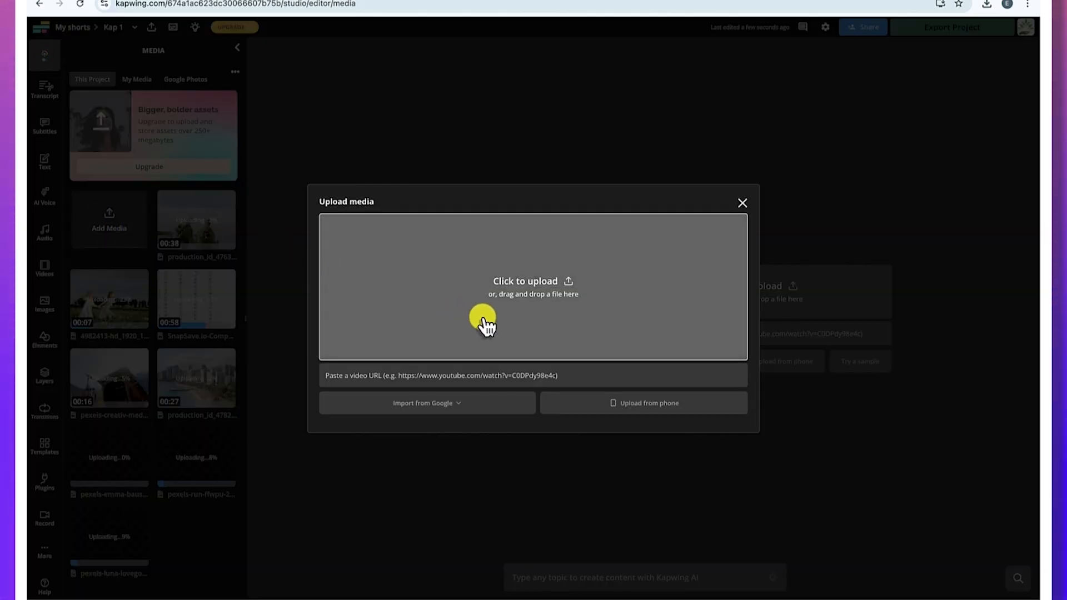
left_click(482, 321)
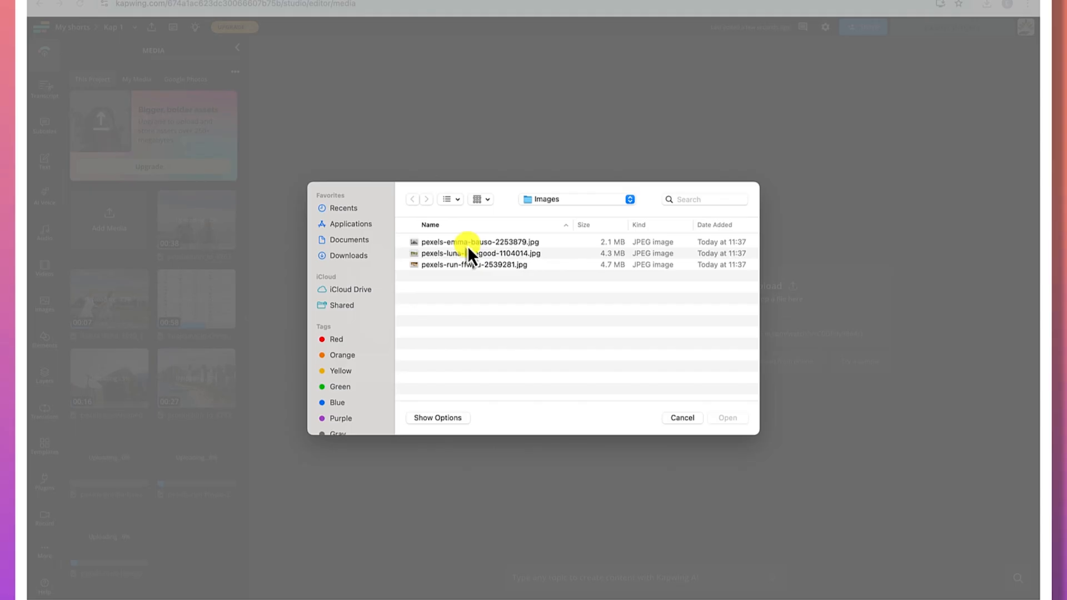
left_click(536, 199)
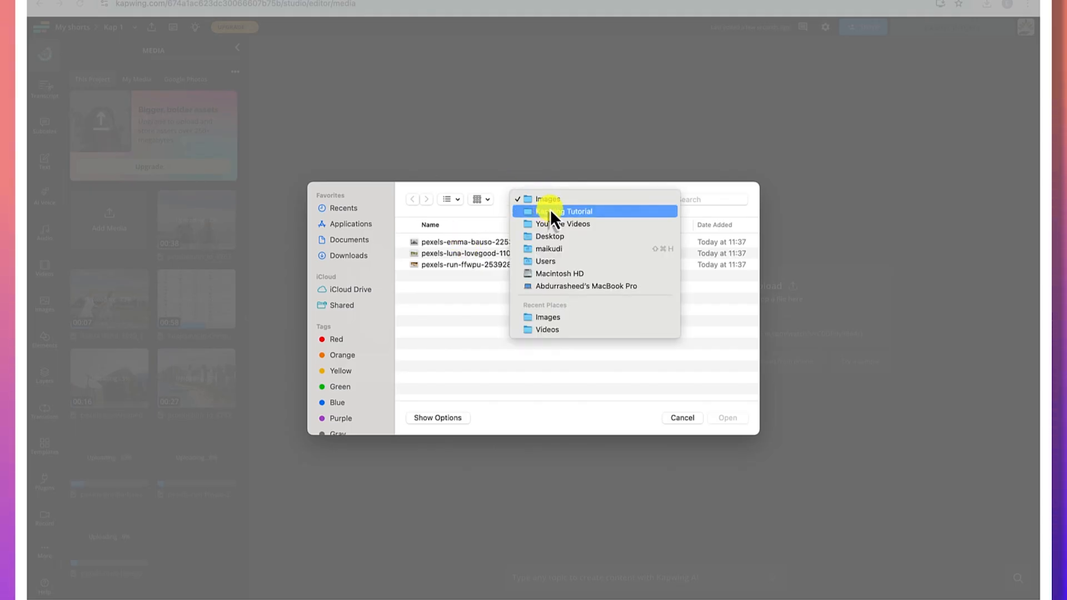
left_click(550, 212)
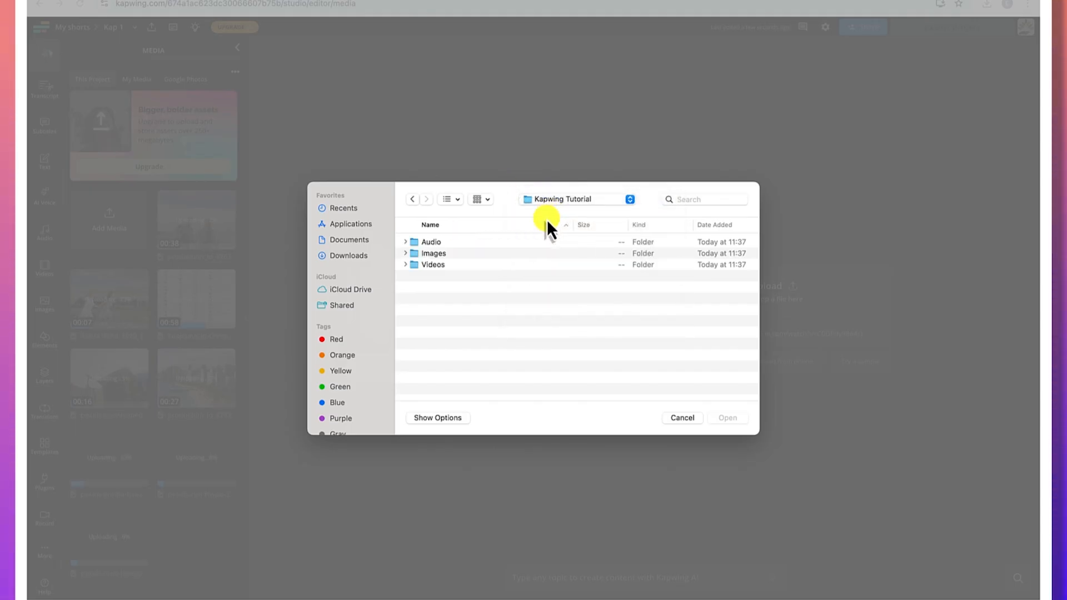
double_click(445, 243)
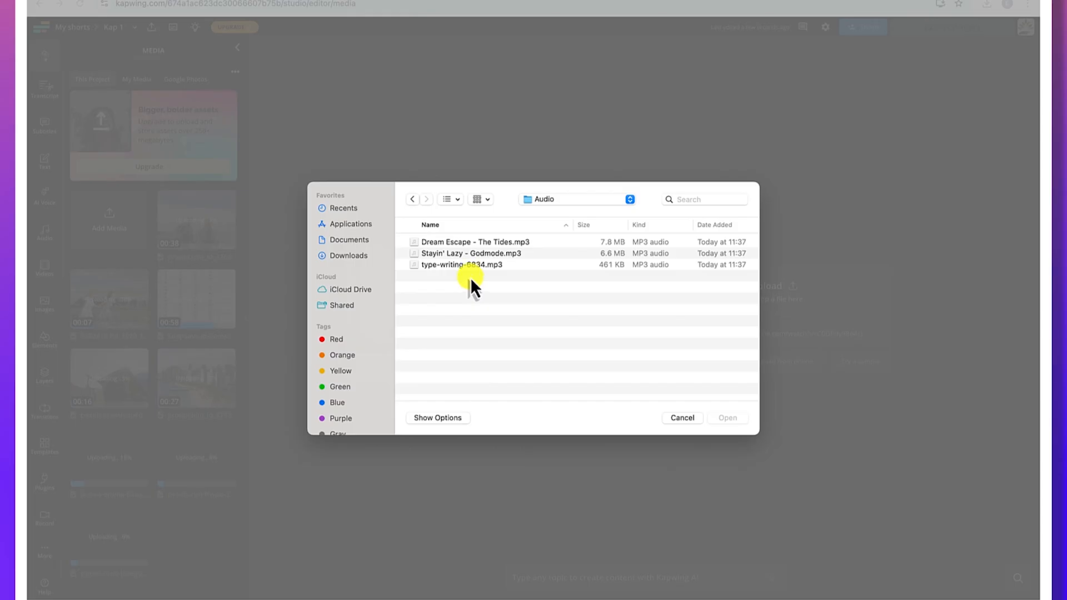
left_click(465, 246)
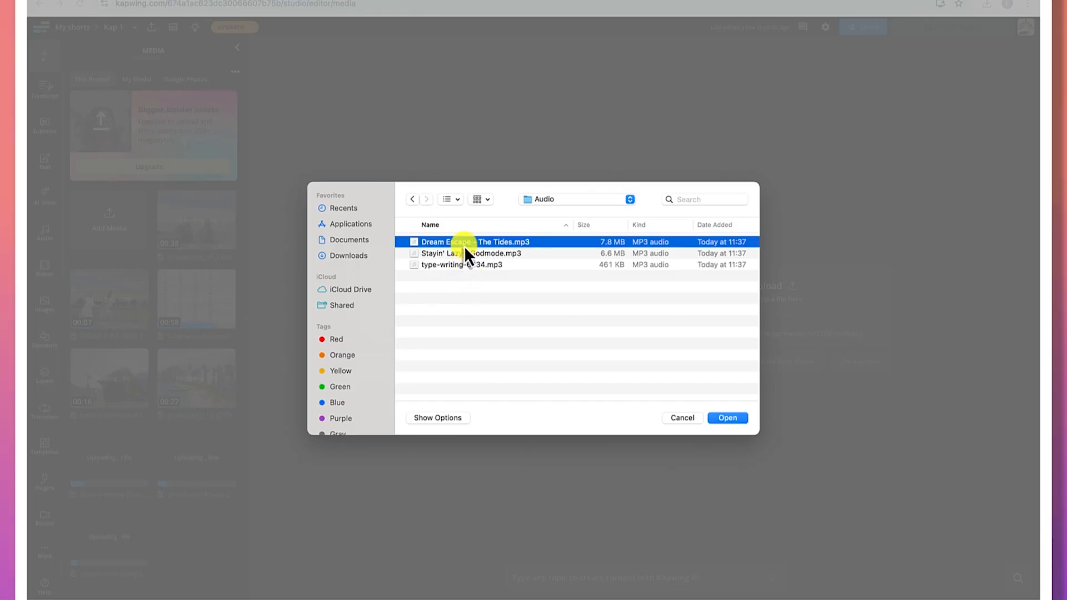
left_click(725, 418)
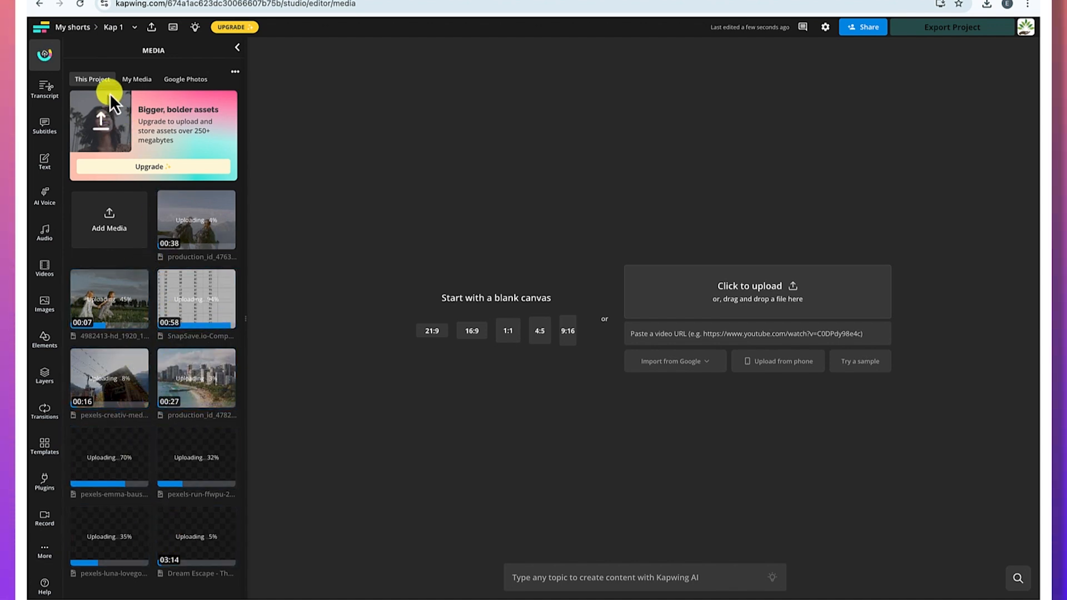
Step: Examine the My Media library and the Google Photos connection, then return to this project's media
left_click(136, 81)
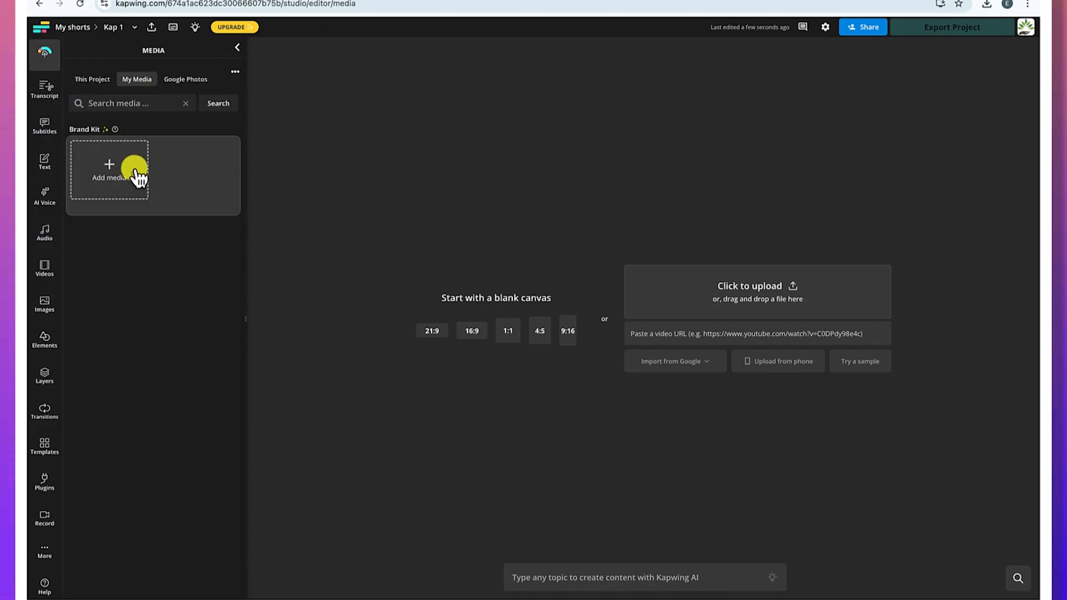
left_click(175, 81)
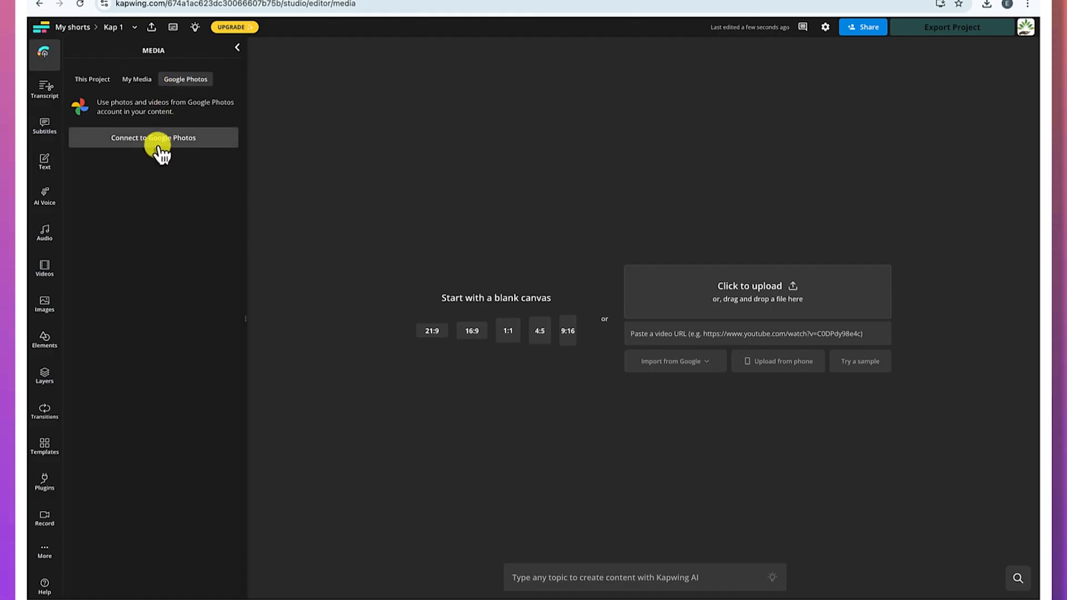
left_click(131, 81)
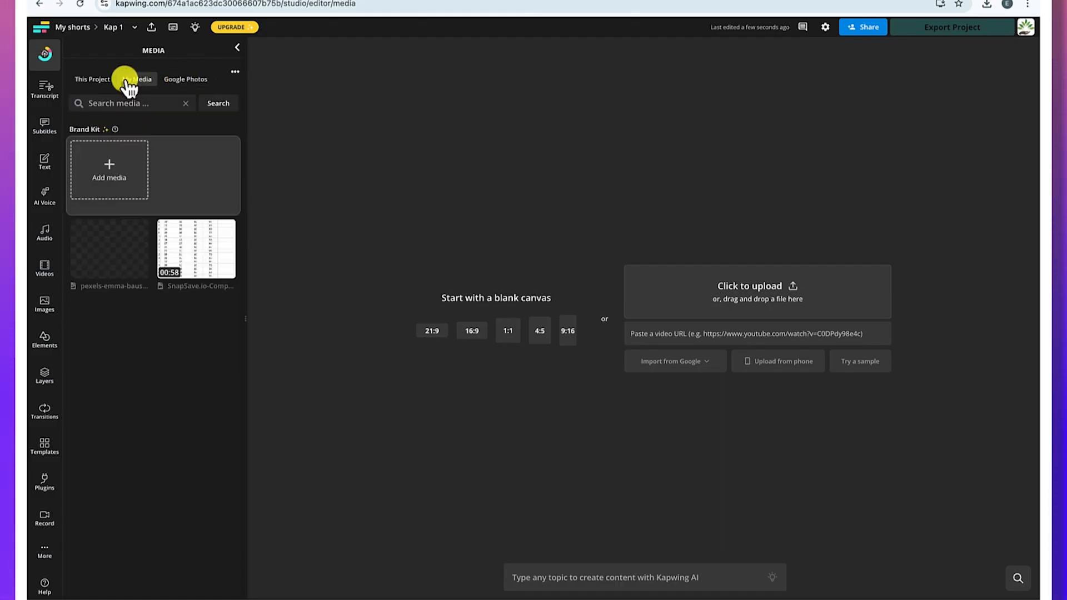
left_click(96, 82)
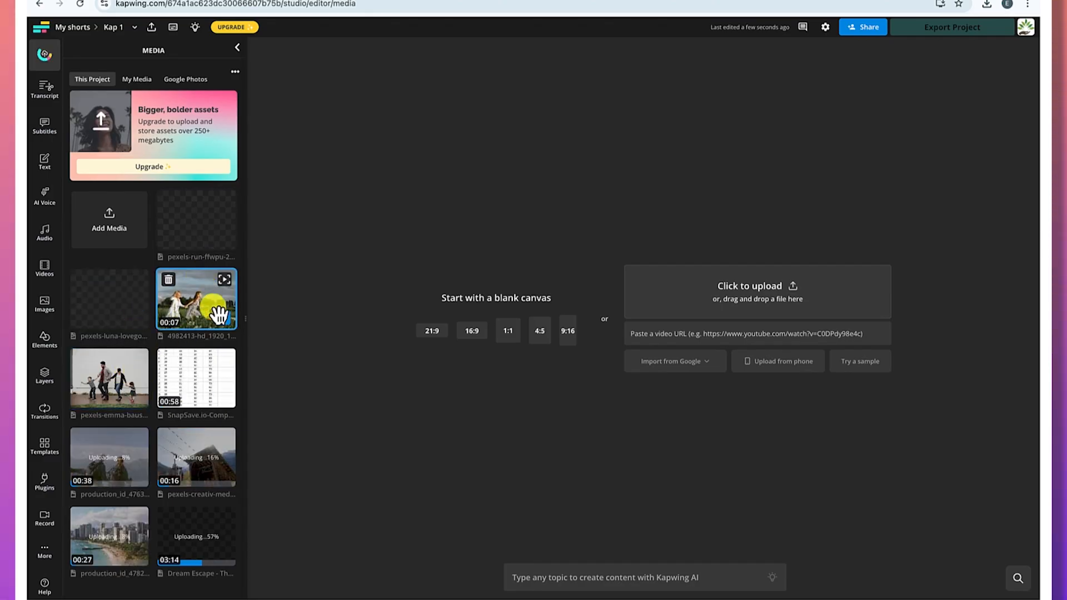
Step: Add the 4982413-hd_1920_1080_25fps.mp4 clip to the timeline and, with the playhead at about 0:02.865, set its zoom to 110%
left_click(224, 321)
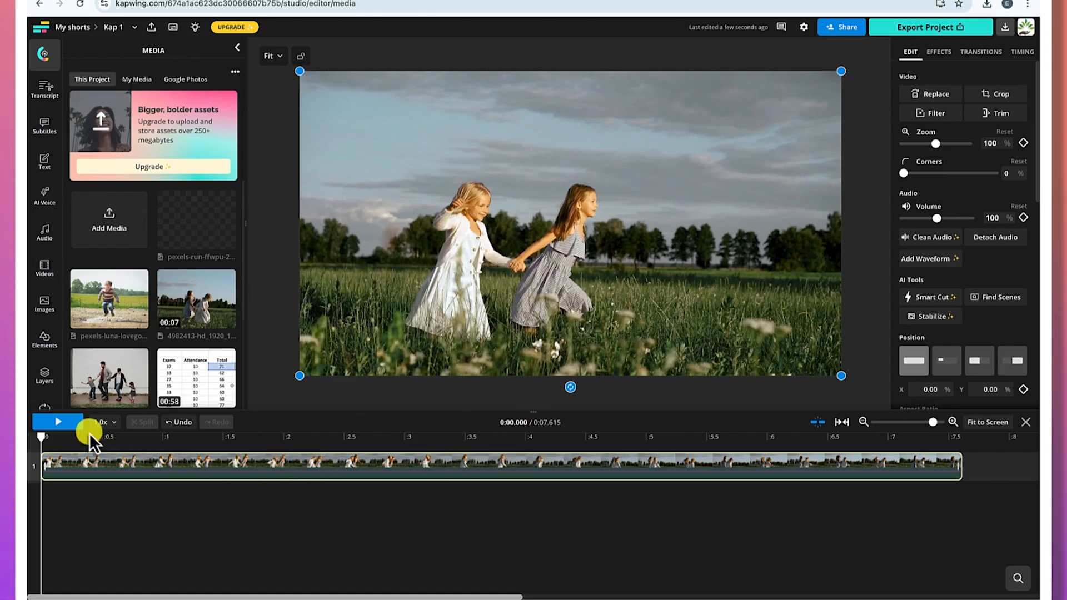
left_click_drag(41, 441, 387, 439)
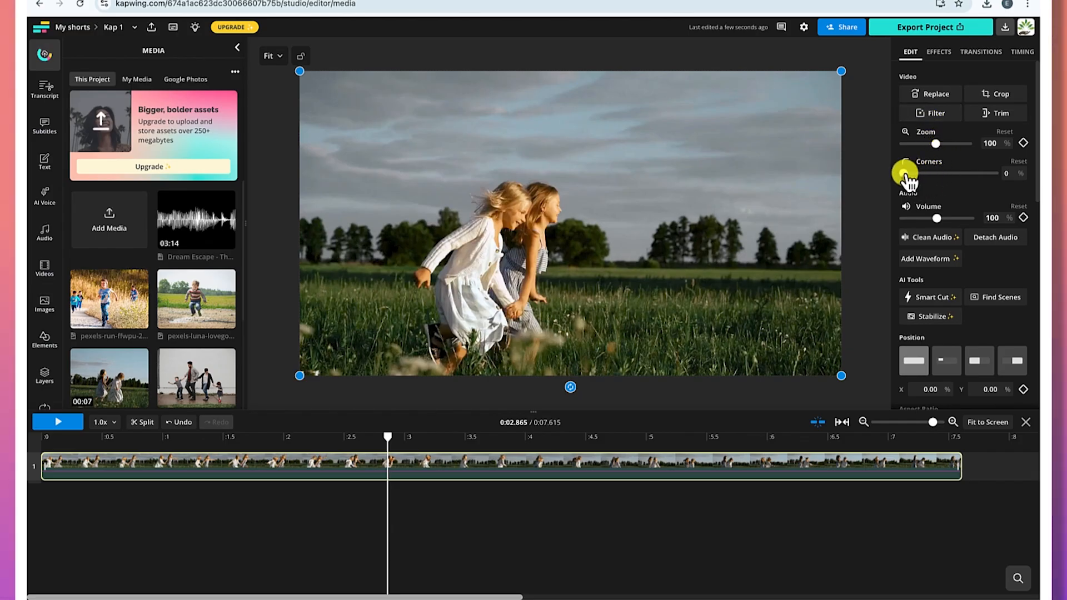
left_click_drag(906, 175, 941, 149)
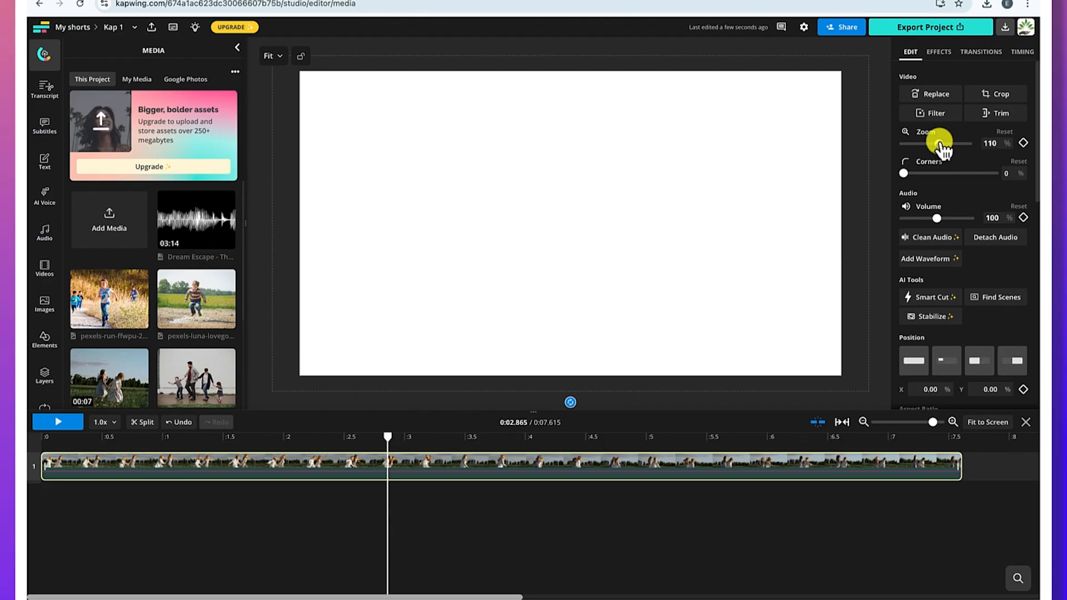
Step: Set the zoom of the clip of the two running girls back to 100%
left_click(997, 144)
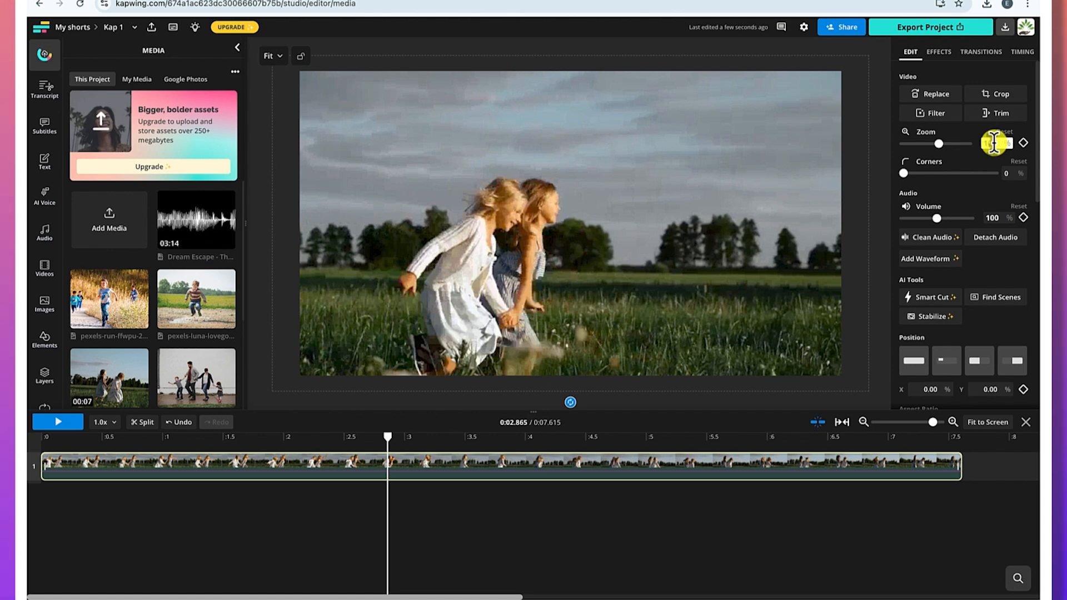
key("Return")
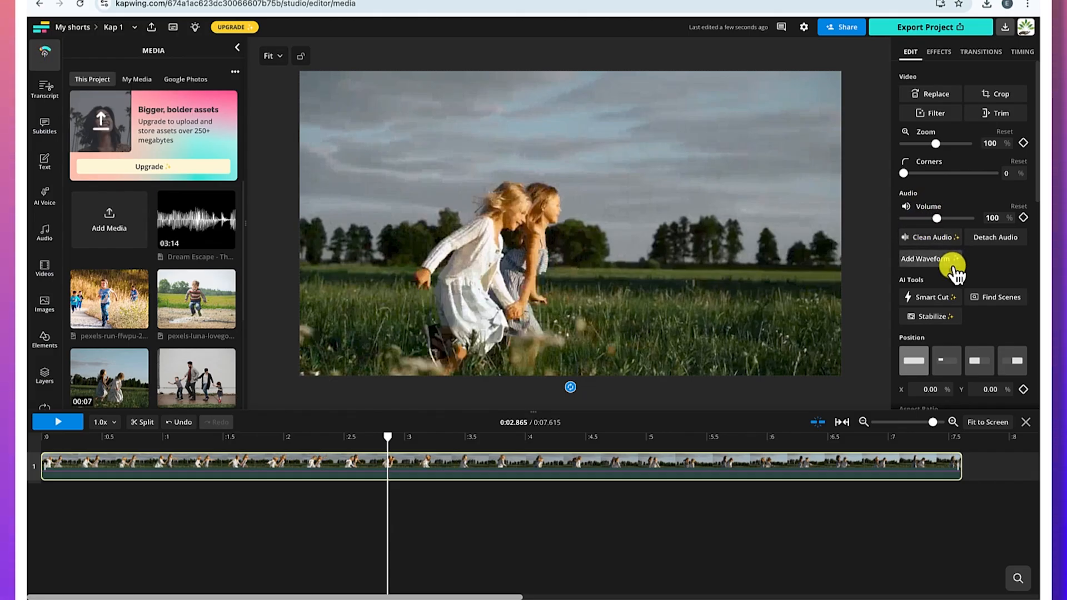
Step: Examine the clip's position, rotation, adjustment, speed, outline and layer settings, and preview its playback from about 0:02.865 to 0:05.722
scroll(952, 267, "down", 4)
scroll(953, 266, "down", 1)
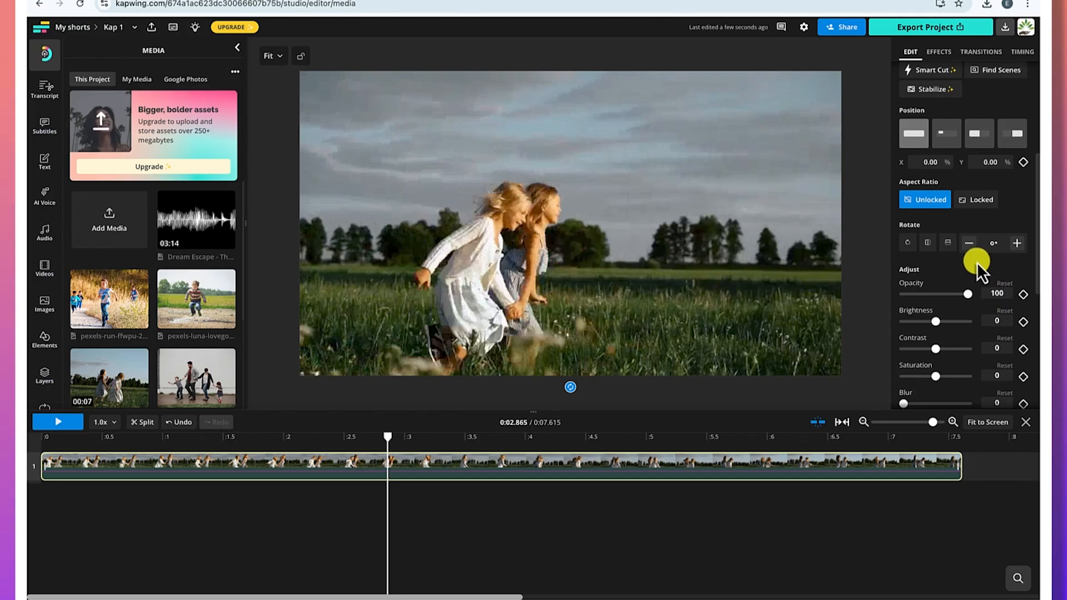
scroll(970, 300, "down", 1)
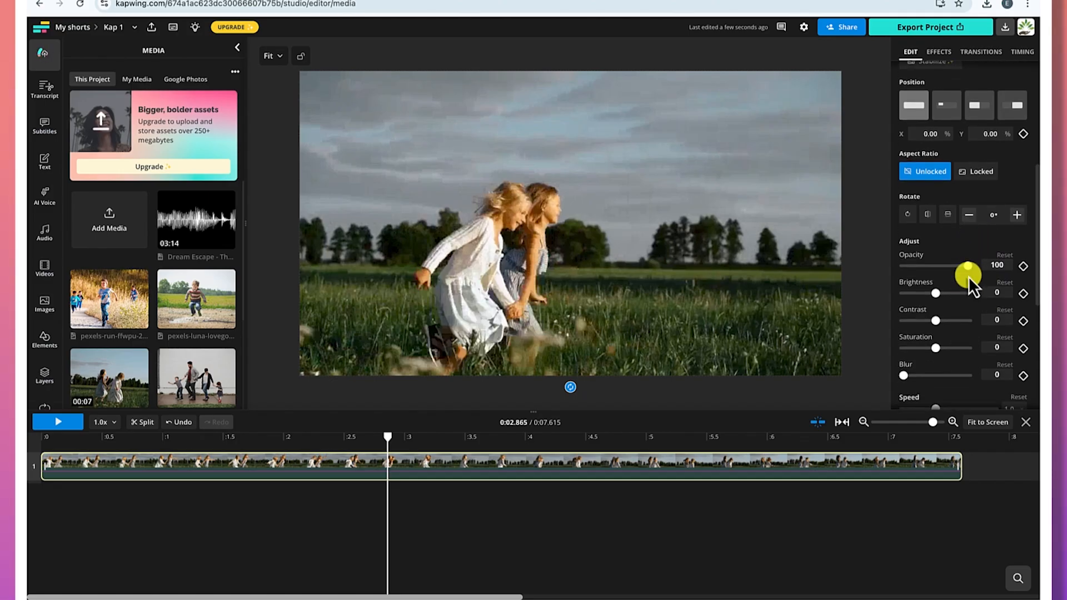
scroll(955, 335, "down", 3)
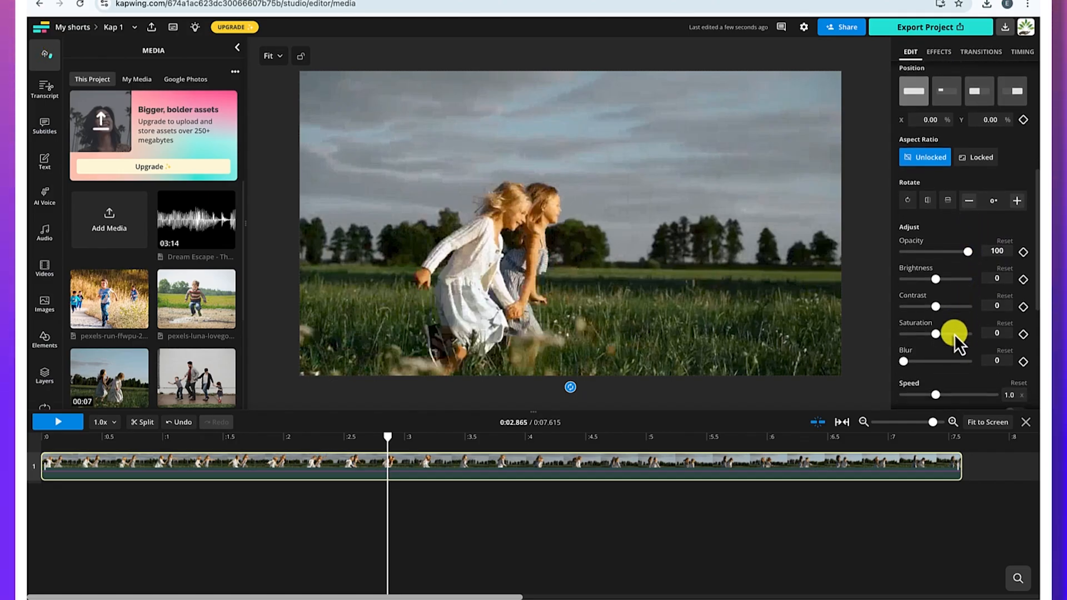
scroll(954, 335, "down", 5)
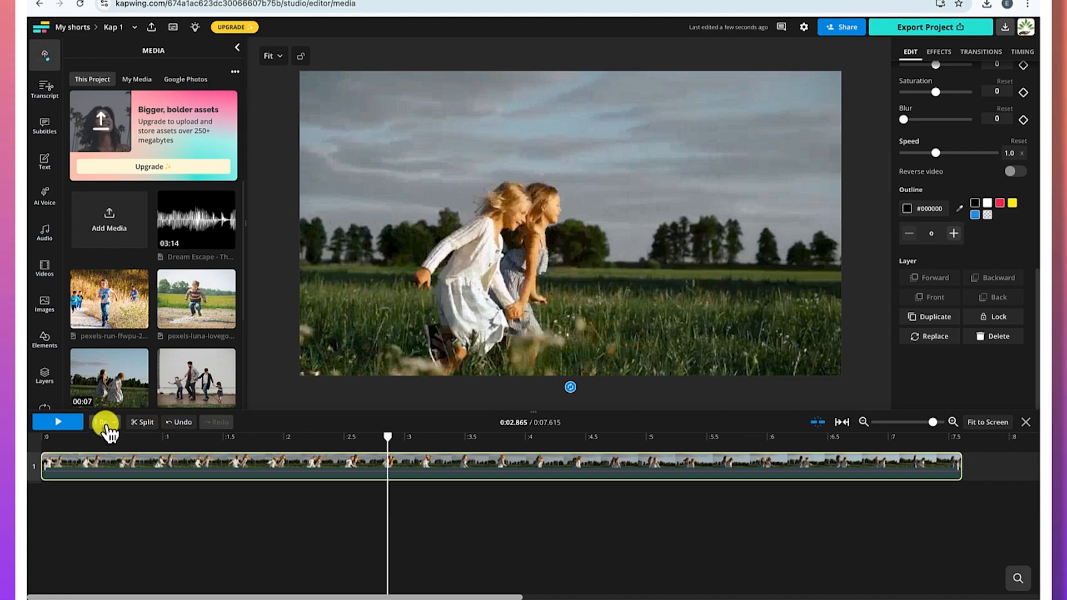
left_click(65, 429)
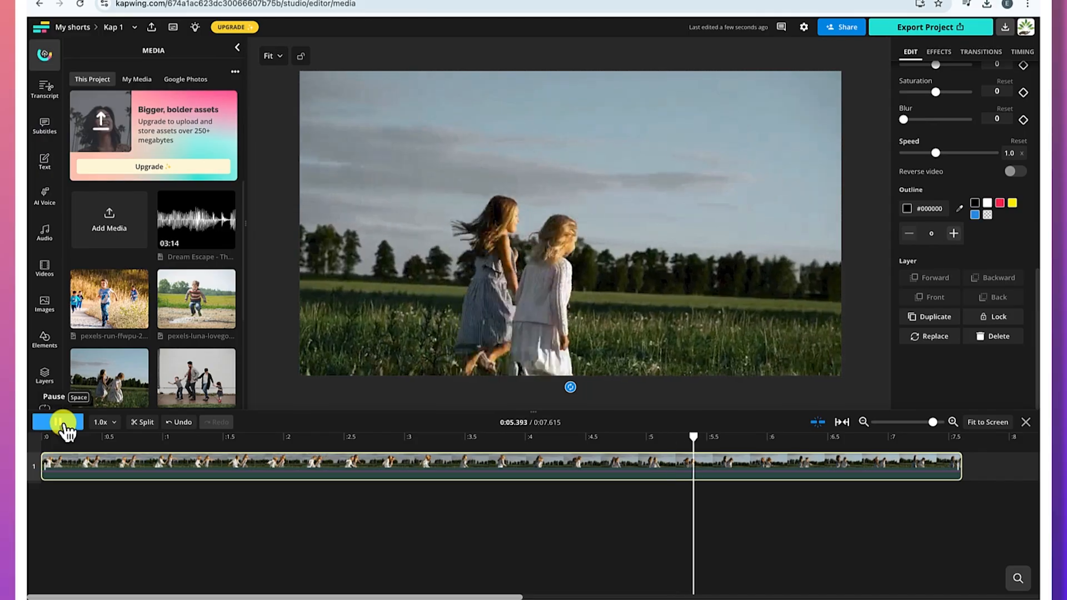
left_click(65, 429)
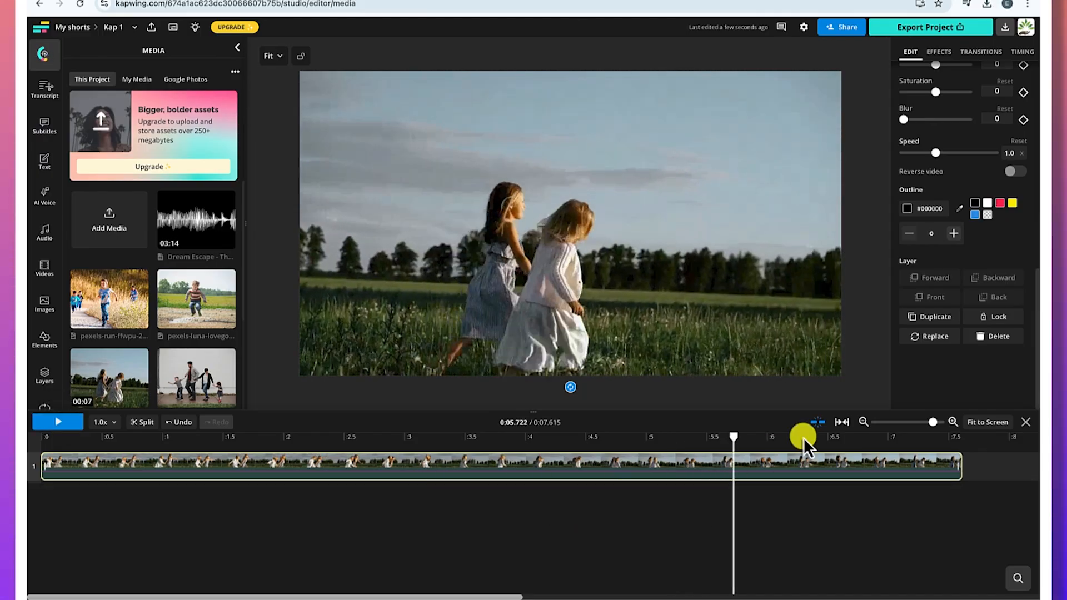
Step: Add the 16-second pexels-creativ cable-car video to the timeline and place it directly after the first clip on track 1
left_click(864, 422)
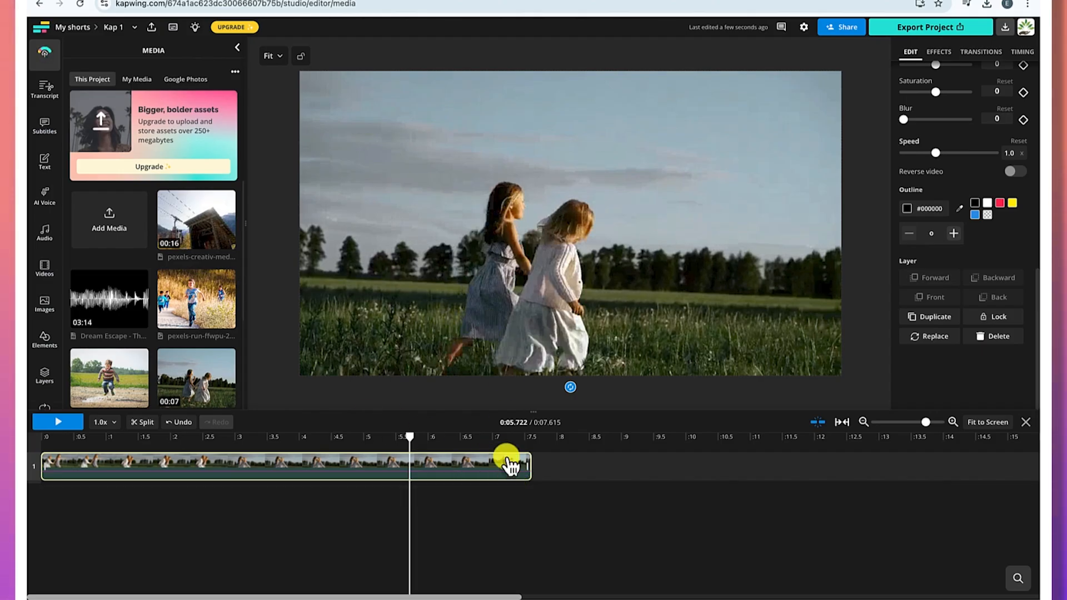
left_click(864, 422)
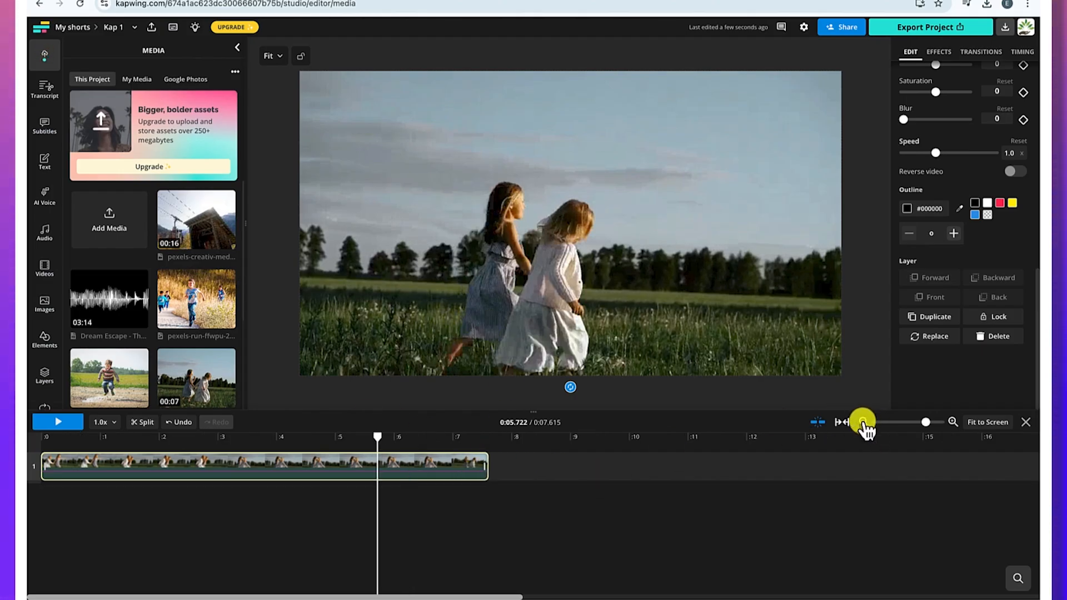
scroll(121, 283, "down", 2)
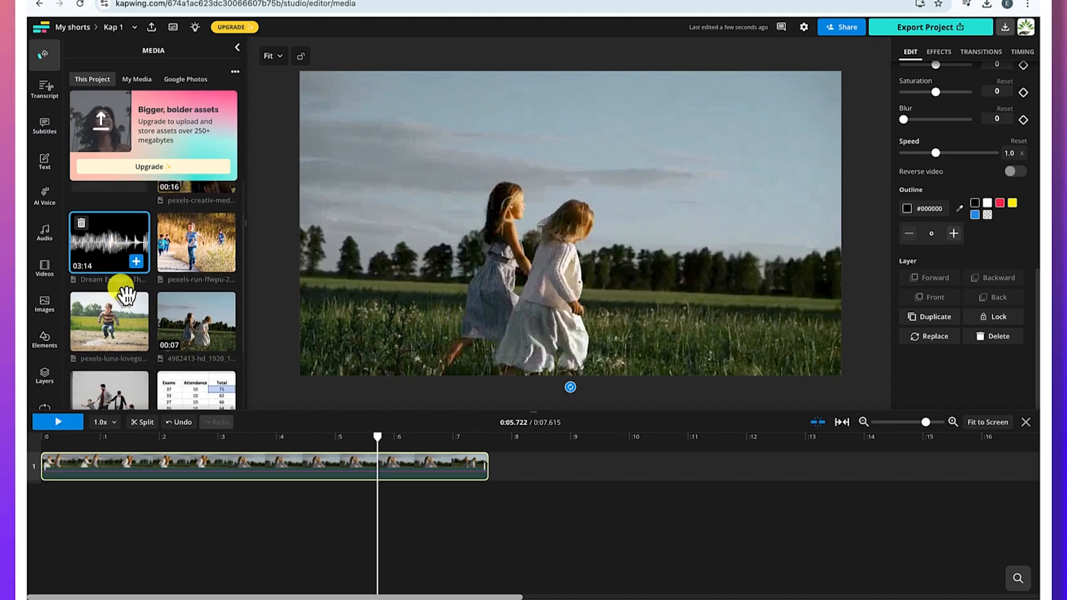
scroll(127, 294, "down", 1)
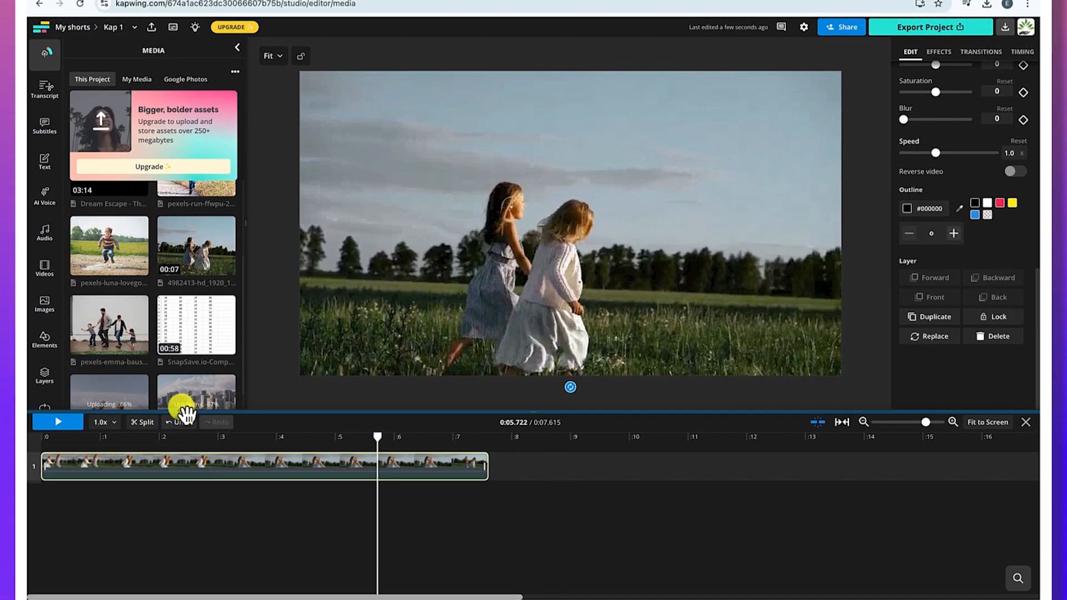
scroll(201, 410, "down", 1)
scroll(196, 402, "down", 1)
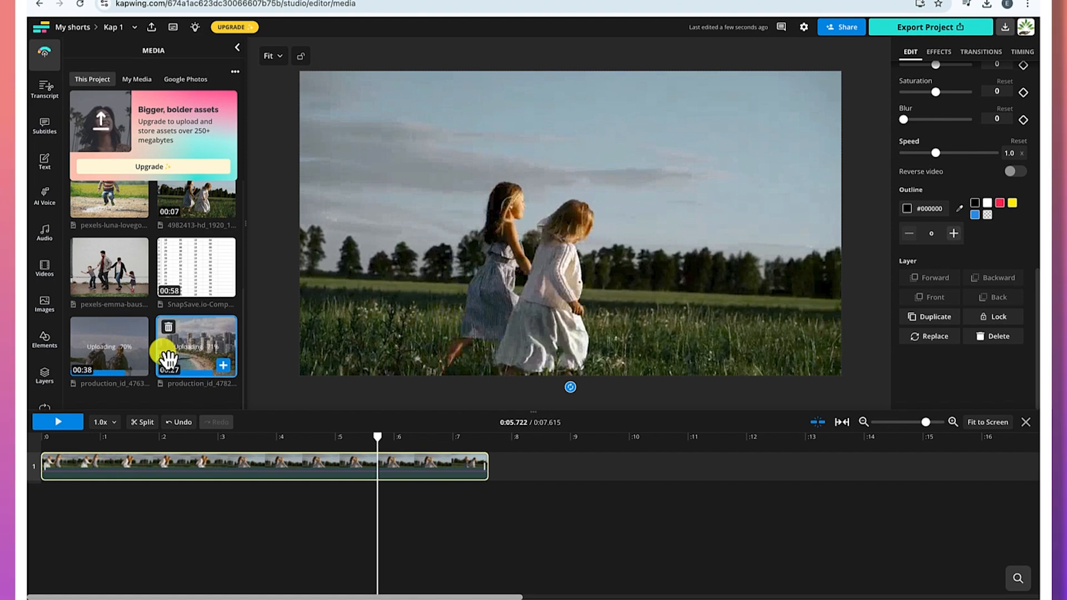
scroll(149, 319, "up", 5)
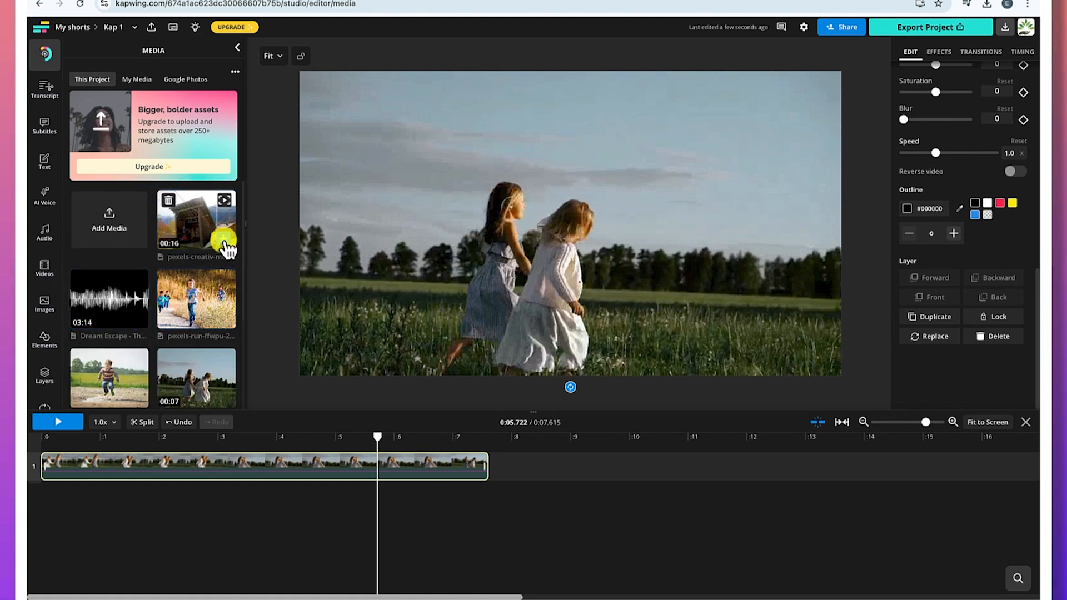
left_click(225, 245)
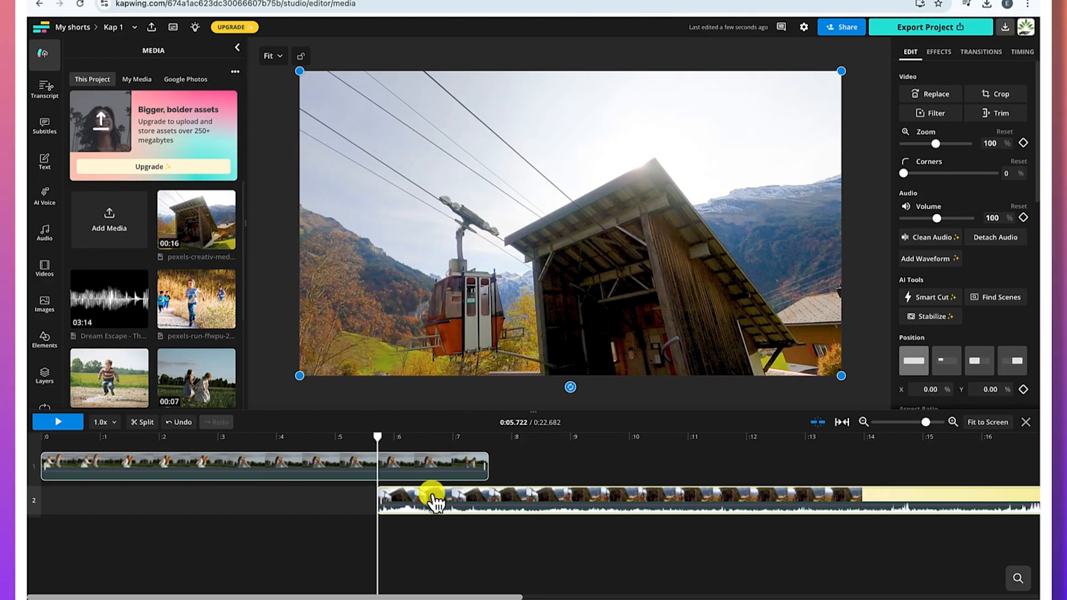
mouse_move(432, 500)
left_mouse_down()
mouse_move(556, 471)
mouse_move(545, 460)
left_mouse_up()
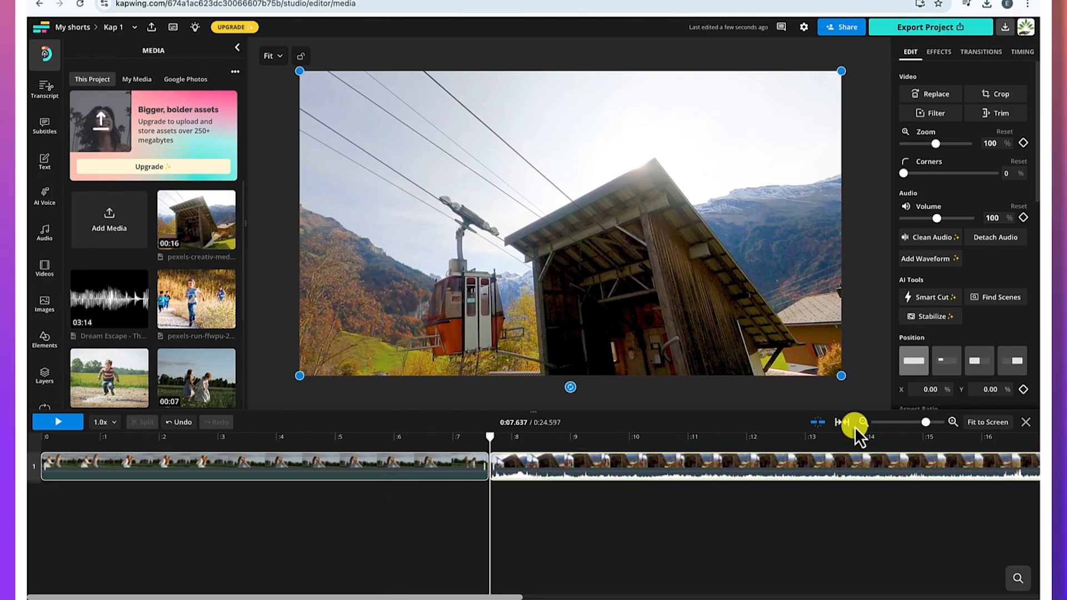
Step: Trim the running girls clip to start at 00:01.257 and end at 00:06.197, and close the gap by moving the cable-car clip against it
left_click(862, 423)
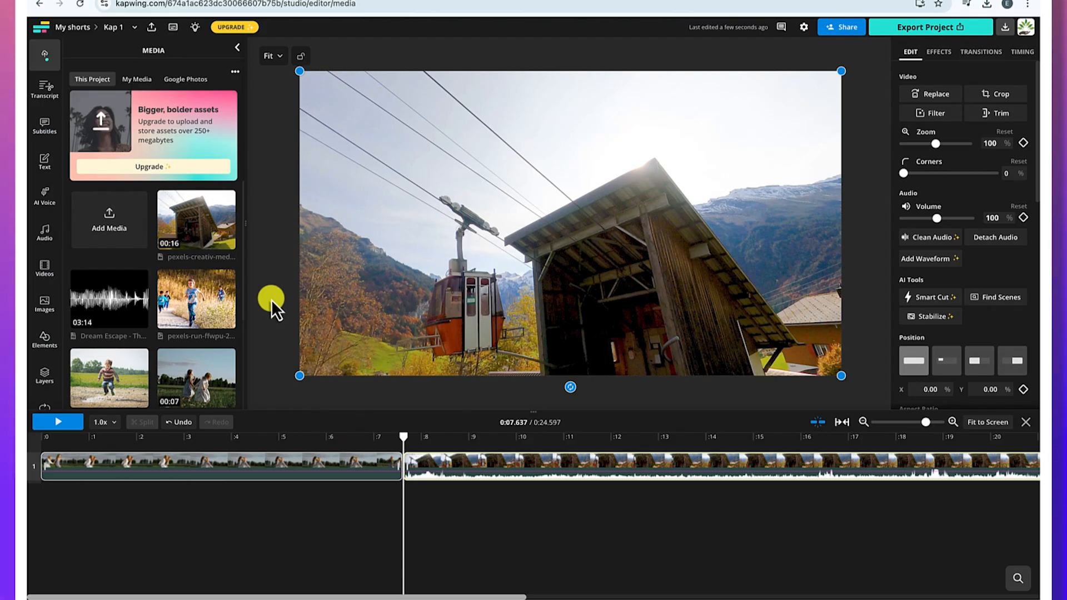
left_click(331, 473)
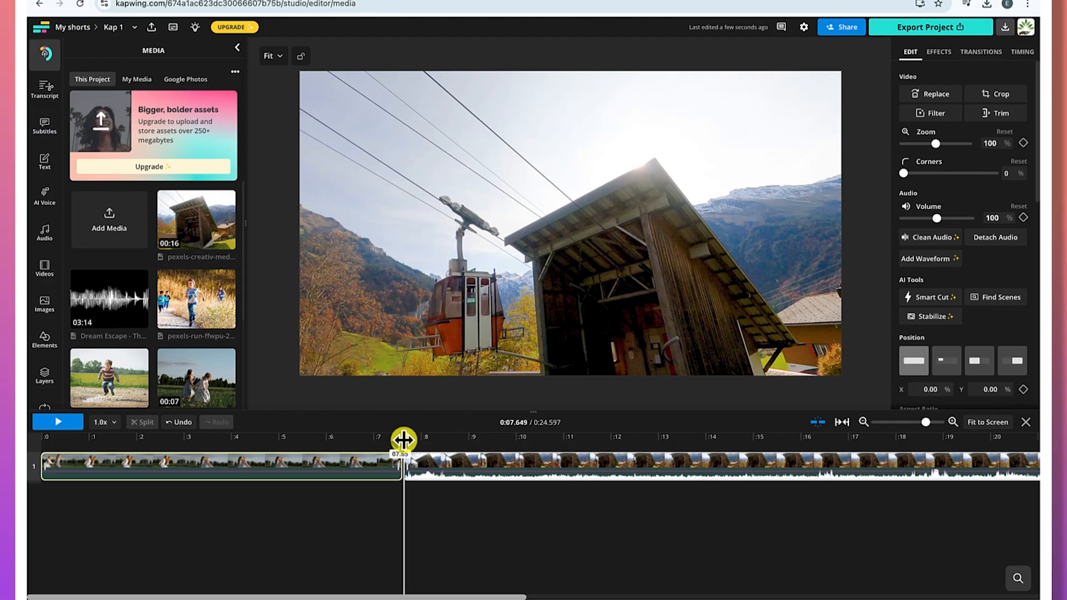
left_click_drag(404, 439, 341, 442)
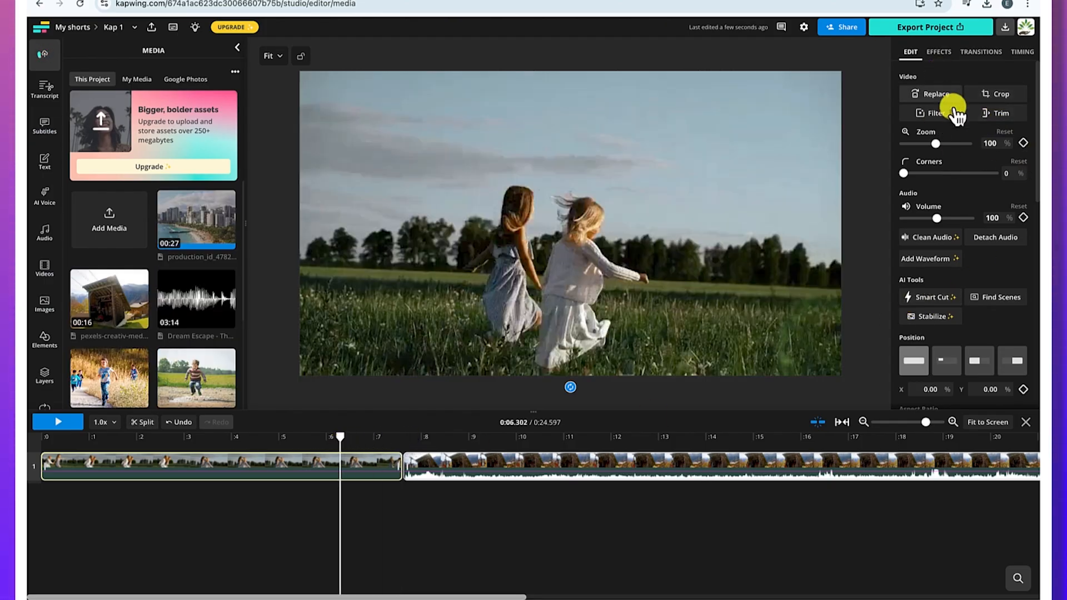
left_click(1004, 116)
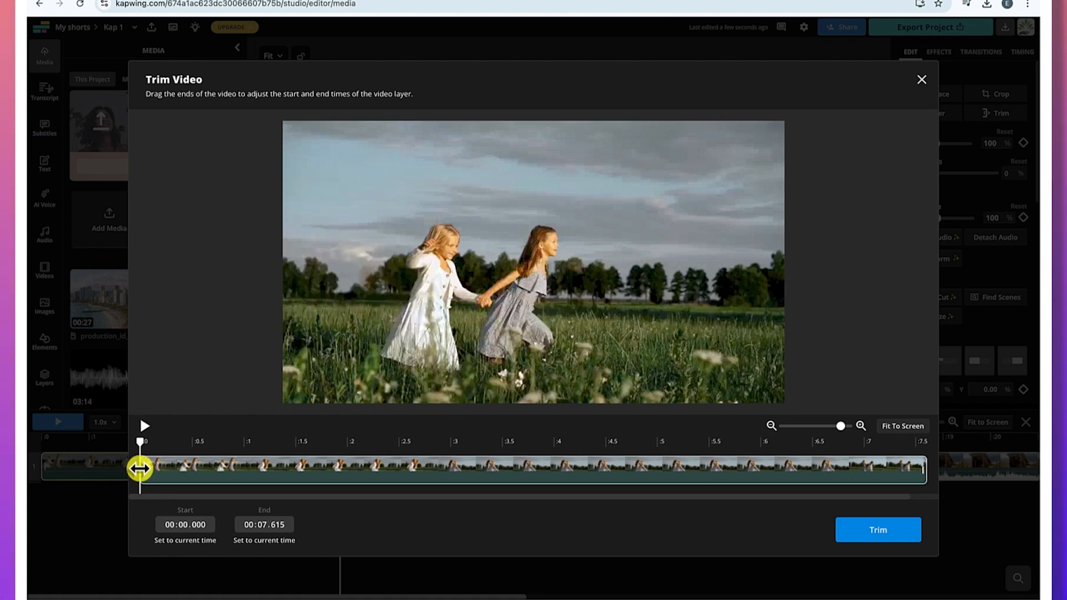
left_click_drag(139, 468, 300, 469)
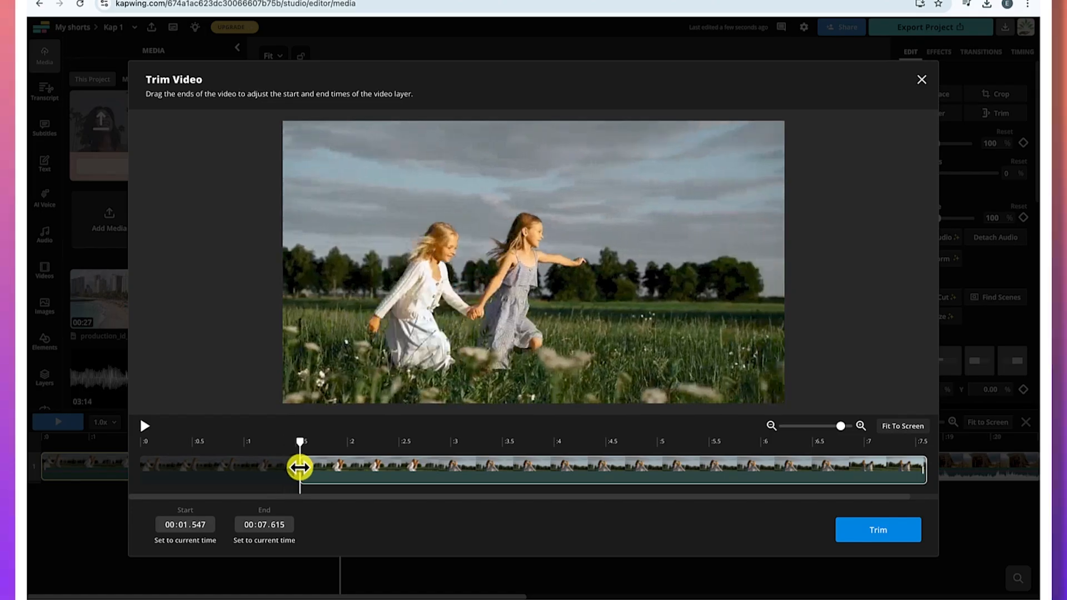
left_click_drag(922, 465, 750, 475)
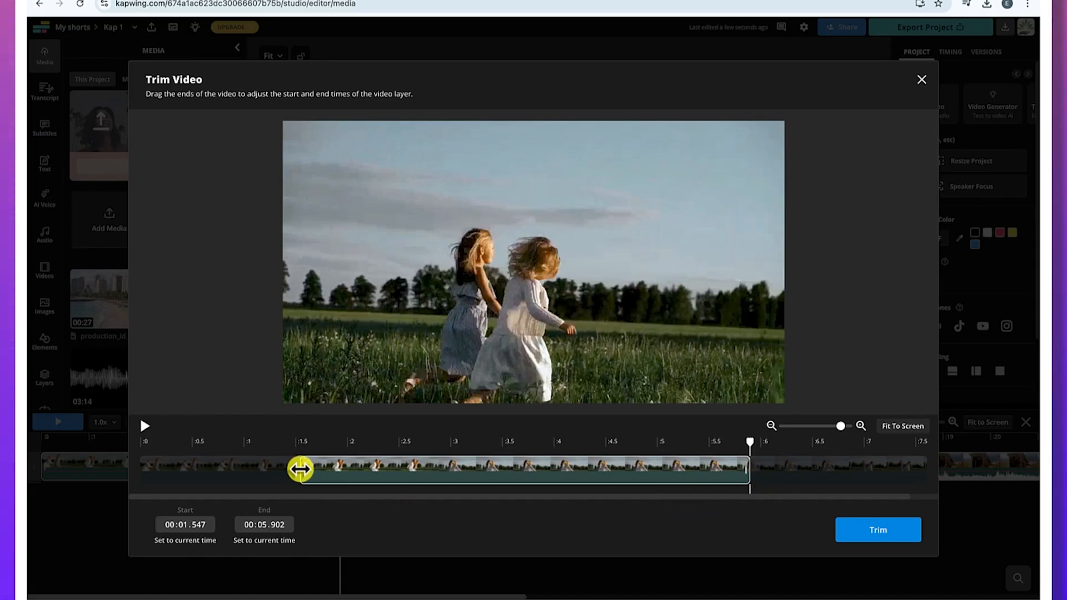
left_click_drag(300, 468, 269, 464)
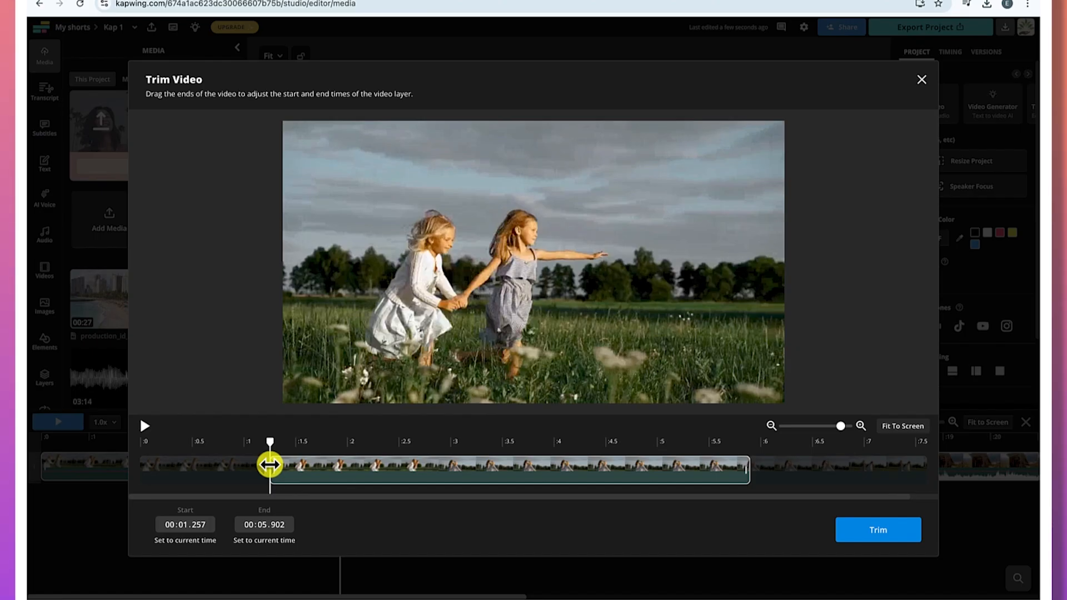
left_click_drag(745, 469, 780, 463)
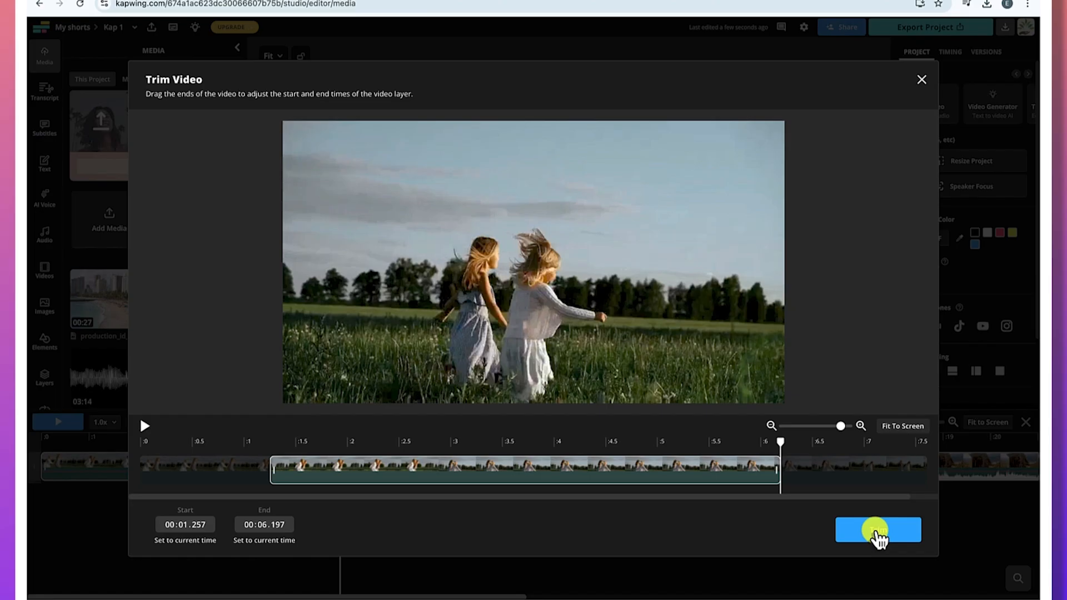
left_click(877, 532)
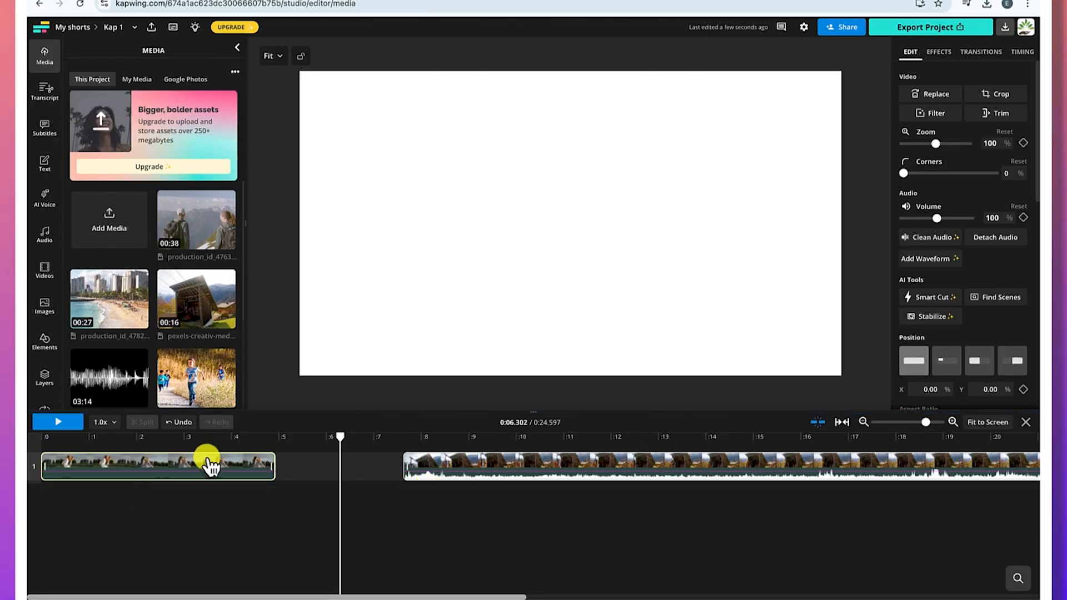
left_click_drag(454, 465, 332, 466)
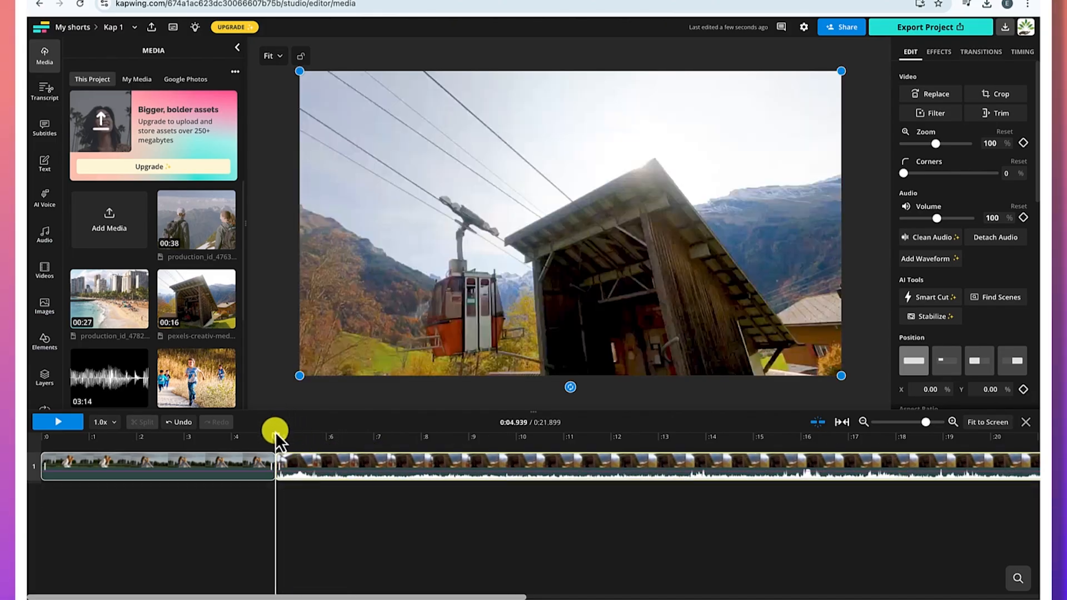
Step: Split the cable-car clip at 0:07.184 and delete the part before the split
left_click_drag(276, 437, 382, 470)
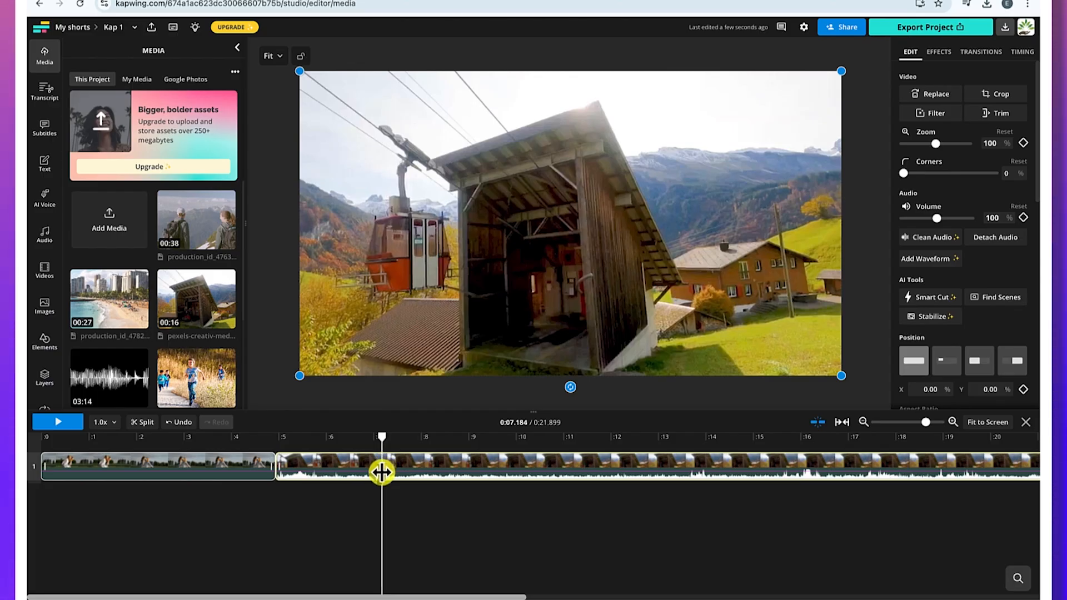
key("s")
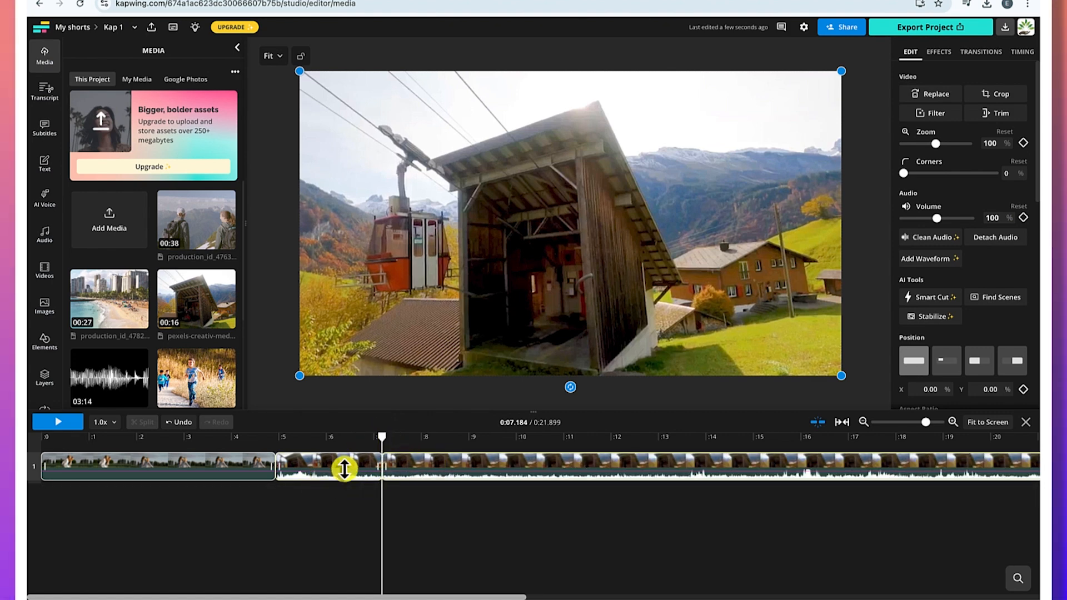
key("Delete")
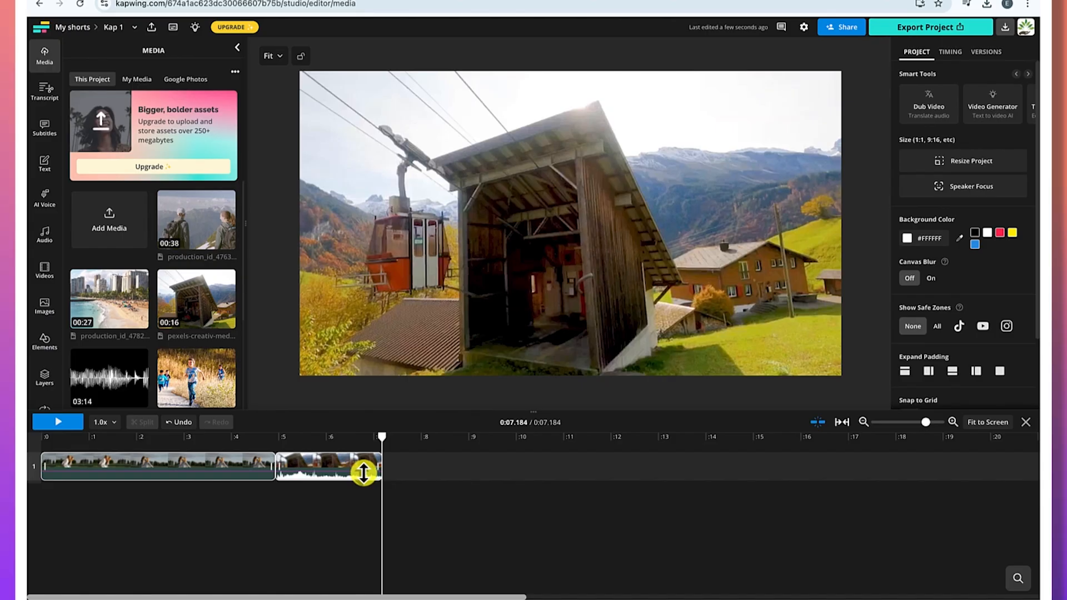
key("ctrl+z")
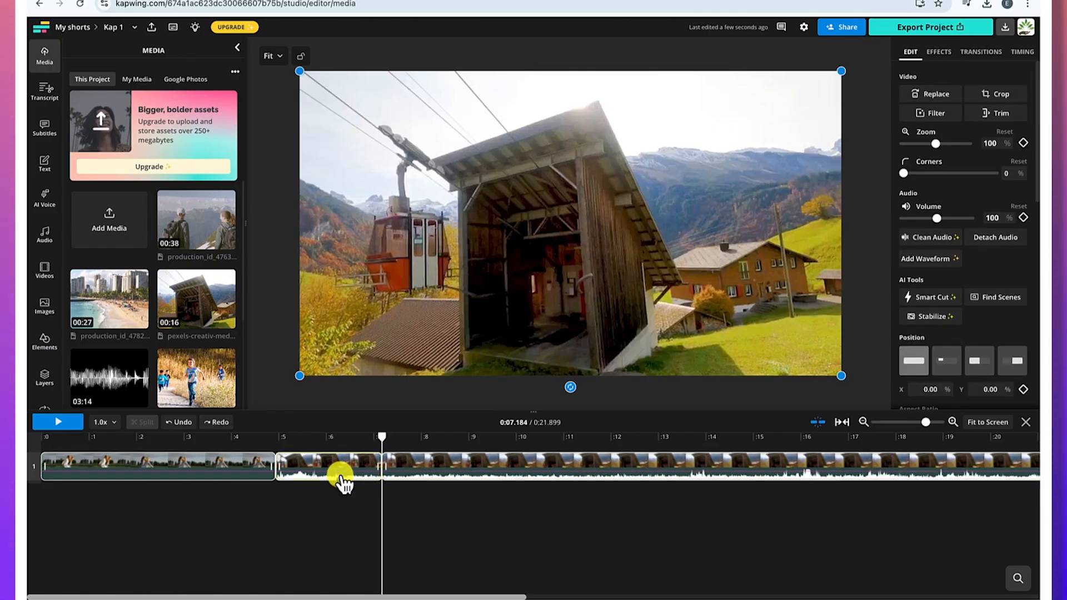
key("Delete")
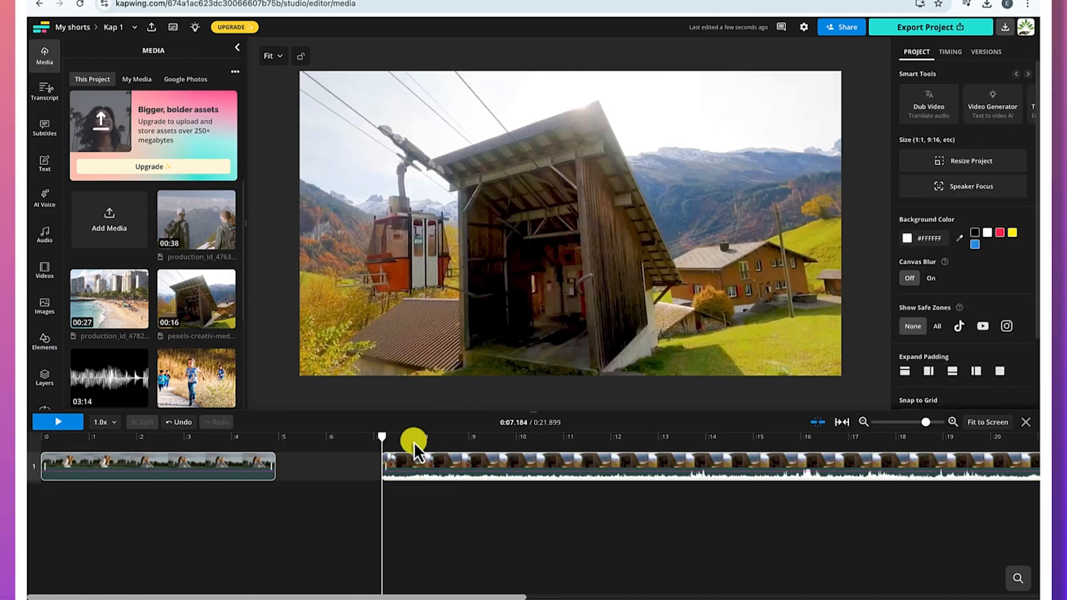
Step: Split the remaining cable-car clip at about 0:15.881 and delete the part after the split
left_click(701, 457)
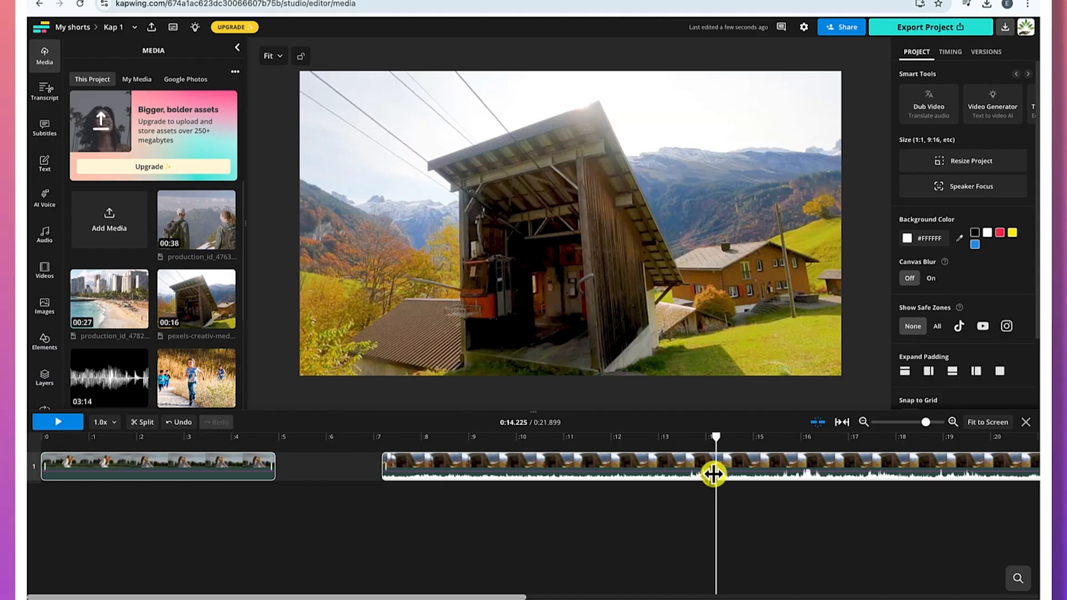
left_click_drag(717, 436, 792, 432)
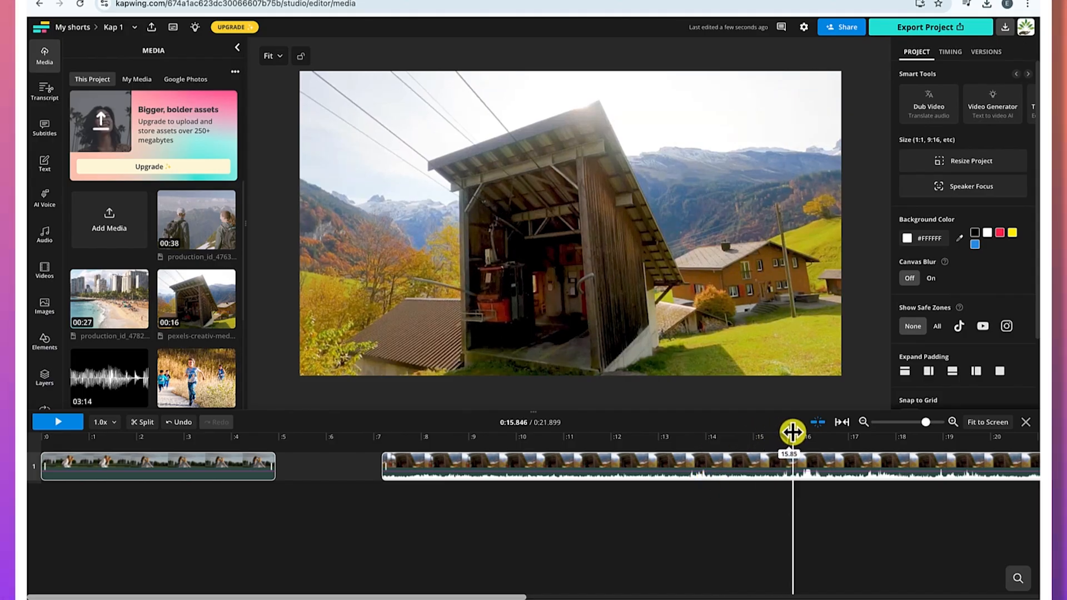
left_click(793, 466)
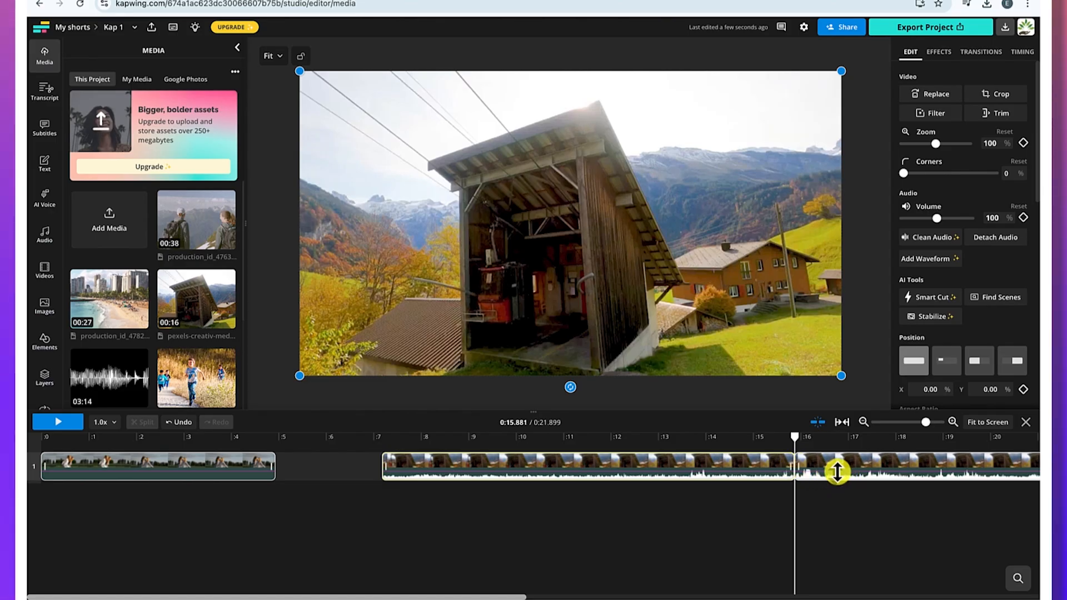
key("Delete")
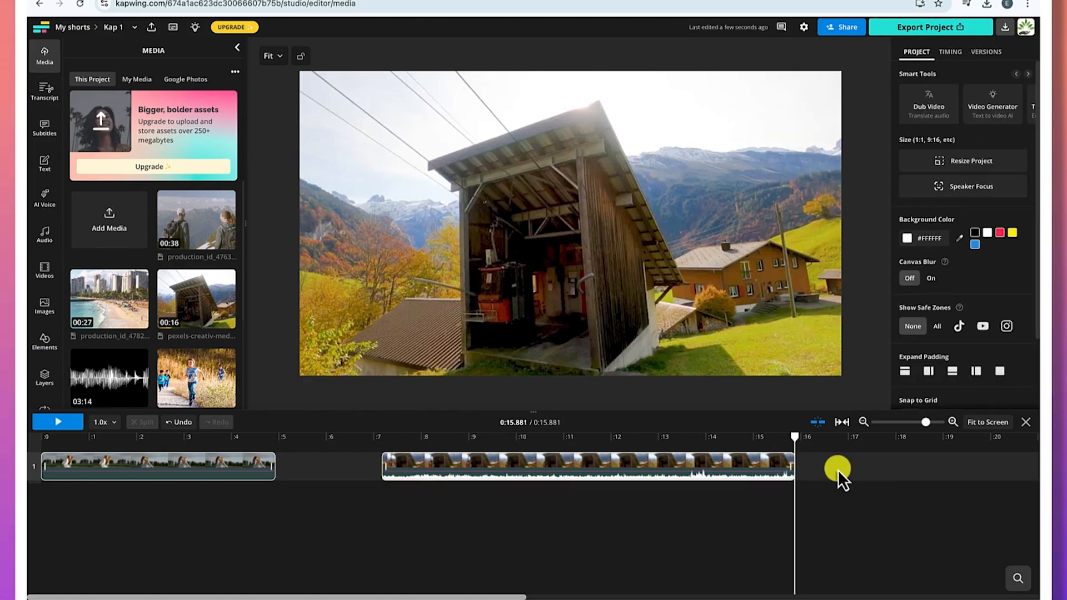
Step: Move the cable-car clip against the first clip and custom-crop it to the cable car and wooden hut, trimming mainly the left, top and right
left_click_drag(572, 471, 470, 473)
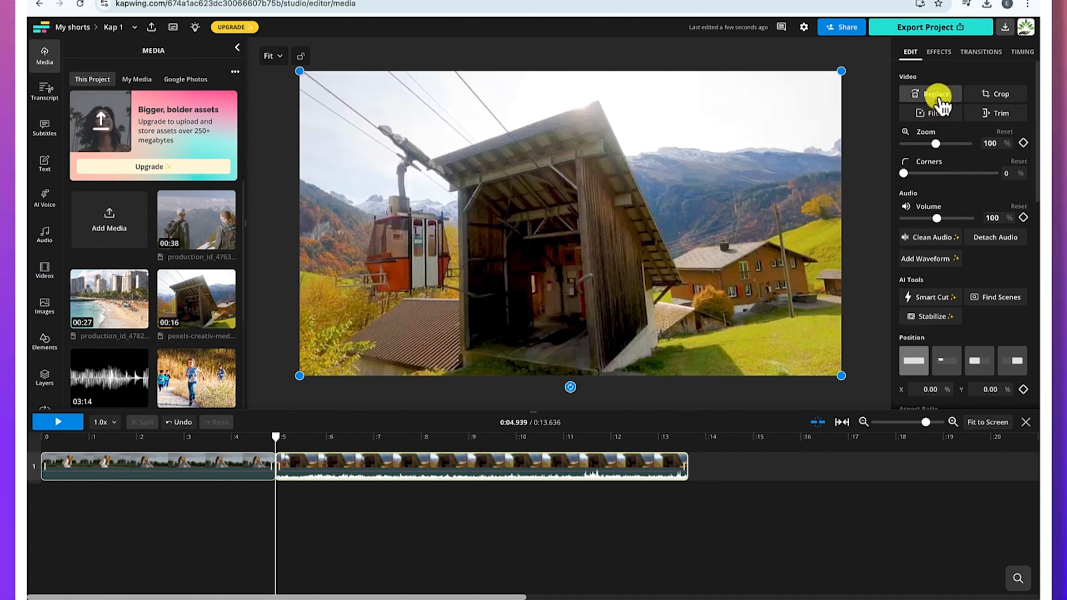
left_click(994, 96)
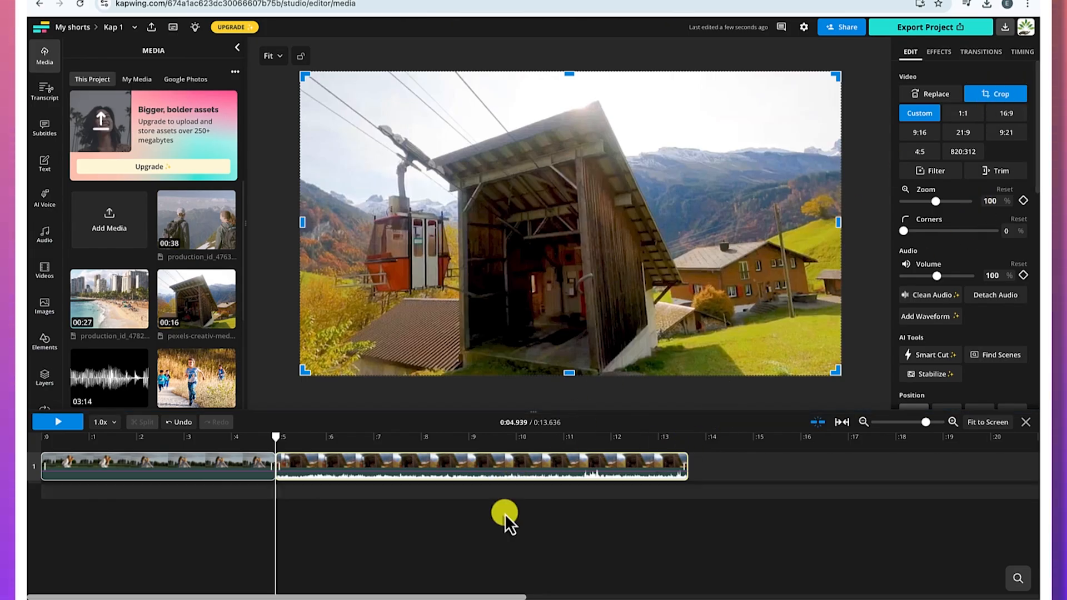
left_click(502, 470)
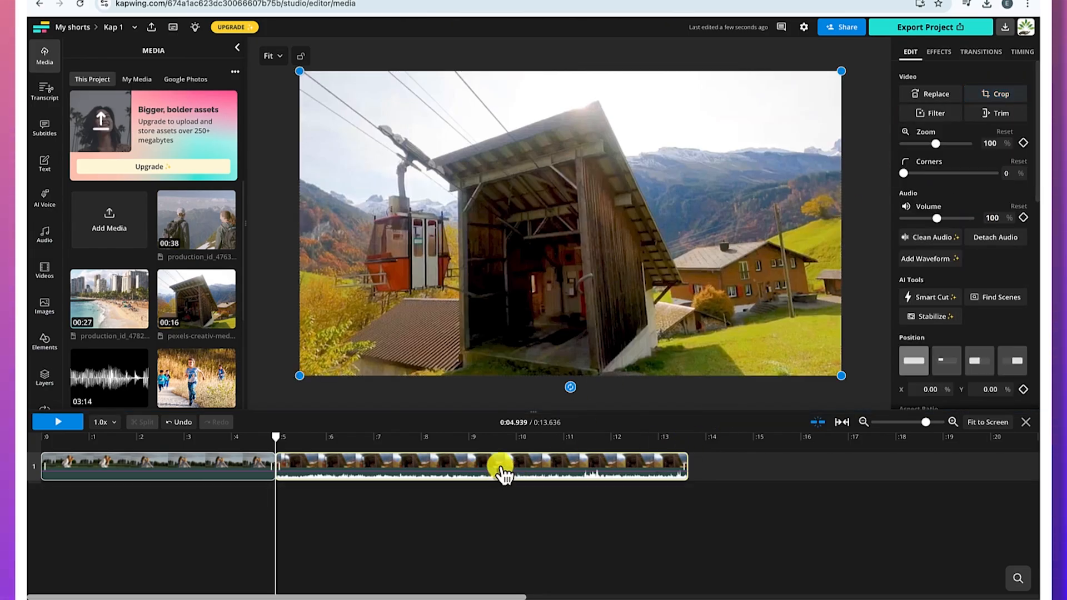
left_click(1011, 100)
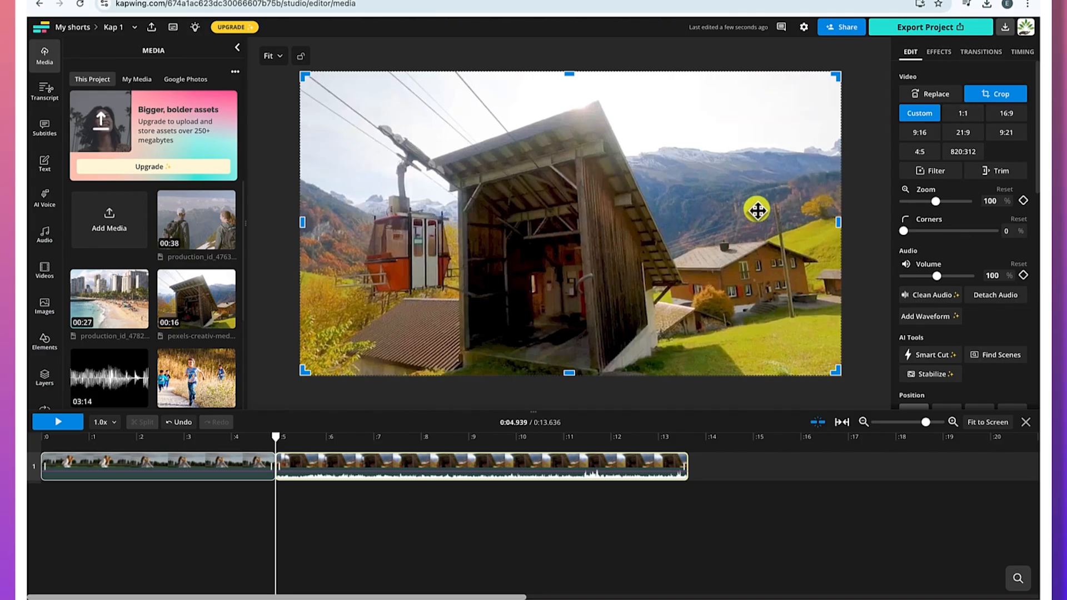
left_click_drag(306, 80, 352, 107)
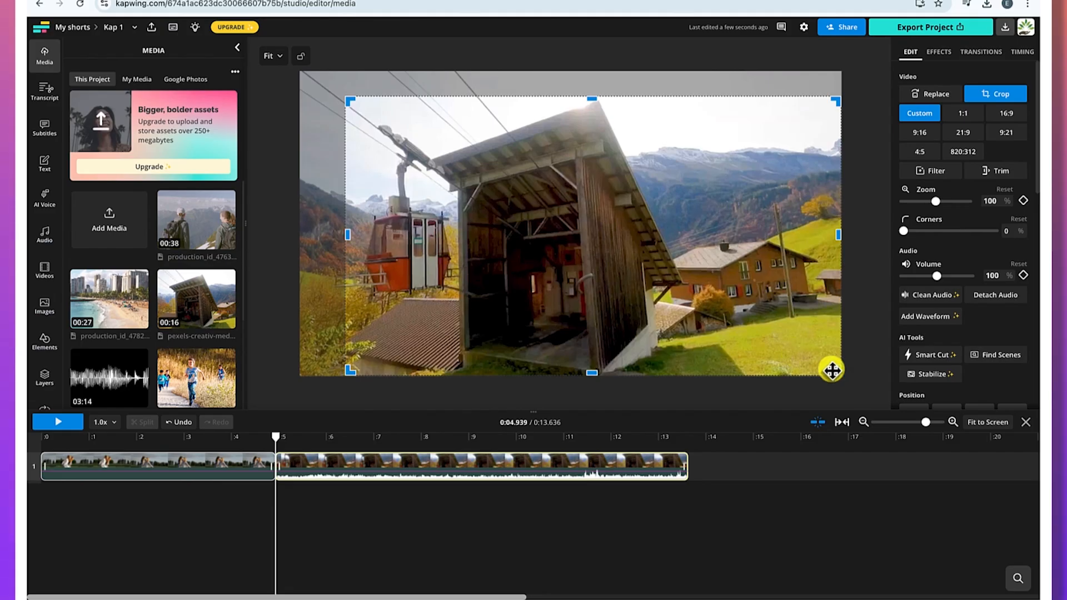
left_click_drag(830, 366, 673, 363)
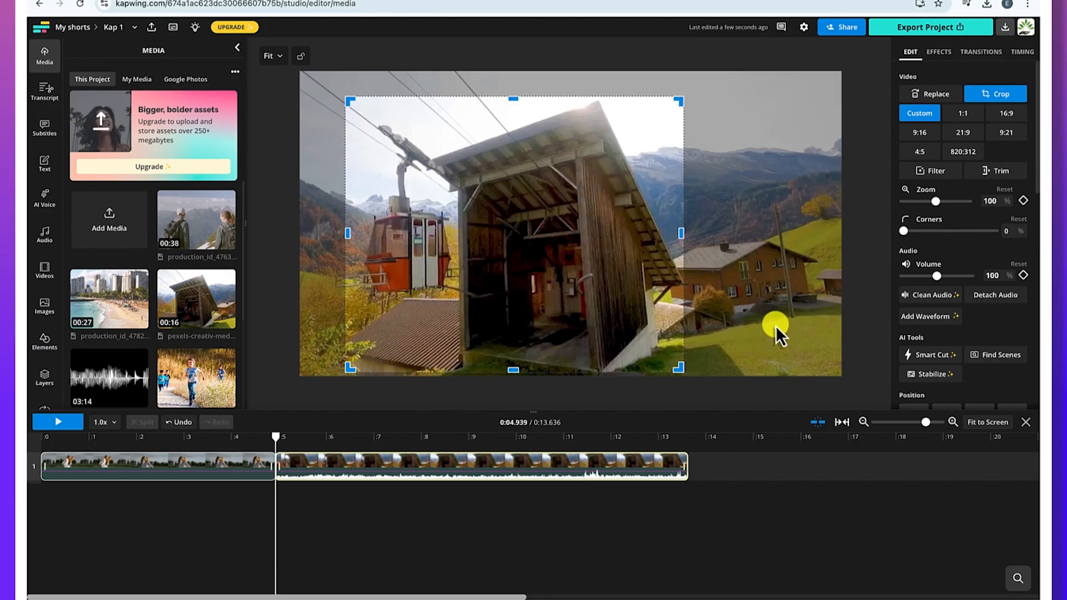
left_click(1006, 95)
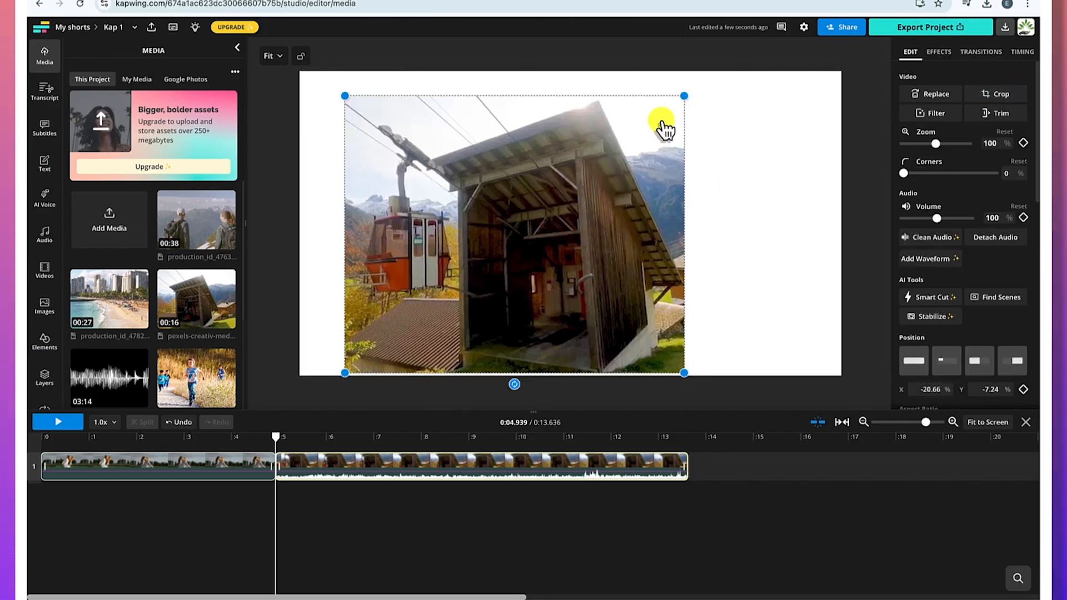
Step: Enlarge the cropped cable-car clip so that it fills the whole canvas, and check the framing at 0:07.541
left_click_drag(684, 97, 842, 74)
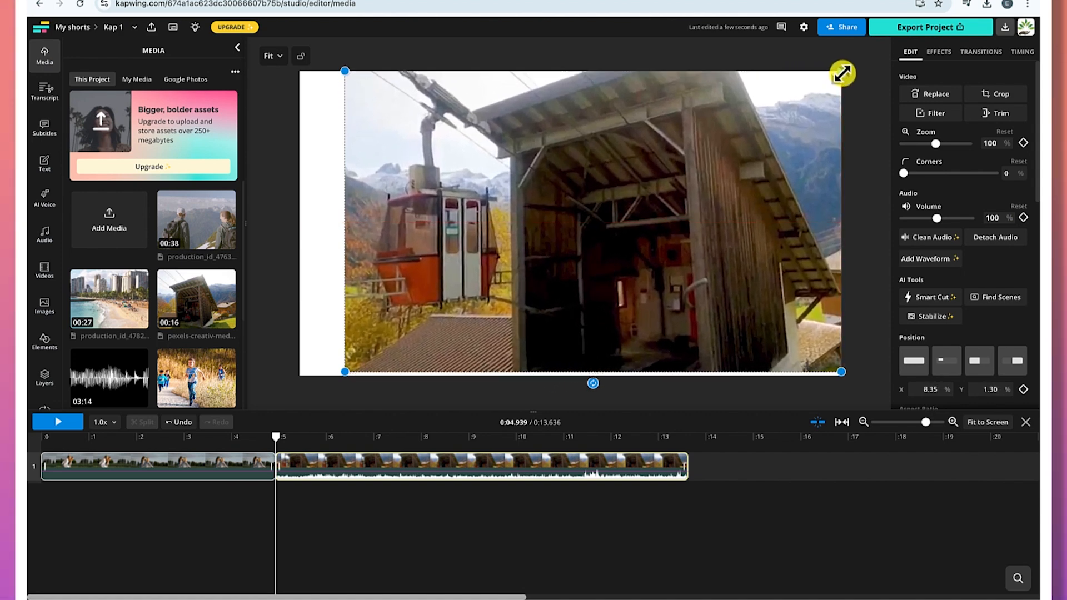
left_click_drag(345, 371, 299, 373)
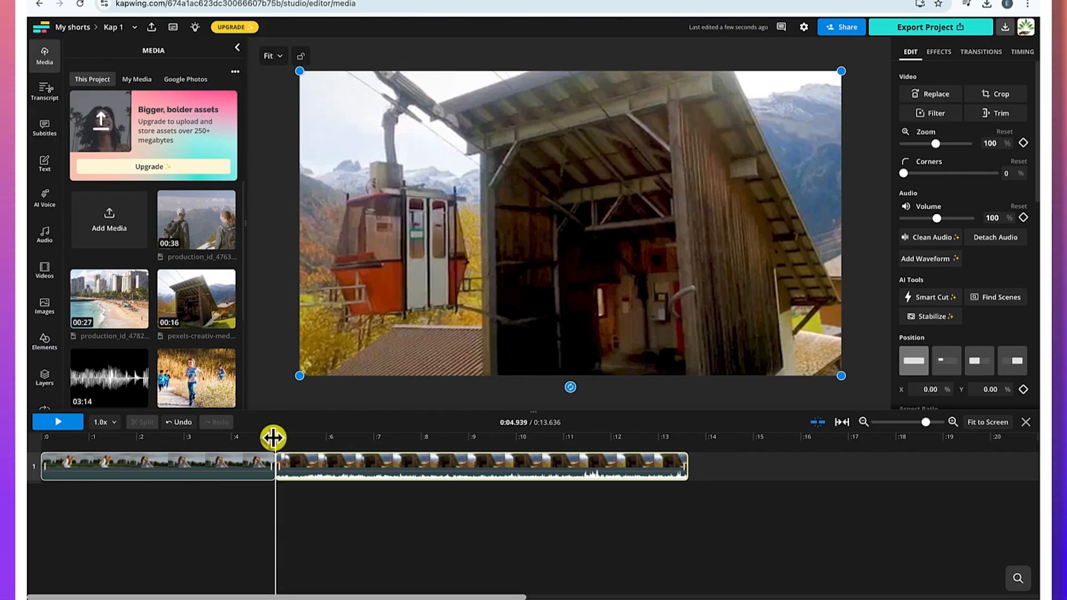
left_click(398, 437)
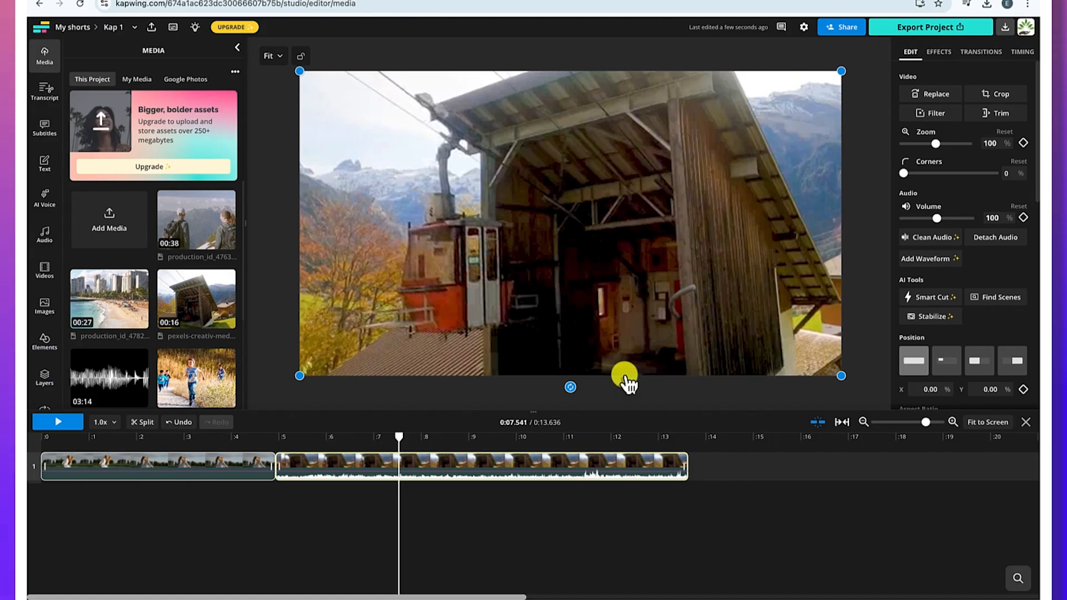
Step: Apply the Grayscale filter to the cable-car clip and play the timeline across the cut from about 0:04.515
left_click(938, 54)
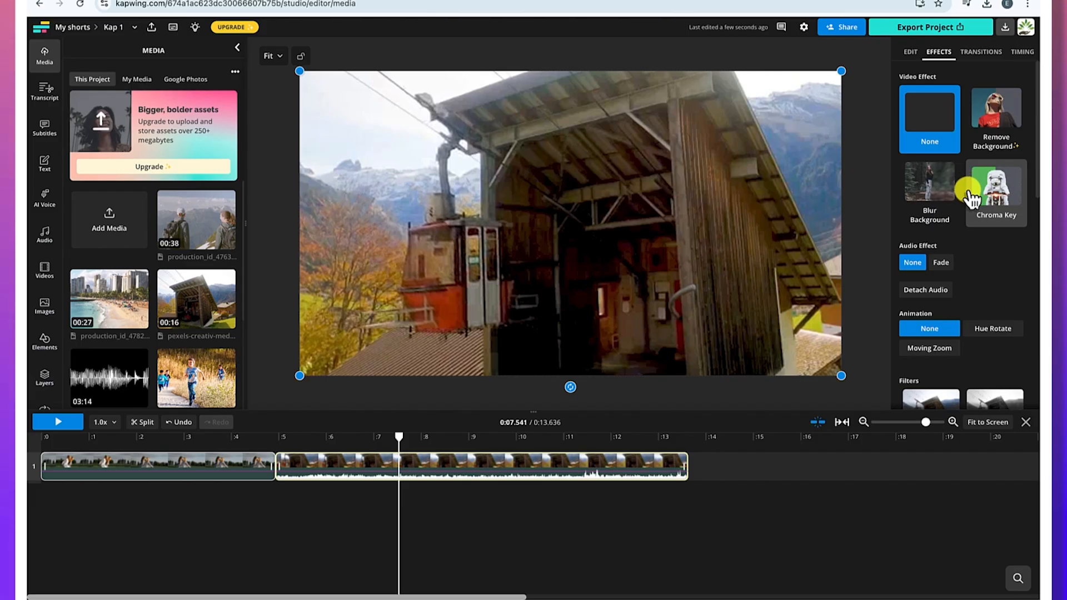
scroll(964, 278, "down", 5)
scroll(966, 275, "down", 1)
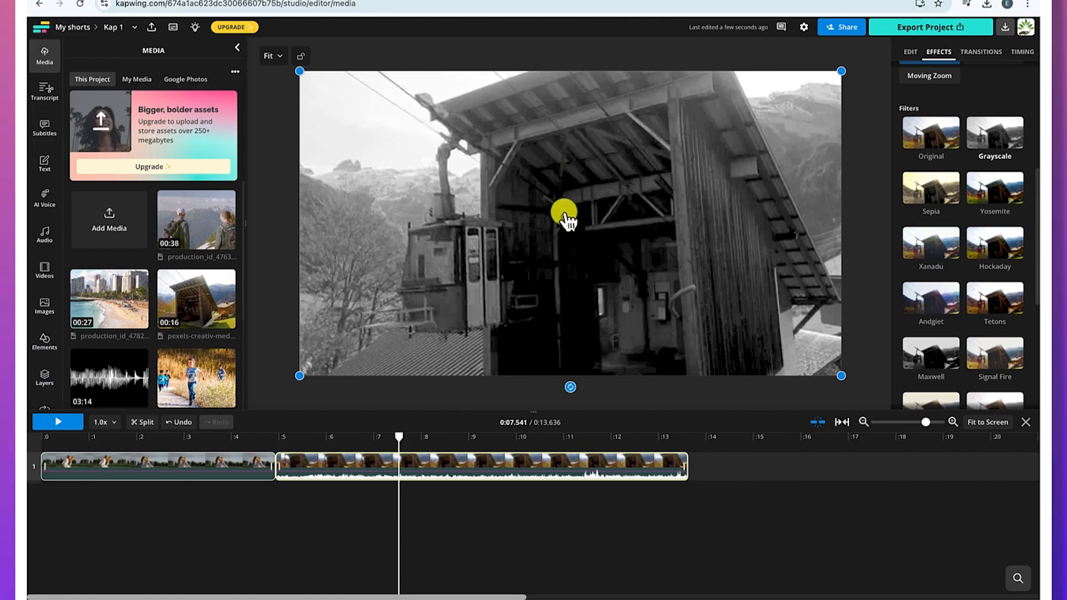
scroll(929, 298, "down", 5)
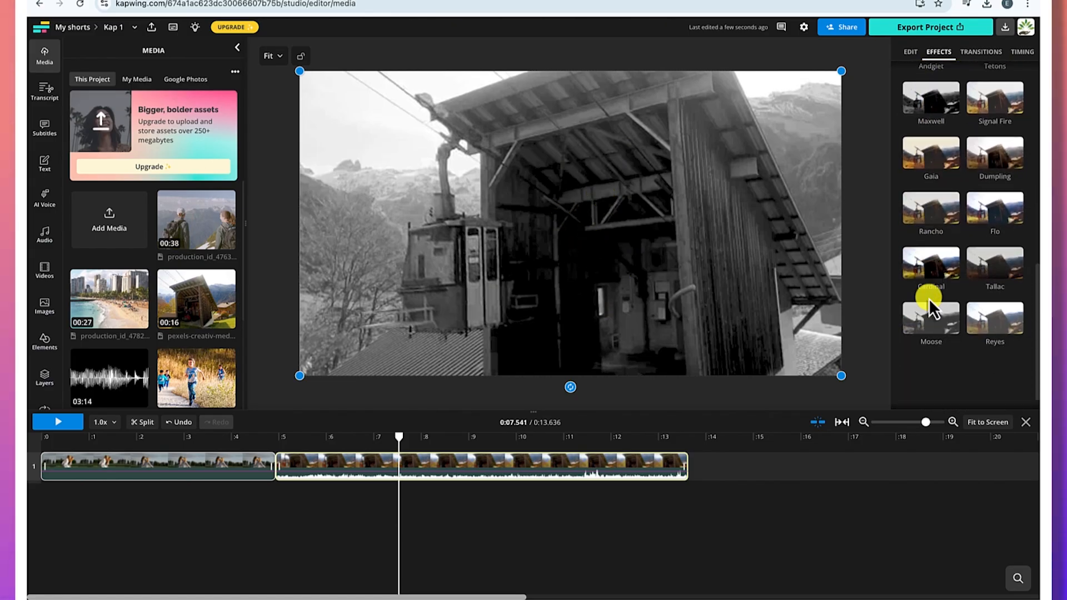
scroll(953, 236, "up", 4)
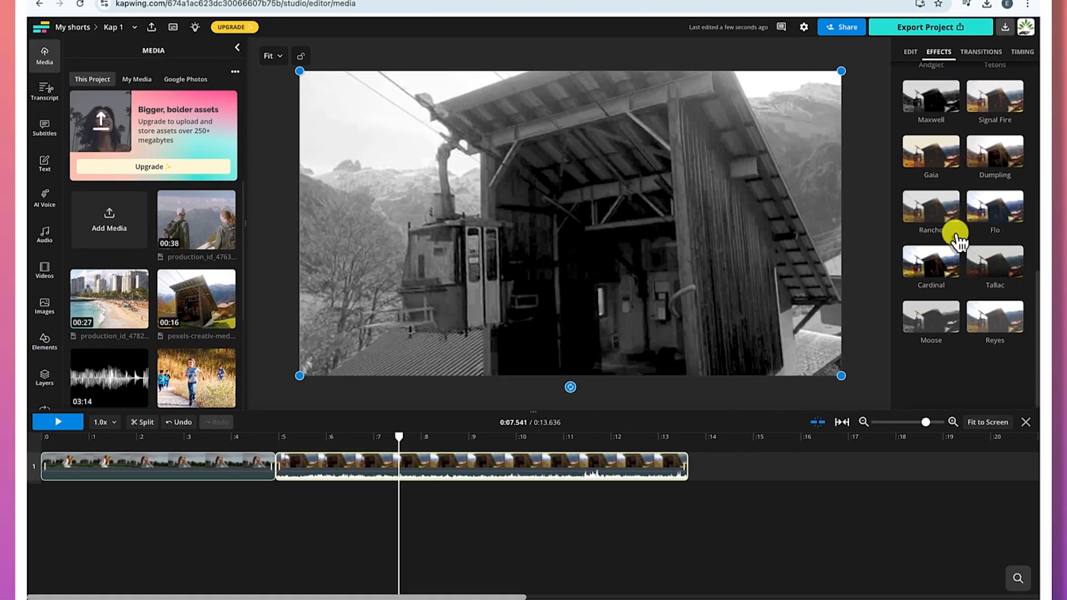
scroll(953, 233, "up", 3)
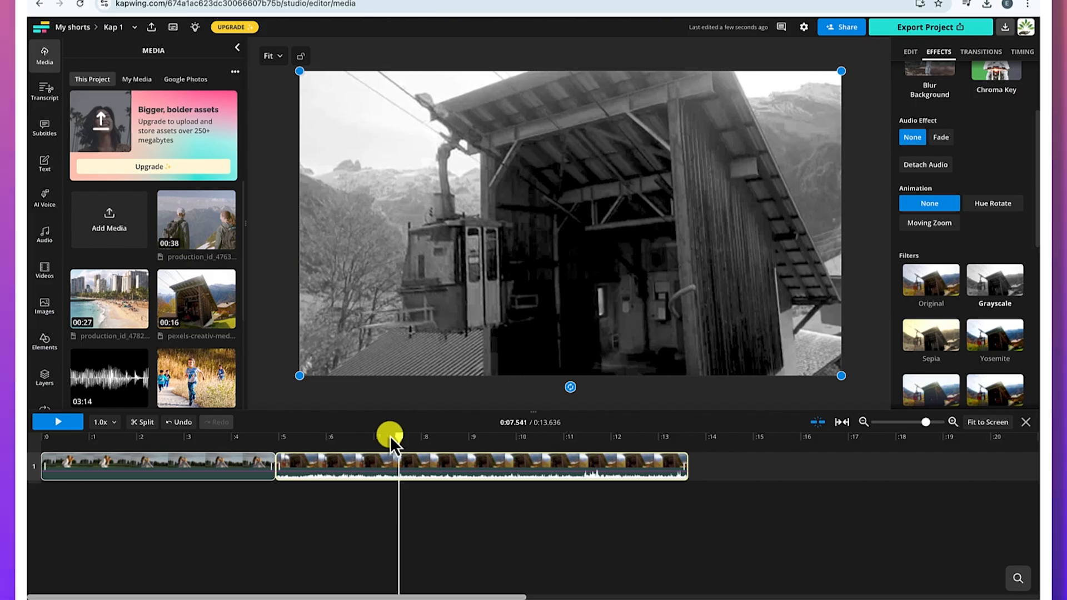
left_click_drag(399, 434, 255, 442)
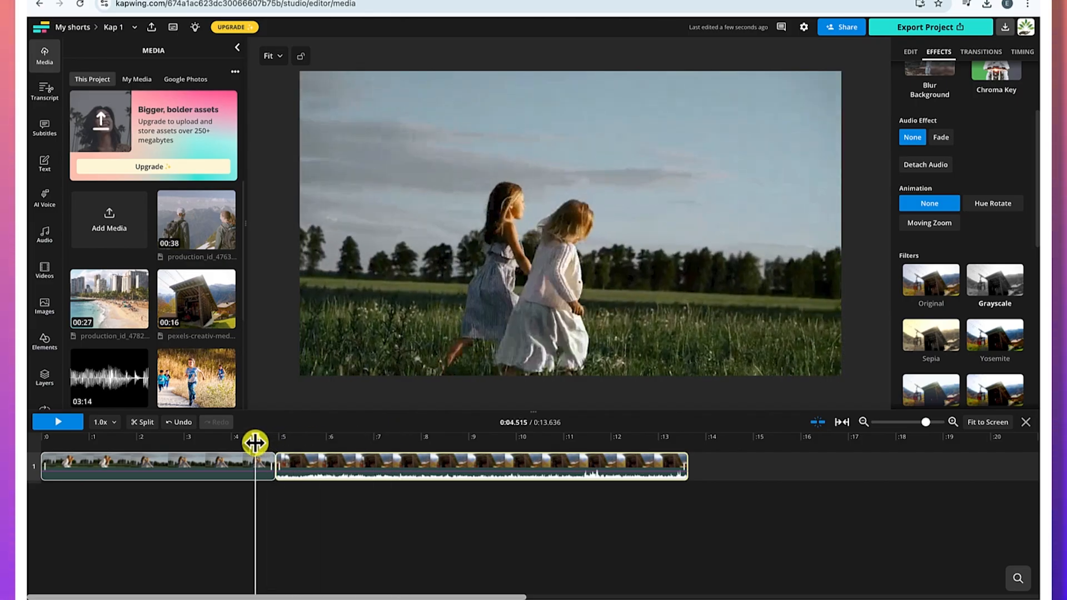
key("space")
key("space")
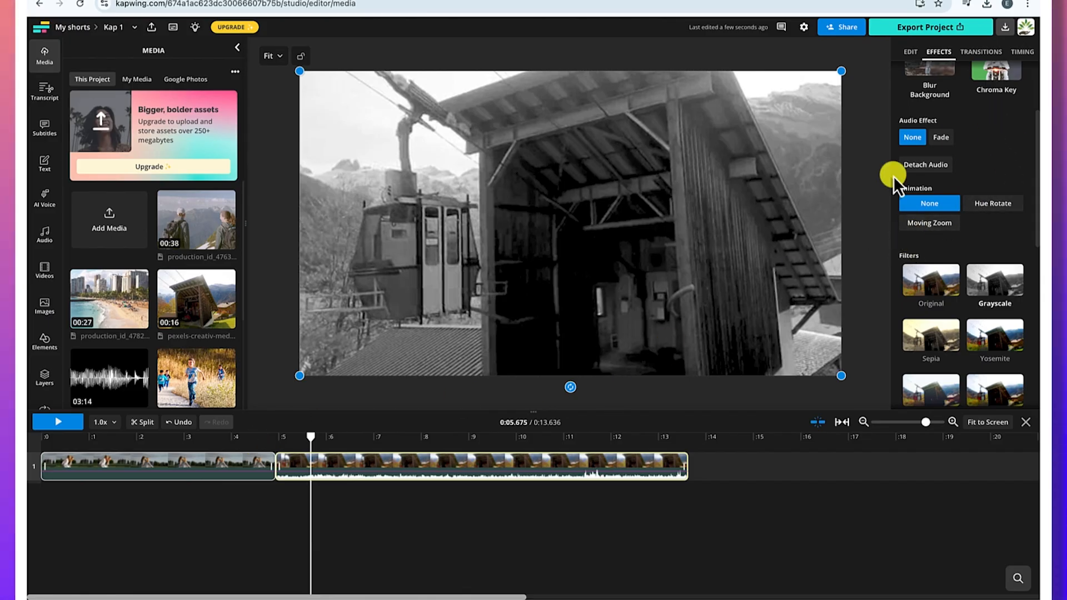
Step: Add the Bow Tie Horizontal transition to both the intro and outro of the cable-car clip
left_click(980, 51)
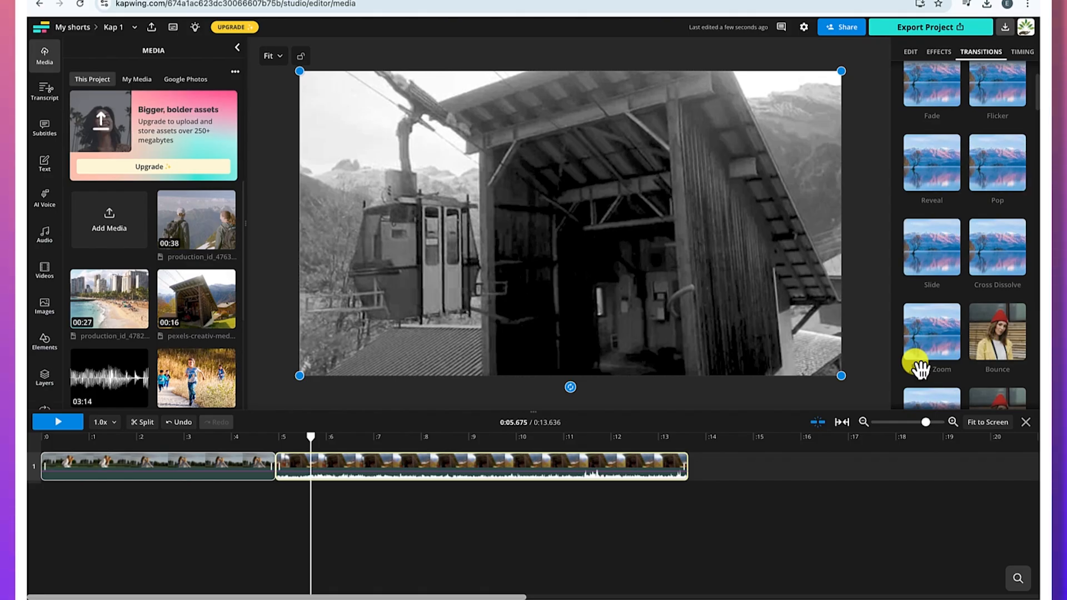
scroll(927, 364, "down", 1)
scroll(925, 360, "down", 2)
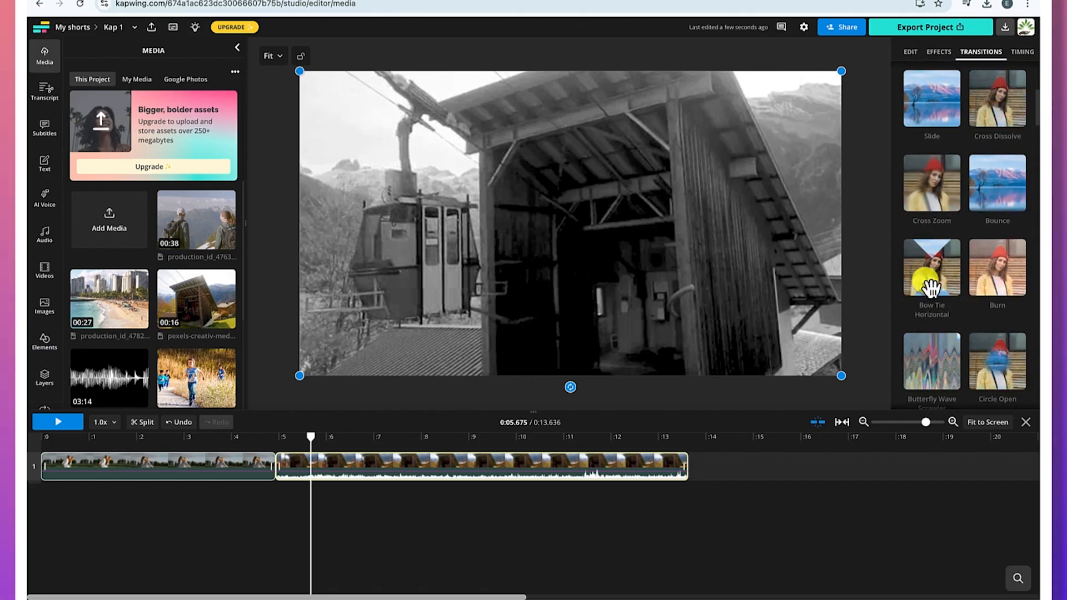
left_click(276, 465)
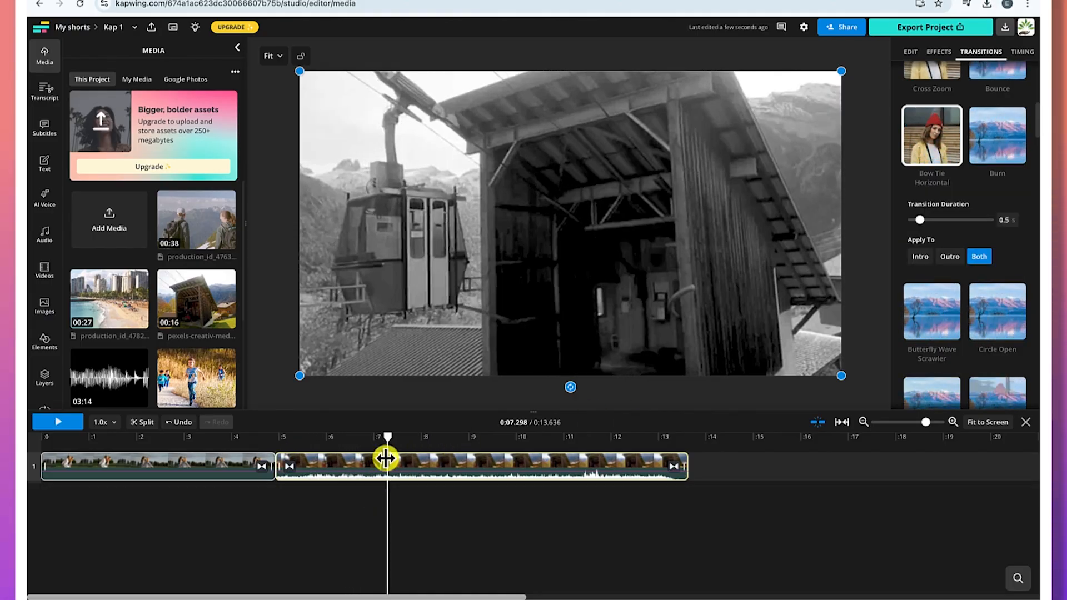
Step: Preview the Bow Tie Horizontal transition between the two clips and at the end of the cable-car clip
left_click_drag(388, 435, 227, 429)
key("space")
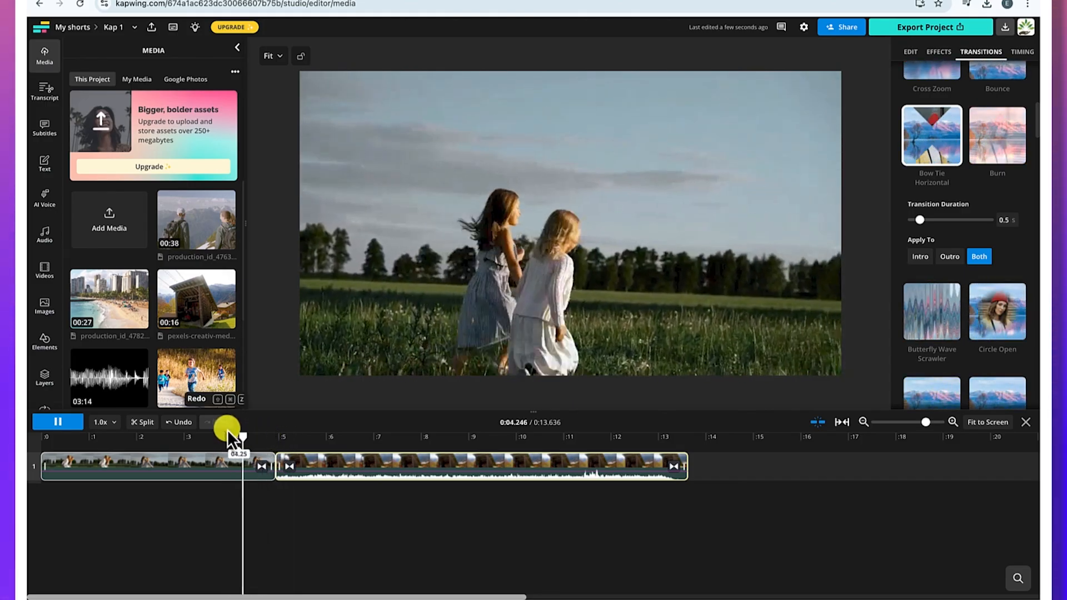
key("space")
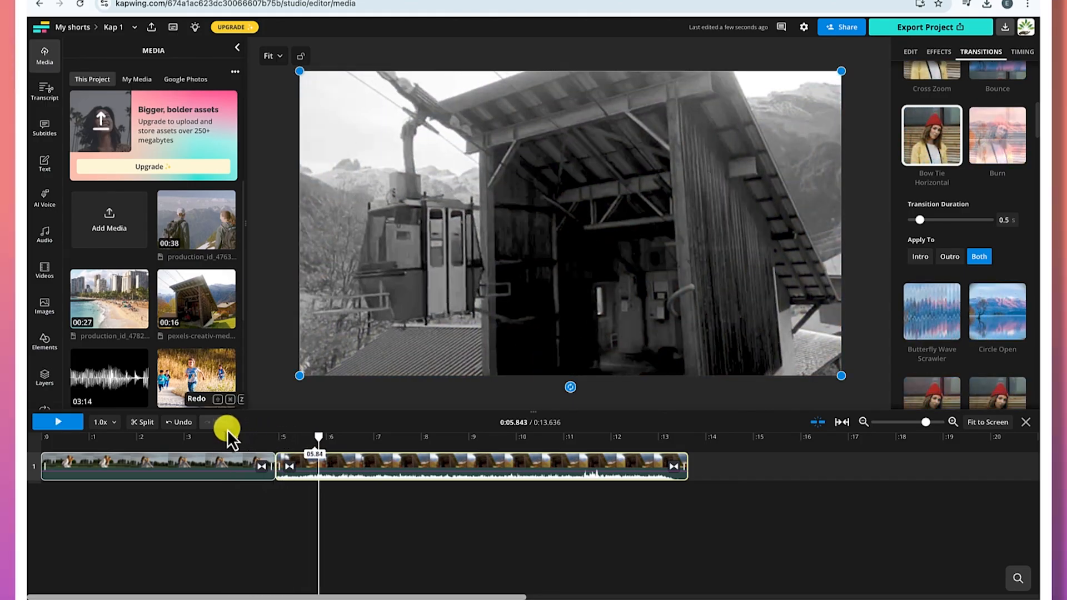
left_click(228, 436)
left_click_drag(224, 451, 689, 427)
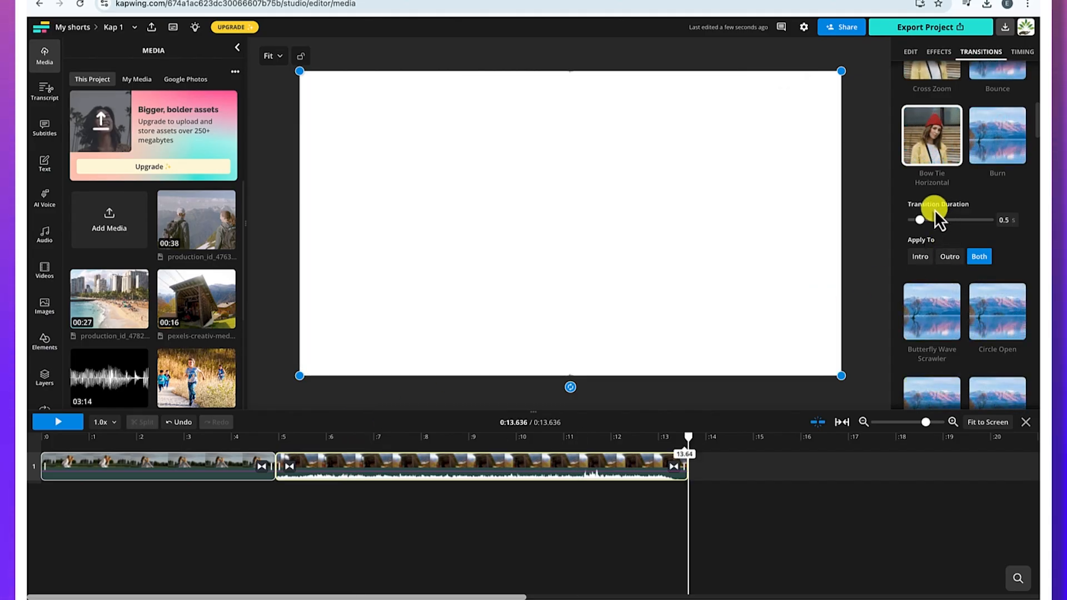
Step: Try the transition on intro and outro only, apply it to both ends, and set its duration to 0.9 s
left_click(920, 257)
left_click(949, 257)
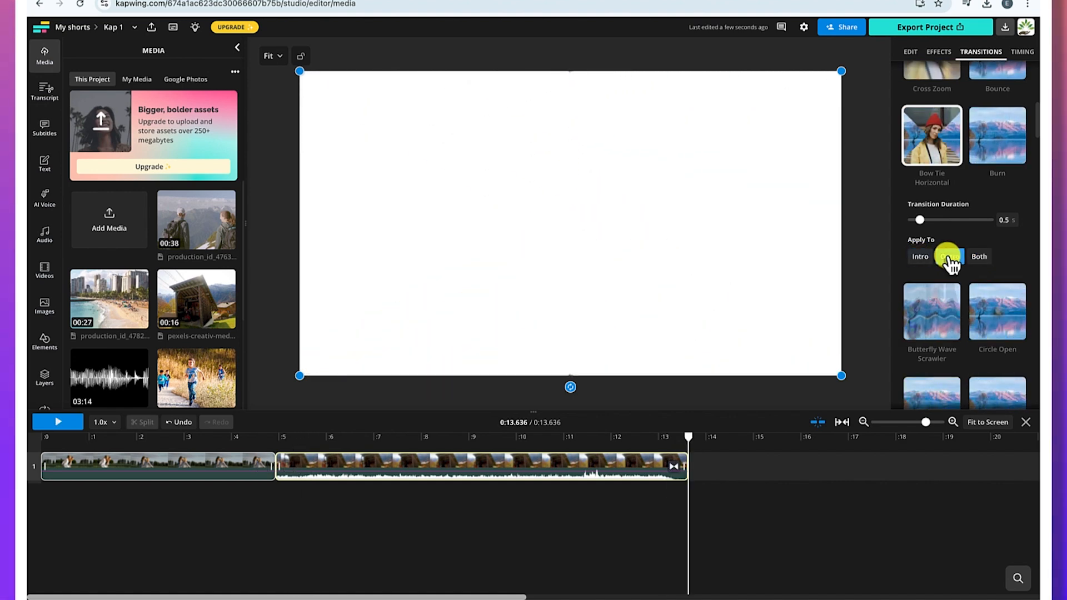
left_click(977, 257)
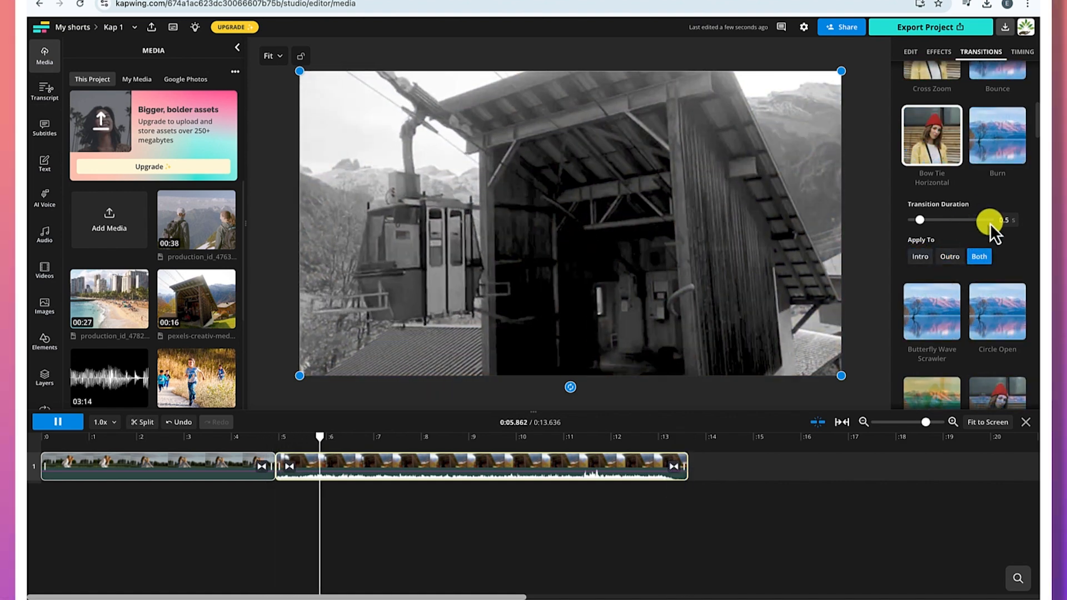
left_click_drag(920, 221, 926, 222)
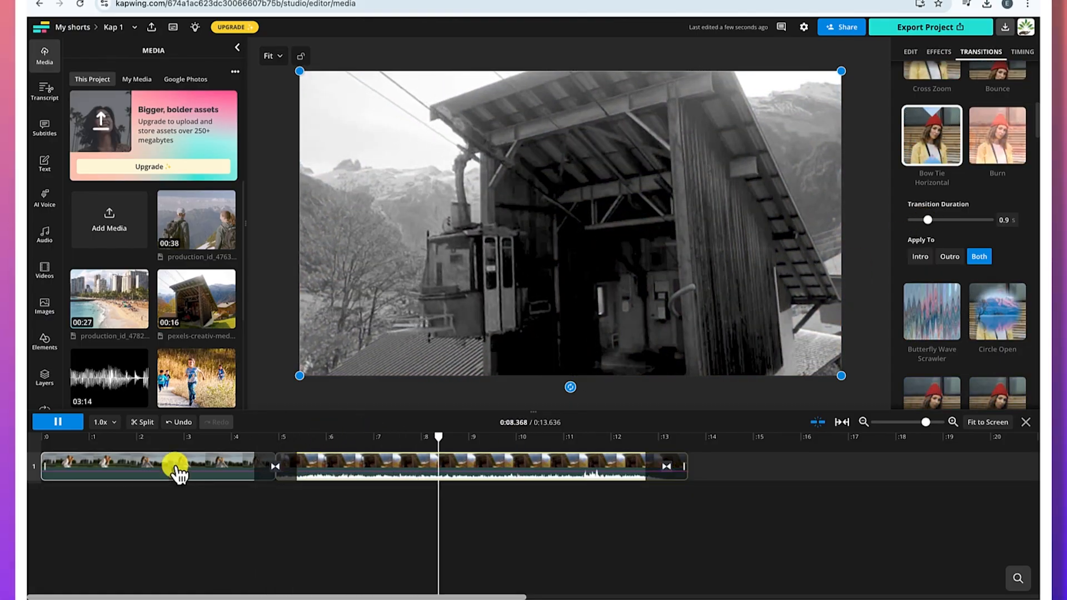
Step: Set the duration of the Bow Tie Horizontal transition between the two clips to 0.6 s and deselect it
left_click(178, 471)
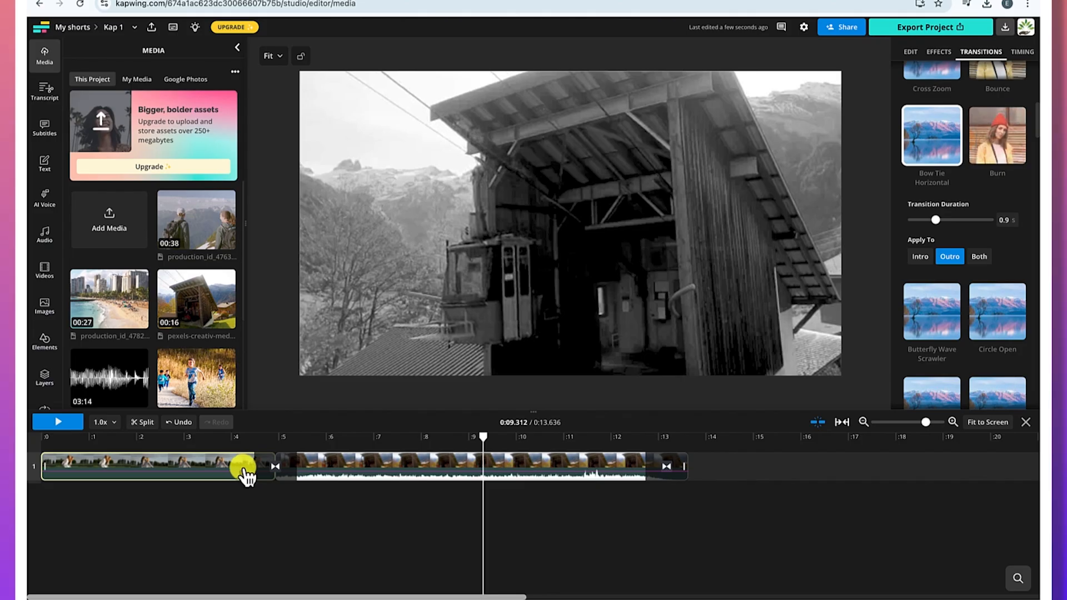
left_click(258, 468)
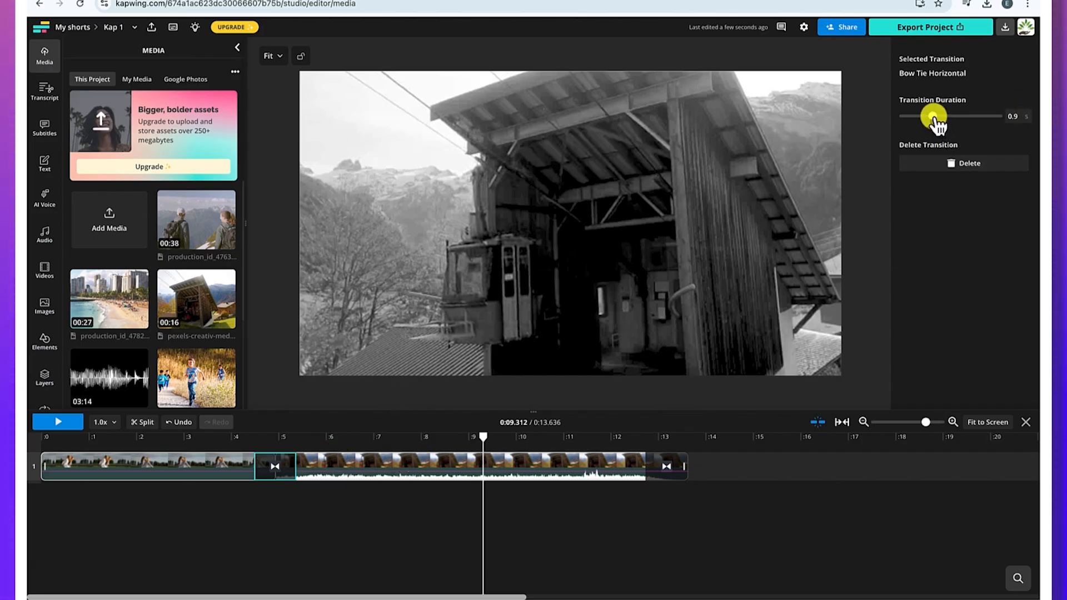
left_click_drag(927, 115, 920, 115)
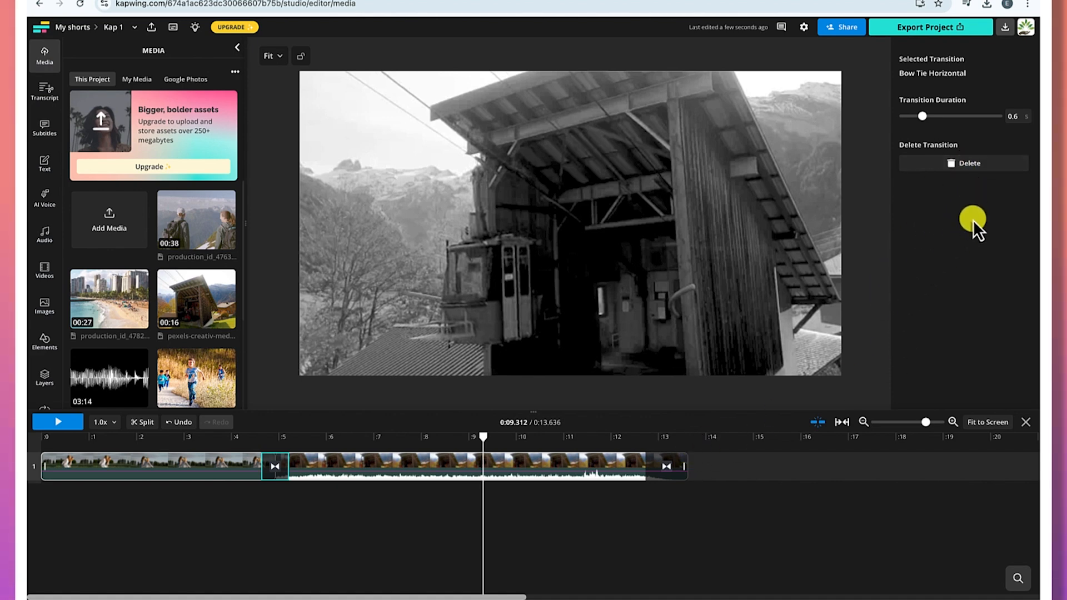
left_click(509, 526)
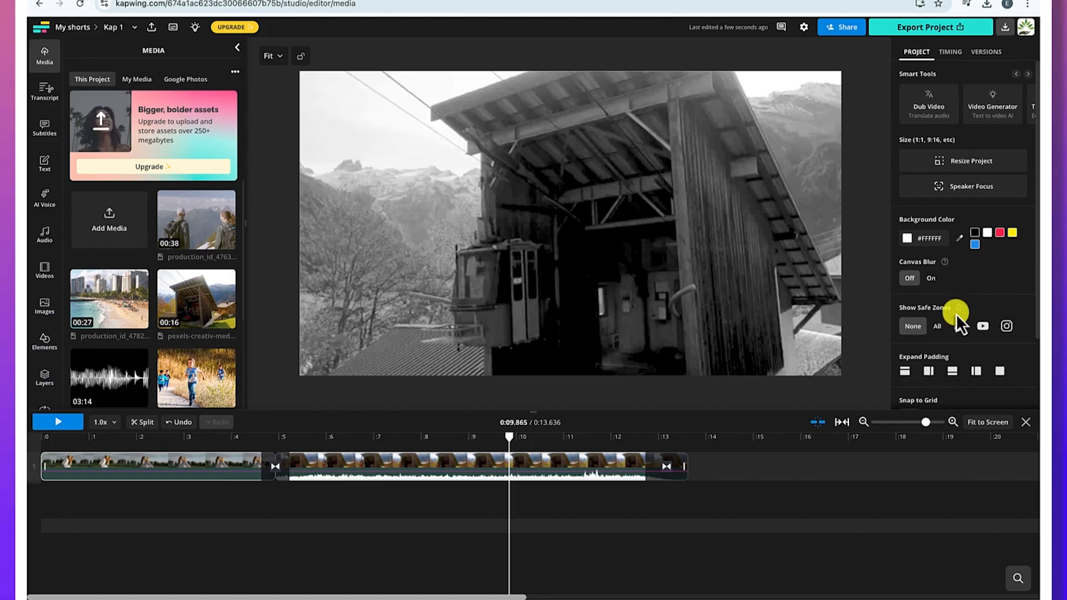
Step: Review the project's timing options and the list of its saved draft versions
left_click(951, 52)
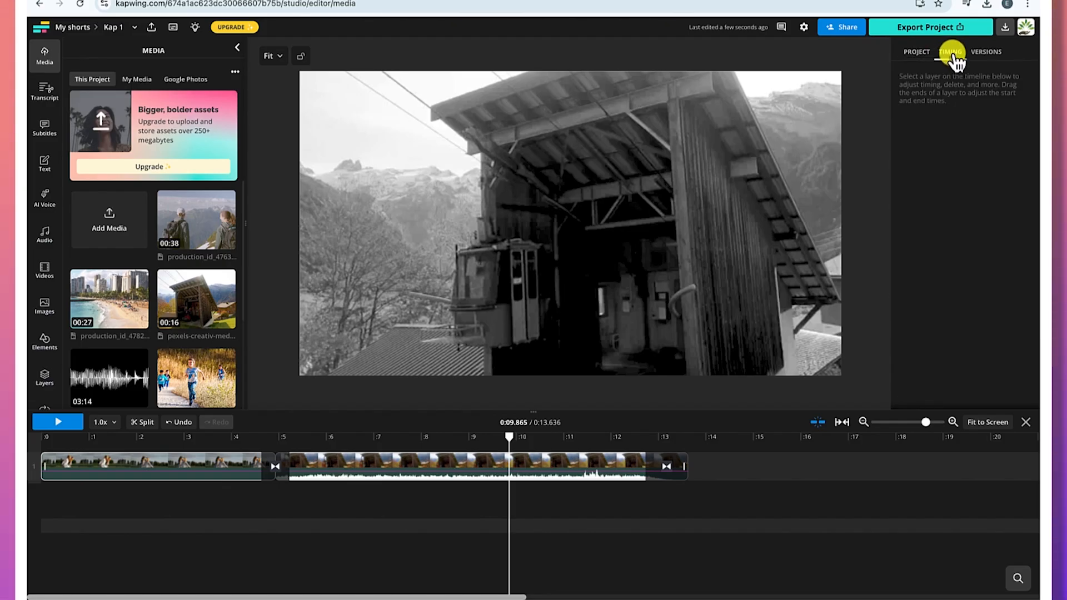
left_click(986, 52)
left_click(600, 507)
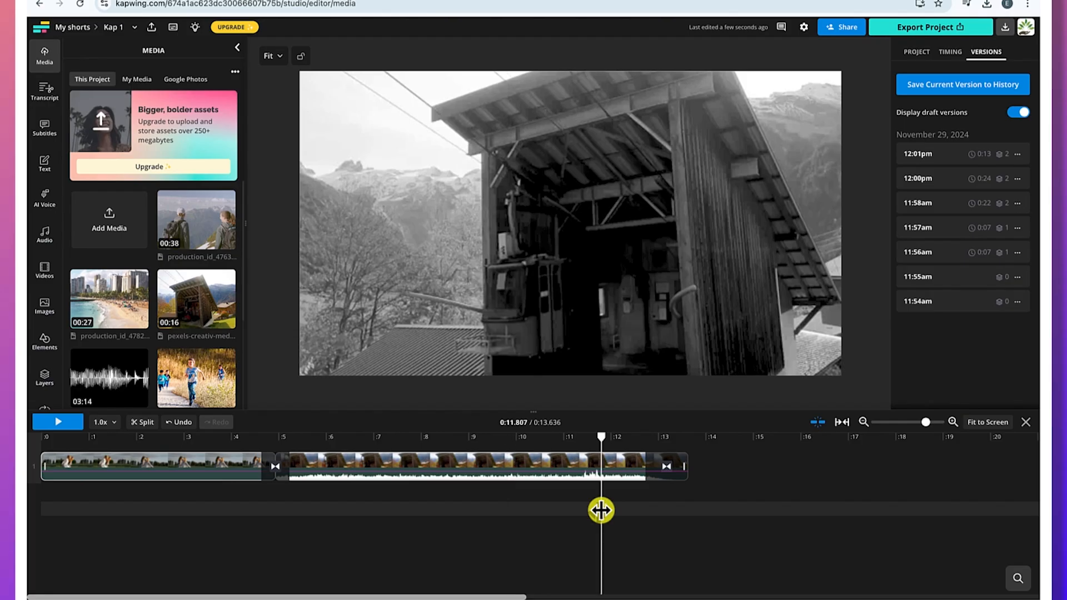
Step: Review the timing options of the cable-car clip and scrub back through it on the timeline
left_click(431, 469)
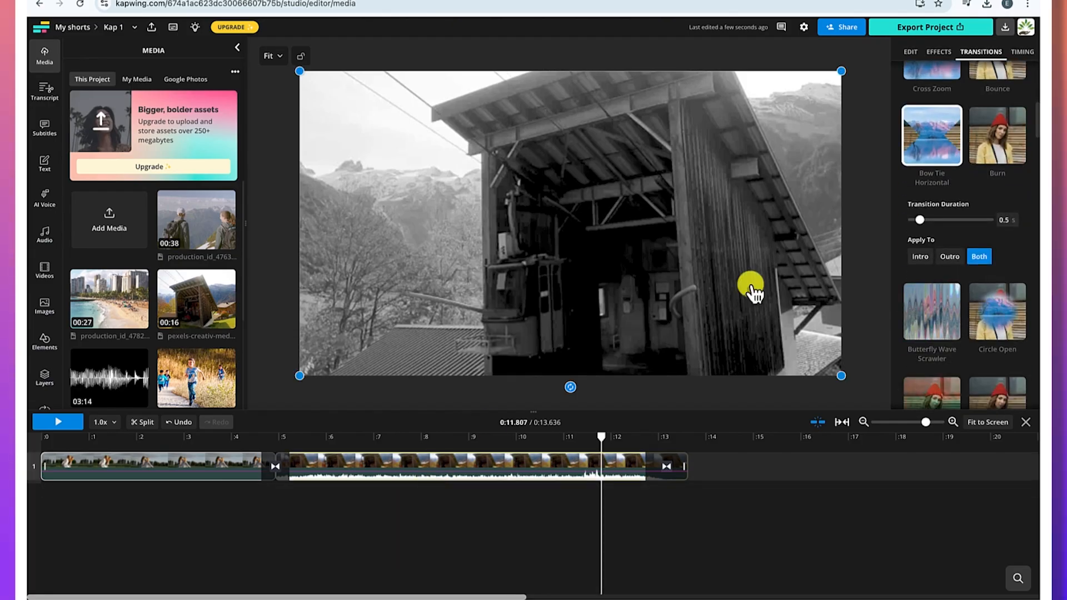
left_click(1022, 52)
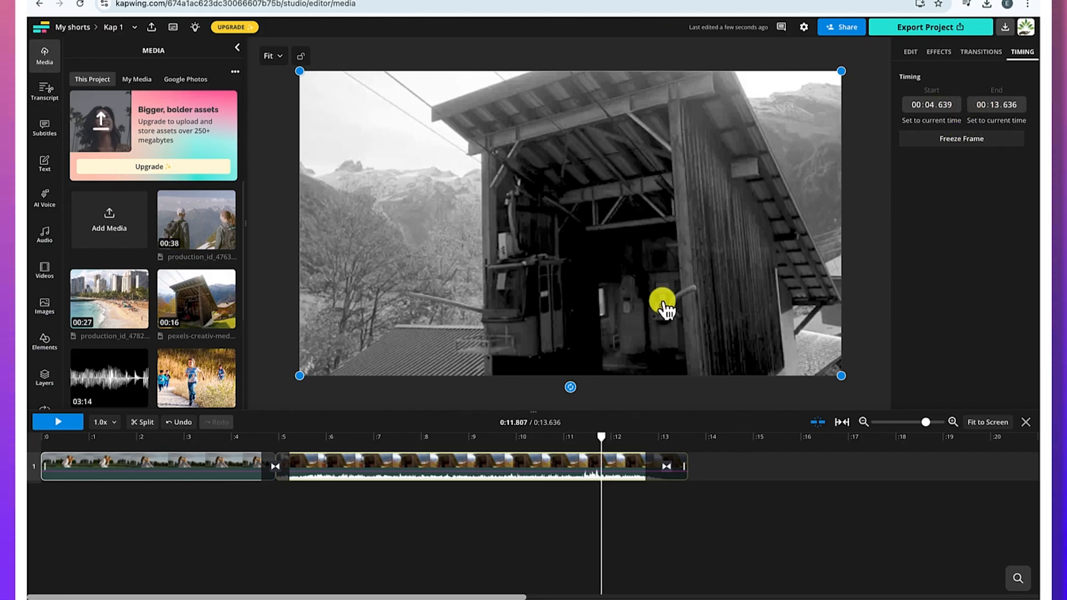
left_click_drag(602, 437, 367, 448)
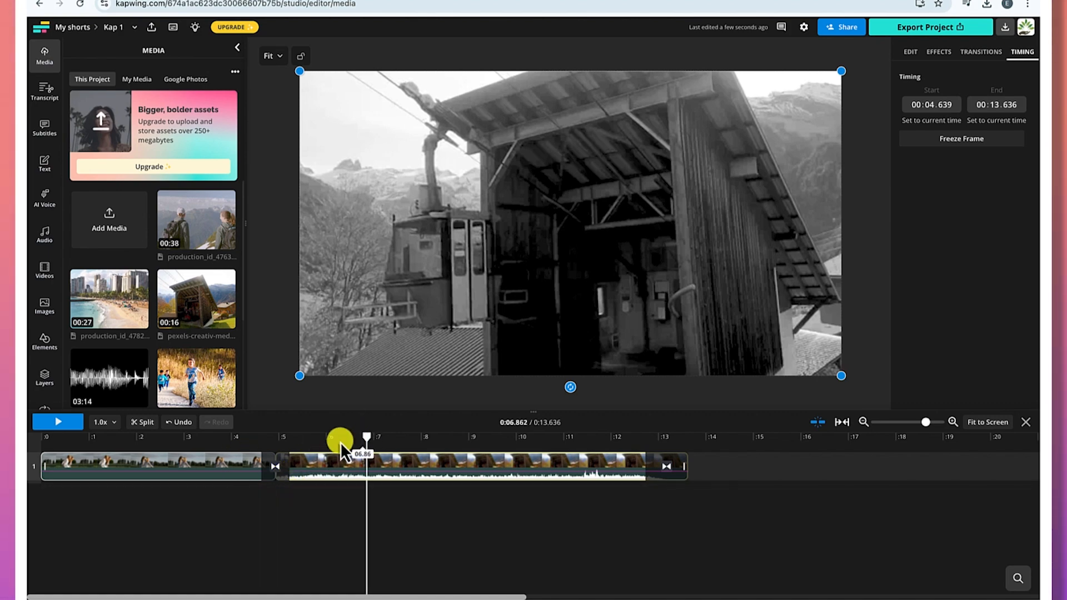
Step: Add the 03:14 audio file from the project media at the very start of the timeline and play it briefly
left_click_drag(342, 443, 28, 431)
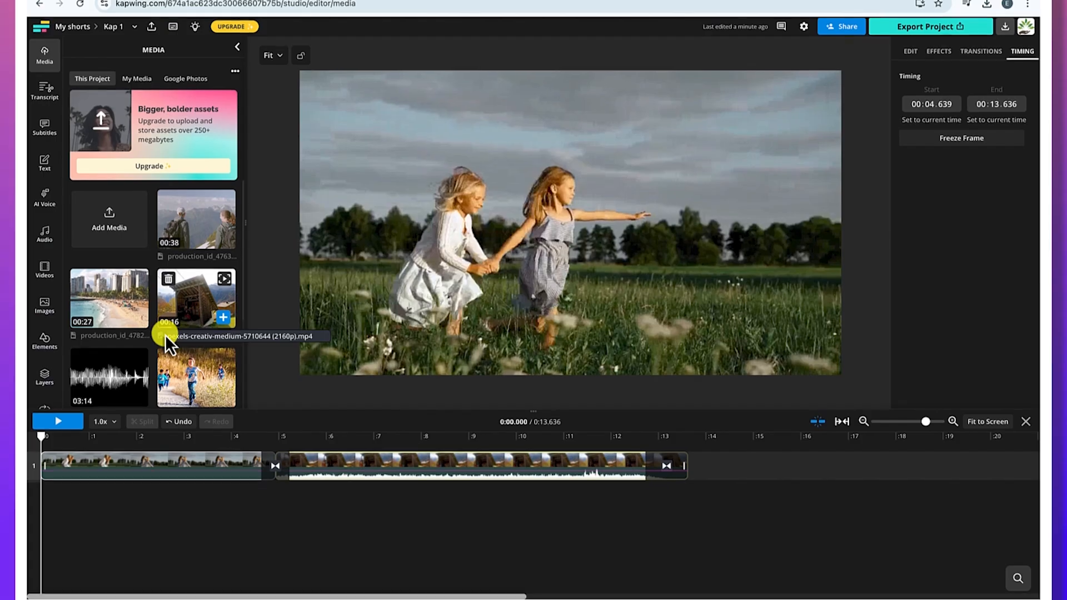
left_click(99, 380)
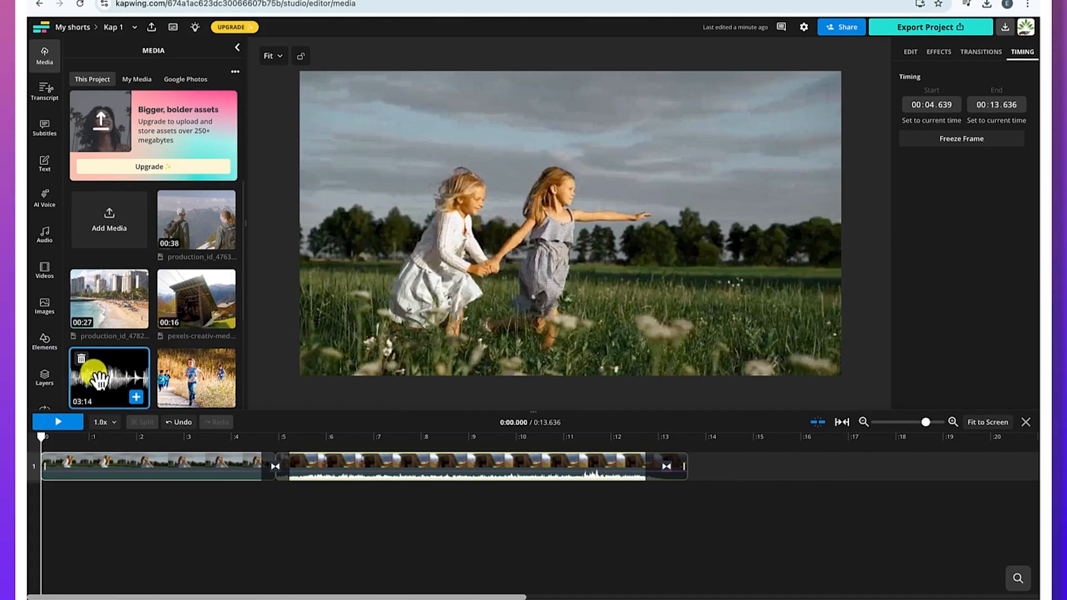
left_click(134, 401)
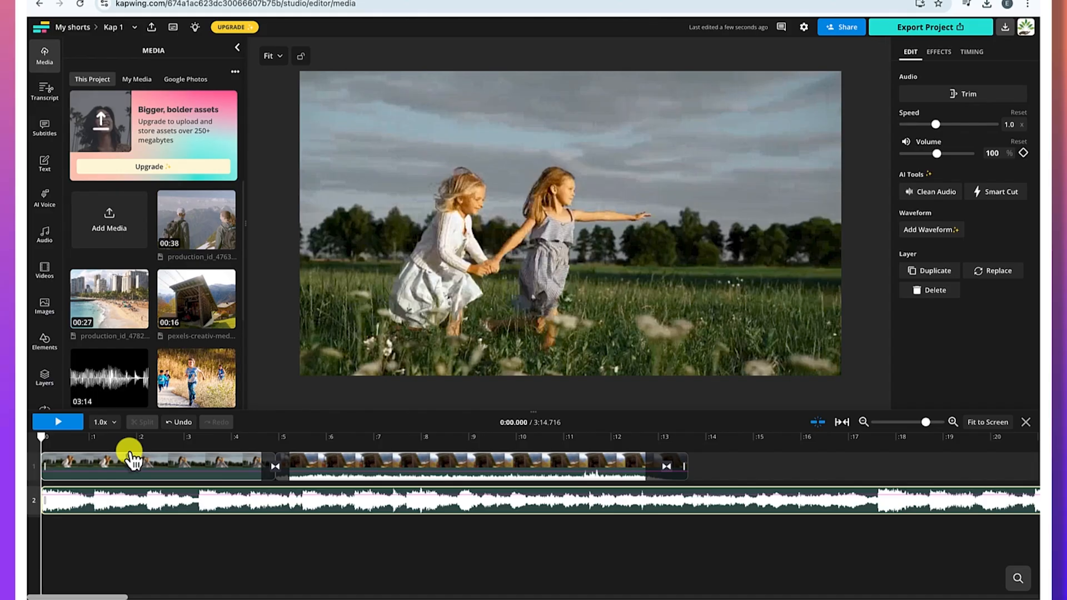
key("space")
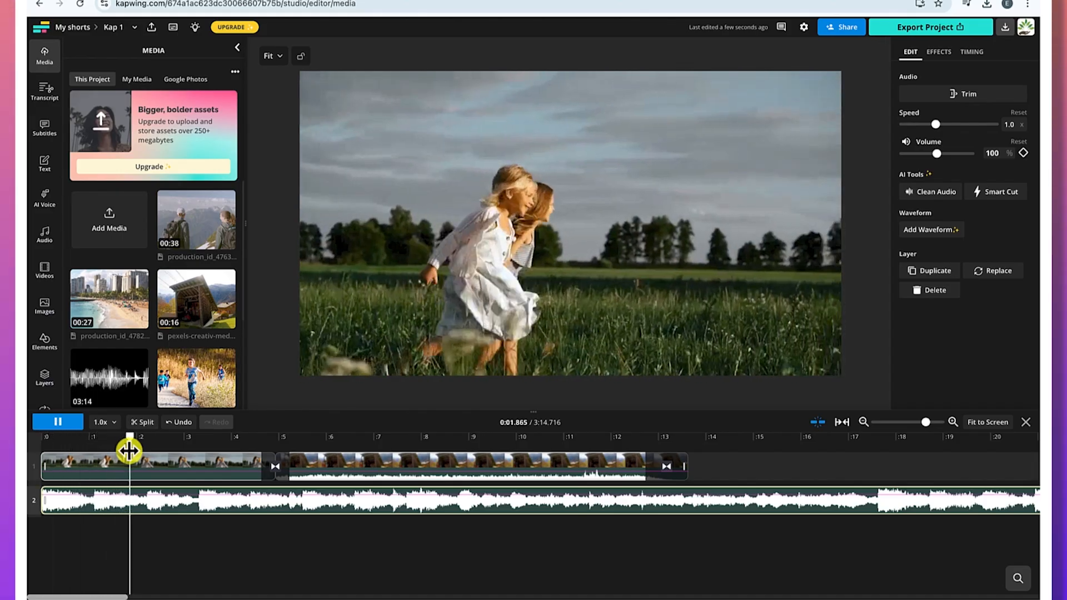
key("space")
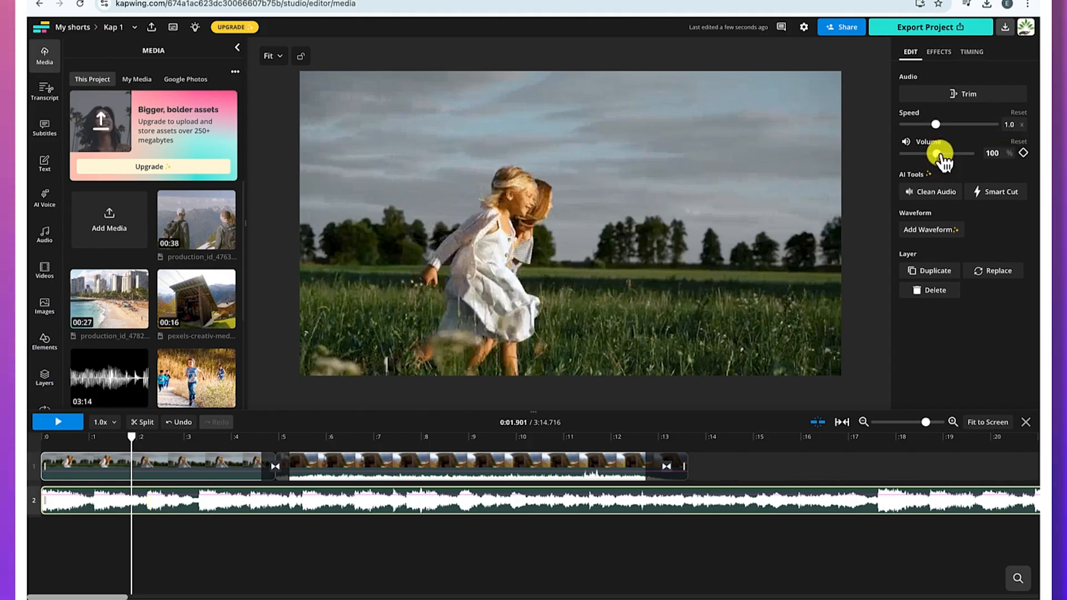
Step: Lower the audio layer's volume to 5% and preview the result
left_click_drag(941, 155, 903, 159)
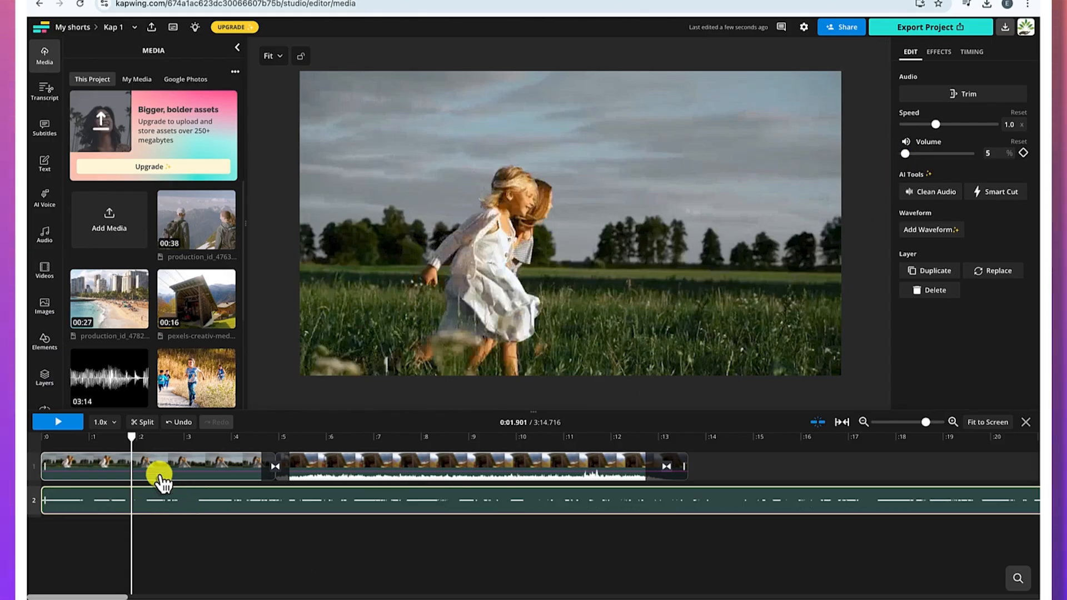
key("space")
key("space")
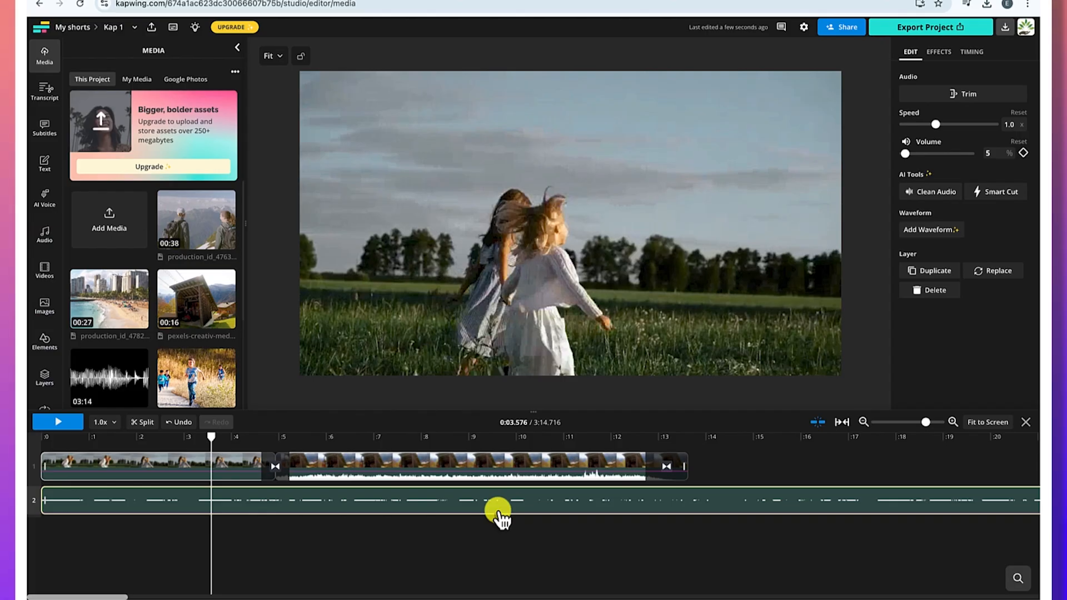
Step: Trim the audio layer so that it ends at 01:42.086
left_click(975, 94)
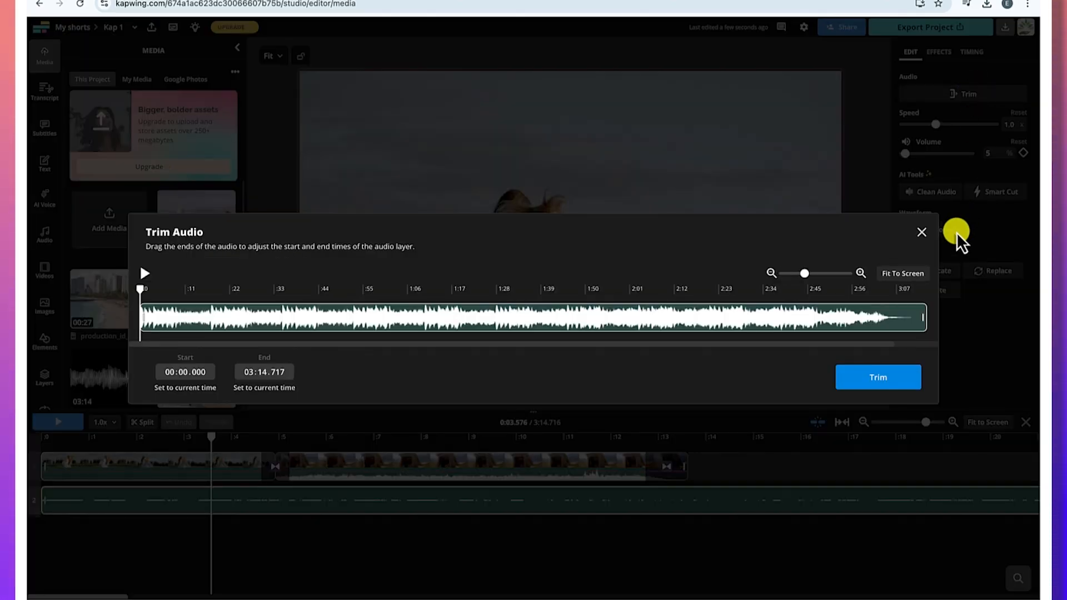
left_click_drag(923, 316, 553, 319)
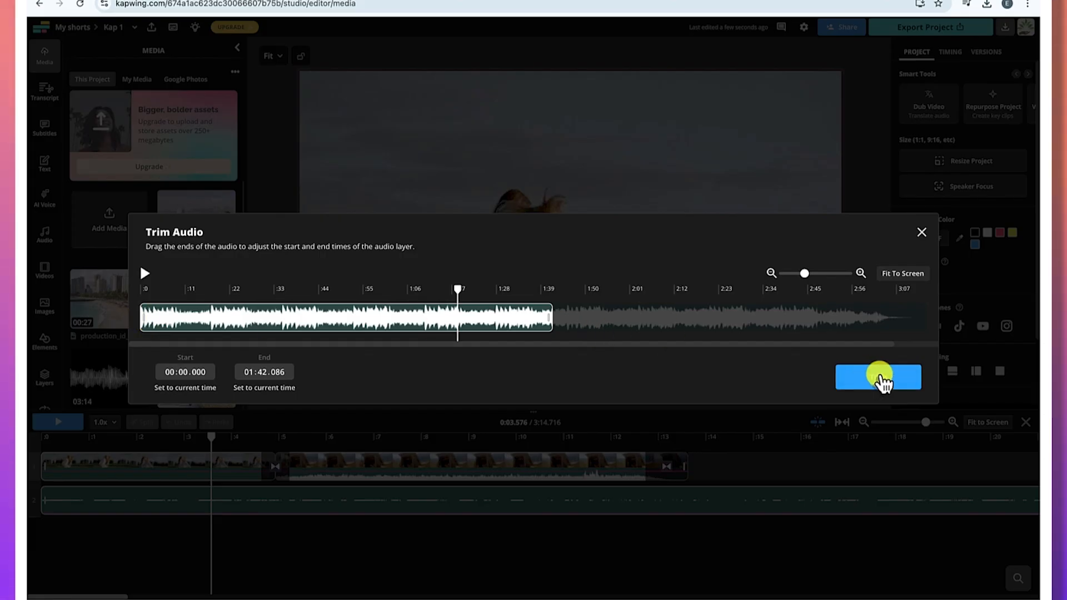
left_click(882, 377)
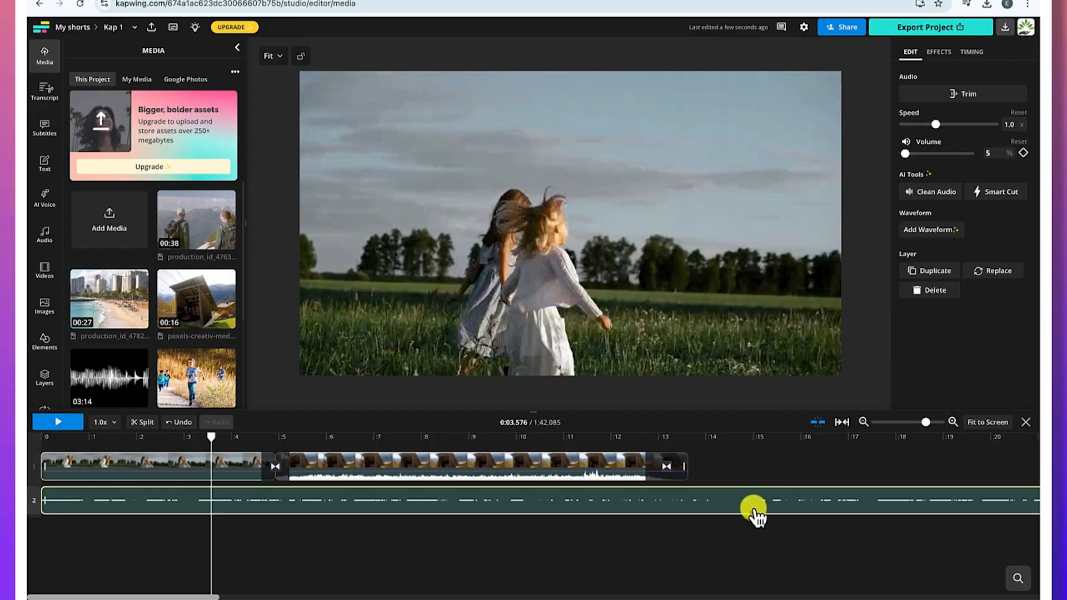
Step: Split the audio at 13.665 s, just past the end of the video clips, and delete the remainder
left_click(690, 436)
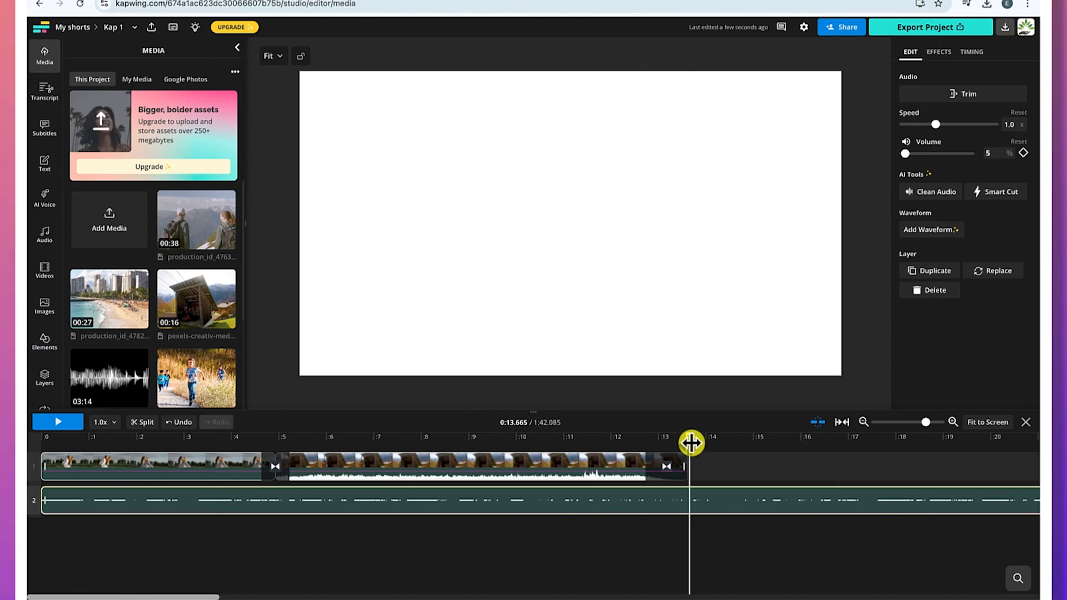
key("s")
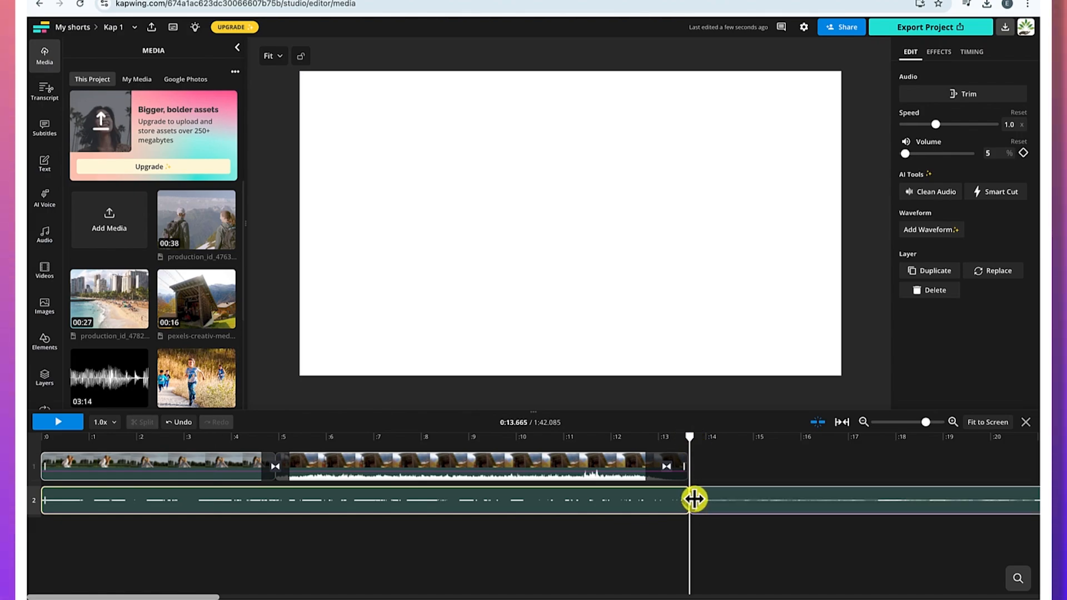
left_click(758, 512)
key("Delete")
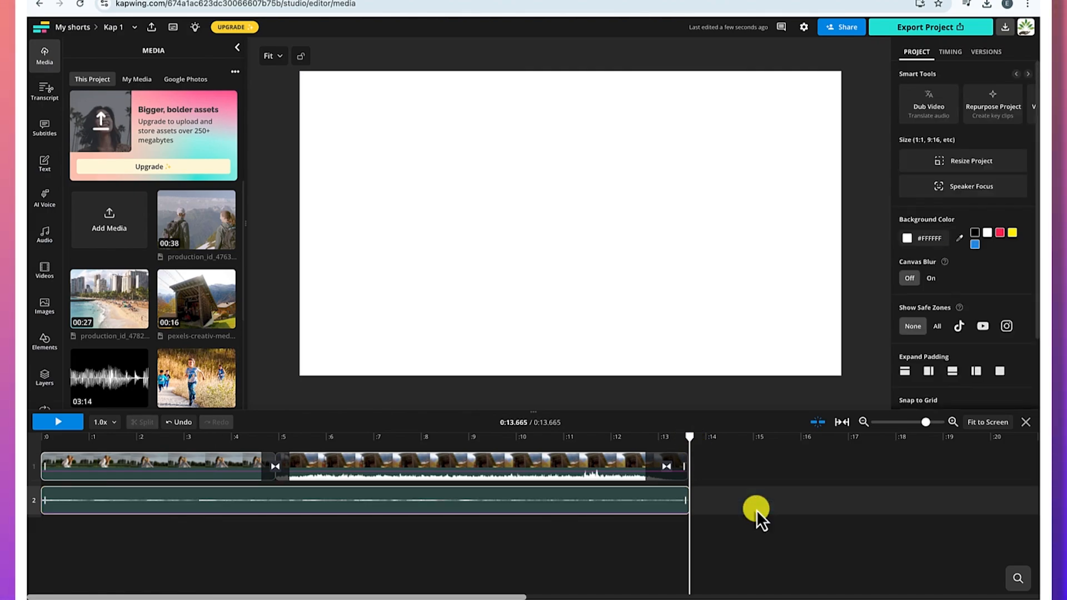
Step: Apply the Fade effect to the audio layer, try it on the outro, and set it to the intro
left_click(663, 504)
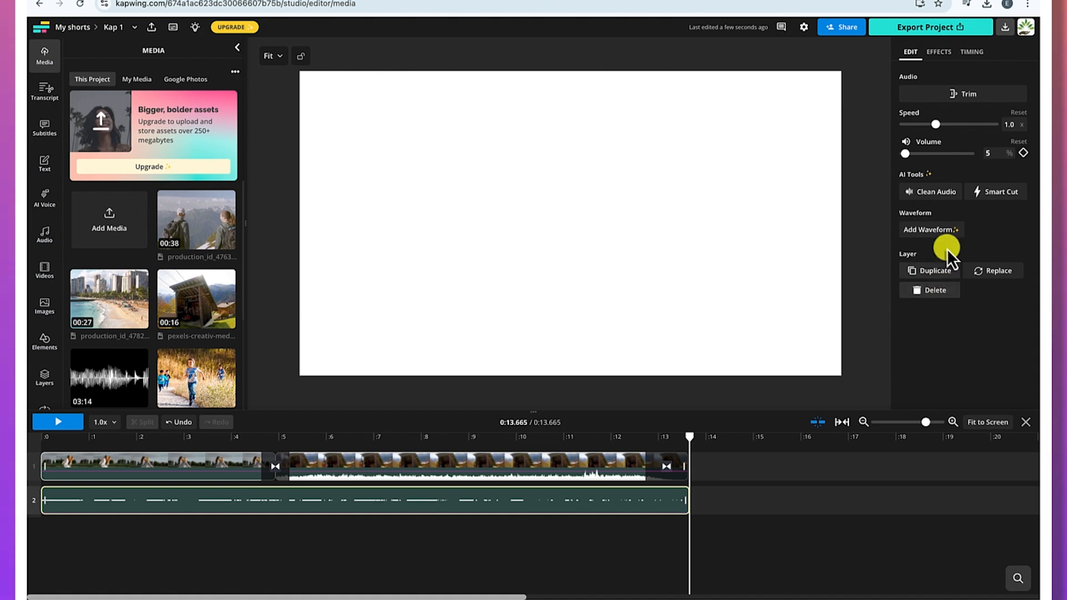
left_click(941, 53)
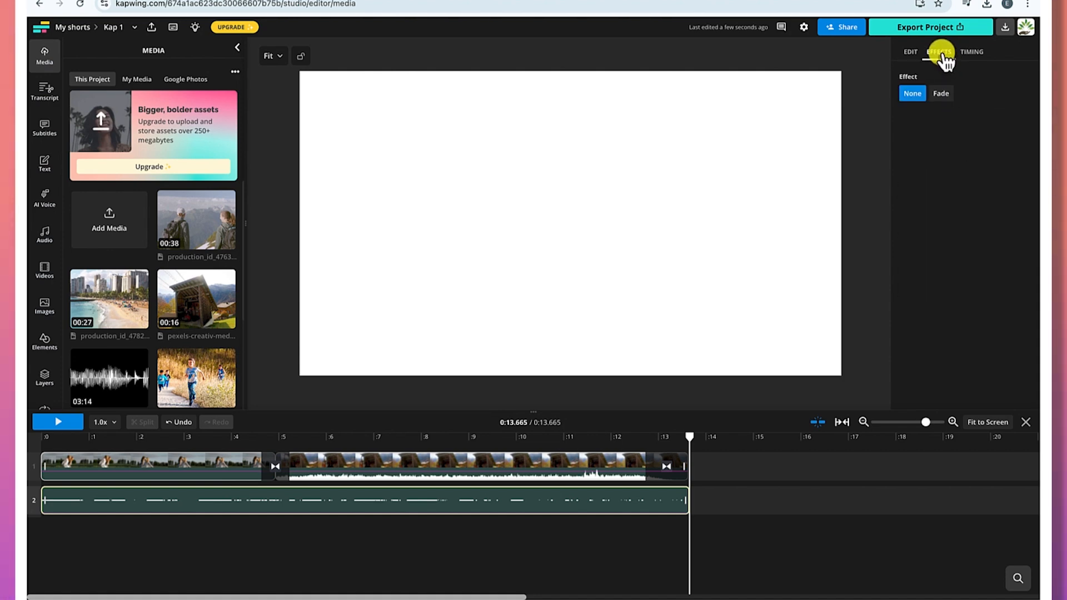
left_click(940, 95)
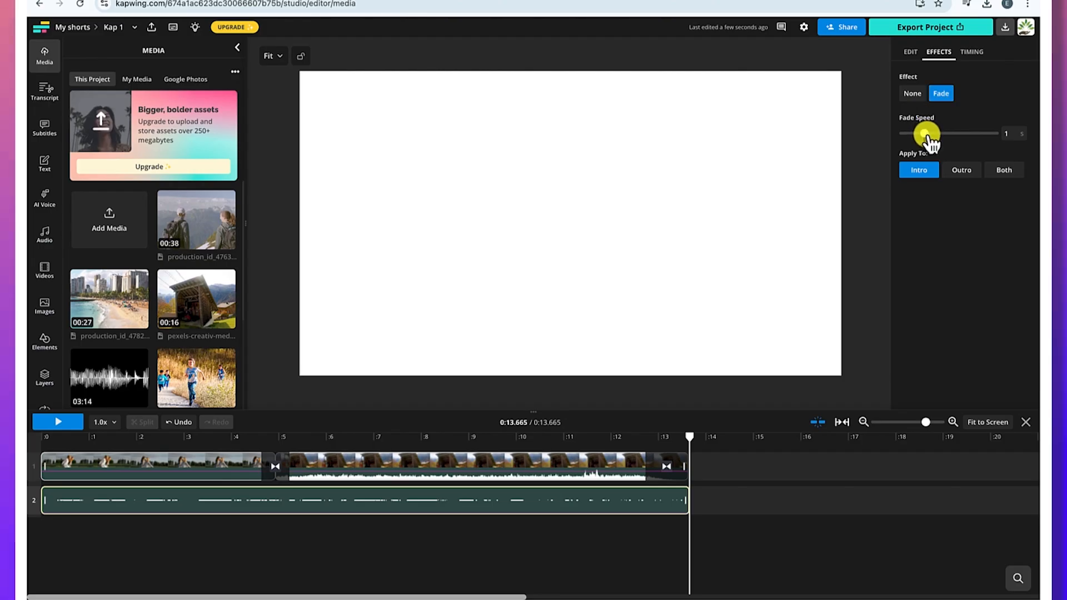
left_click(965, 170)
left_click(928, 172)
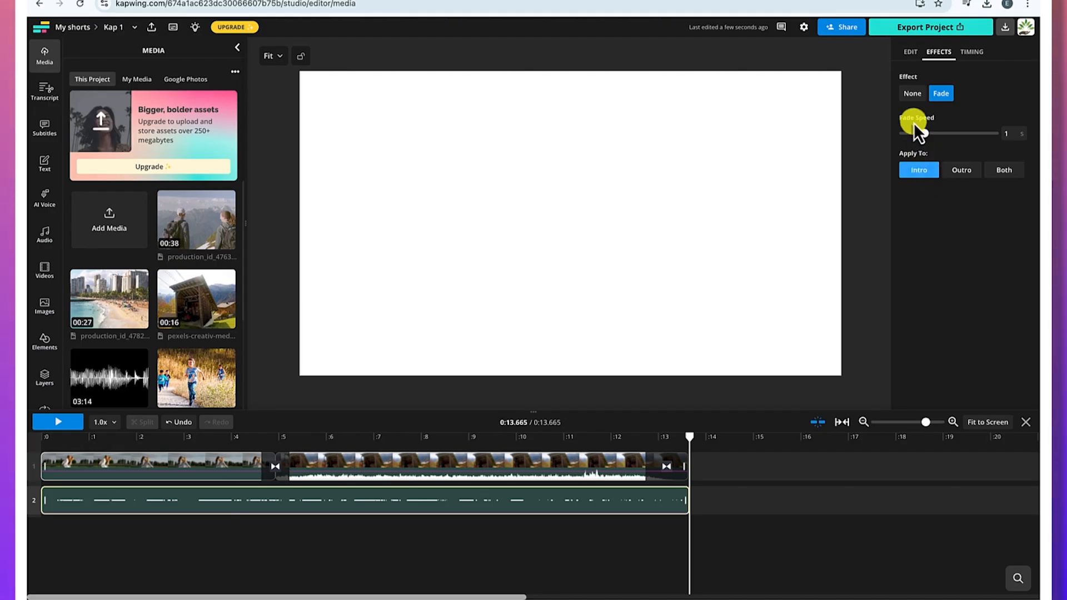
Step: Review the audio layer's timing and edit options, and compare them with the timing of the video clips
left_click(971, 53)
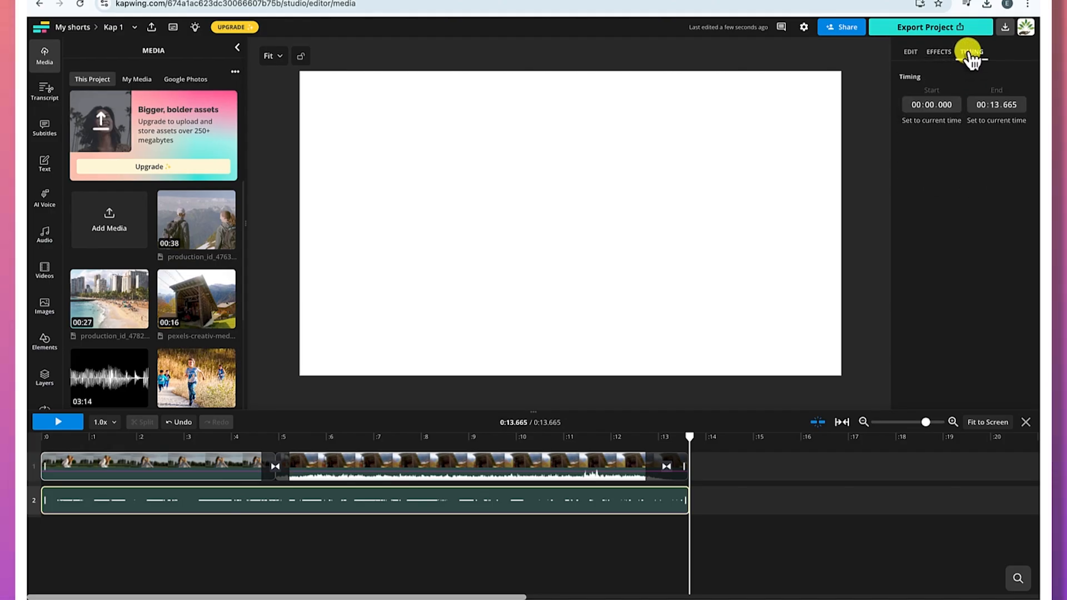
left_click(911, 52)
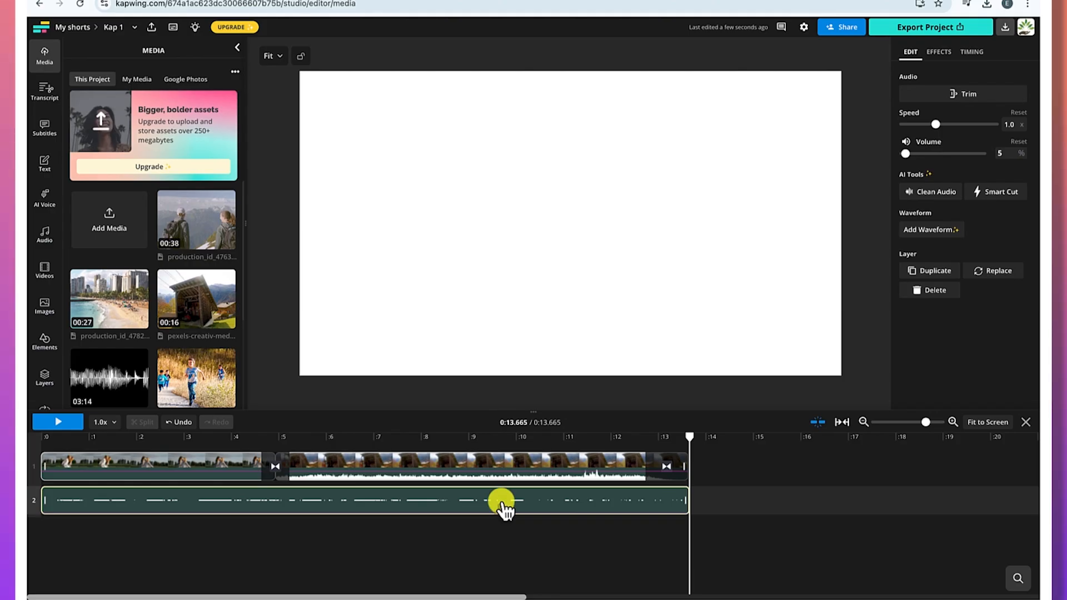
left_click(382, 470)
left_click(219, 476)
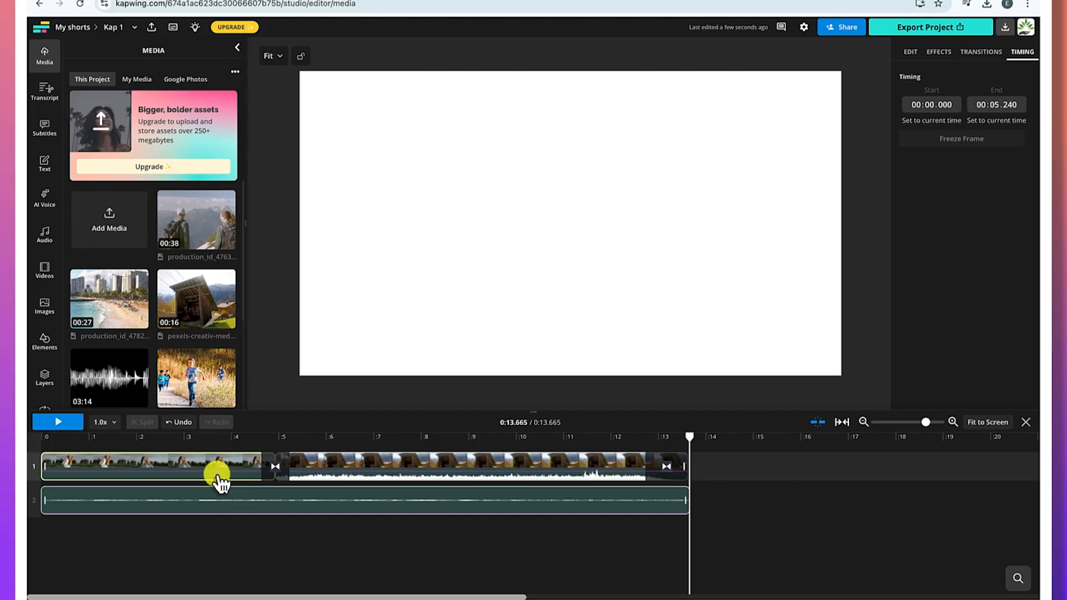
Step: Add the image of the running boys at 7.637 s on a new track and shorten it to start at 8.423 s
left_click_drag(688, 443, 404, 425)
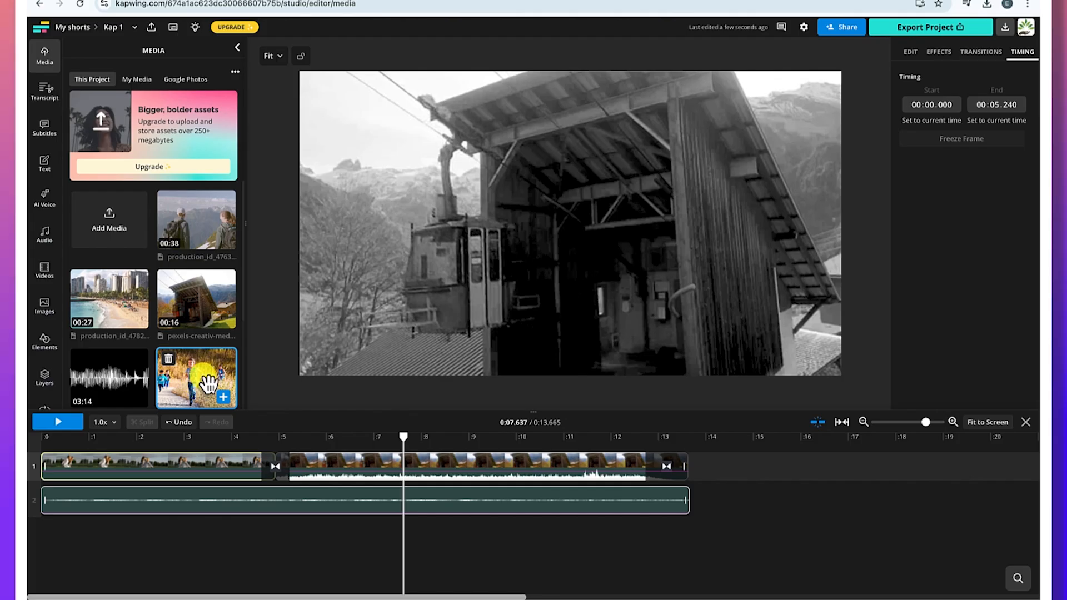
left_click_drag(210, 382, 237, 414)
mouse_move(217, 381)
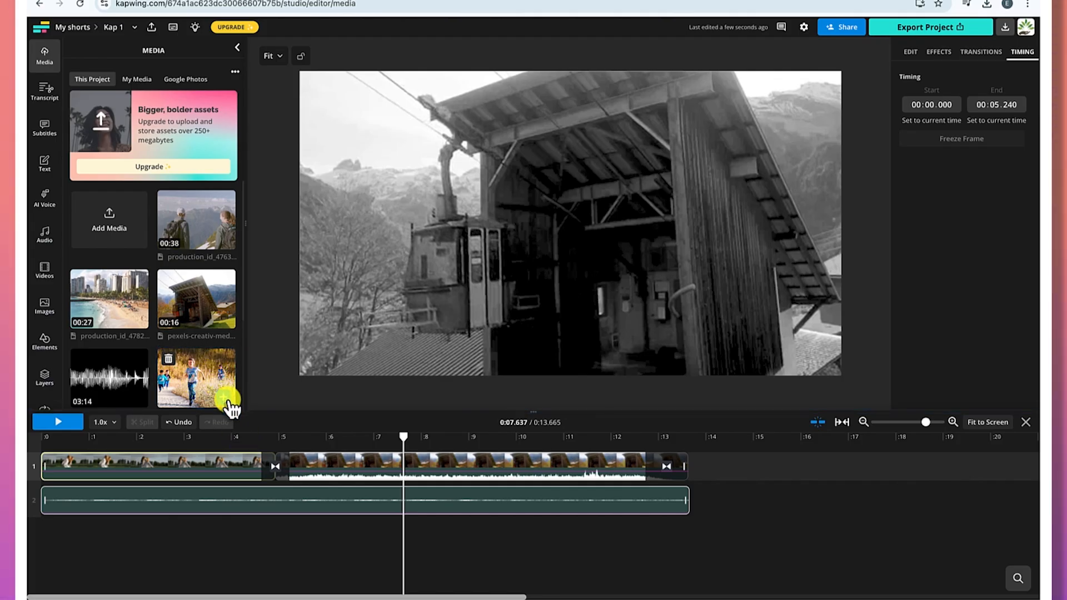
left_click(225, 399)
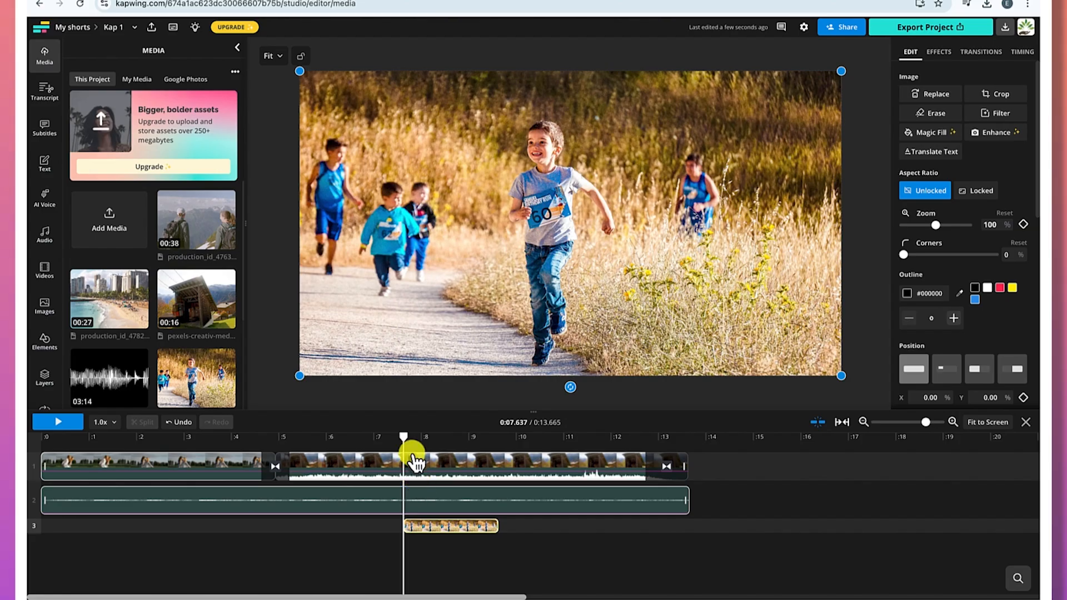
left_click_drag(405, 440, 330, 443)
left_click_drag(405, 525, 440, 514)
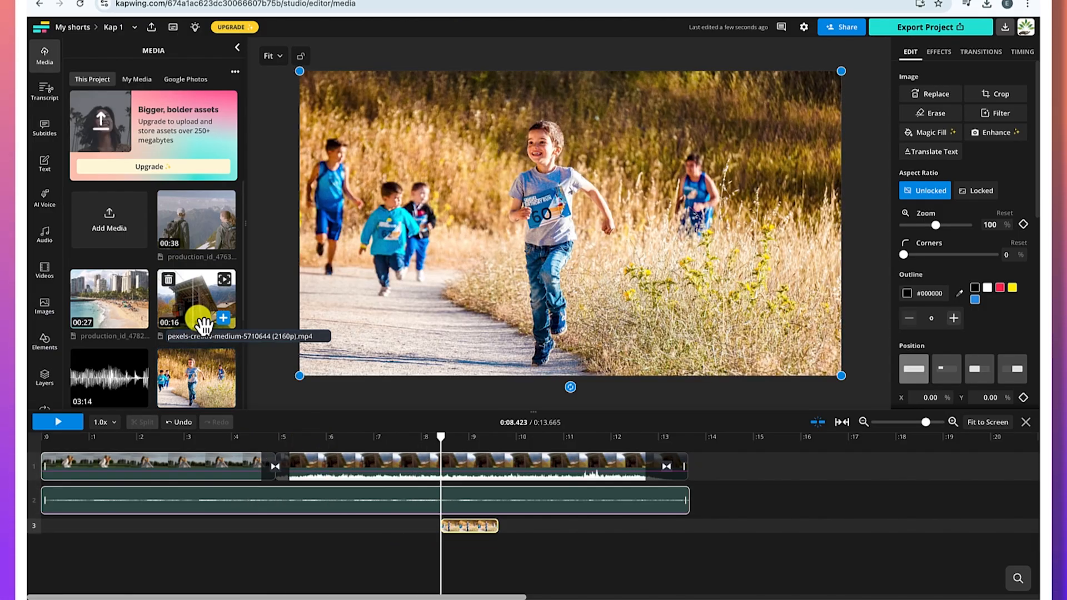
Step: Add the 00:38 hikers video at 8.423 s, split it at 10.711 s, and delete the part after the split
left_click(207, 244)
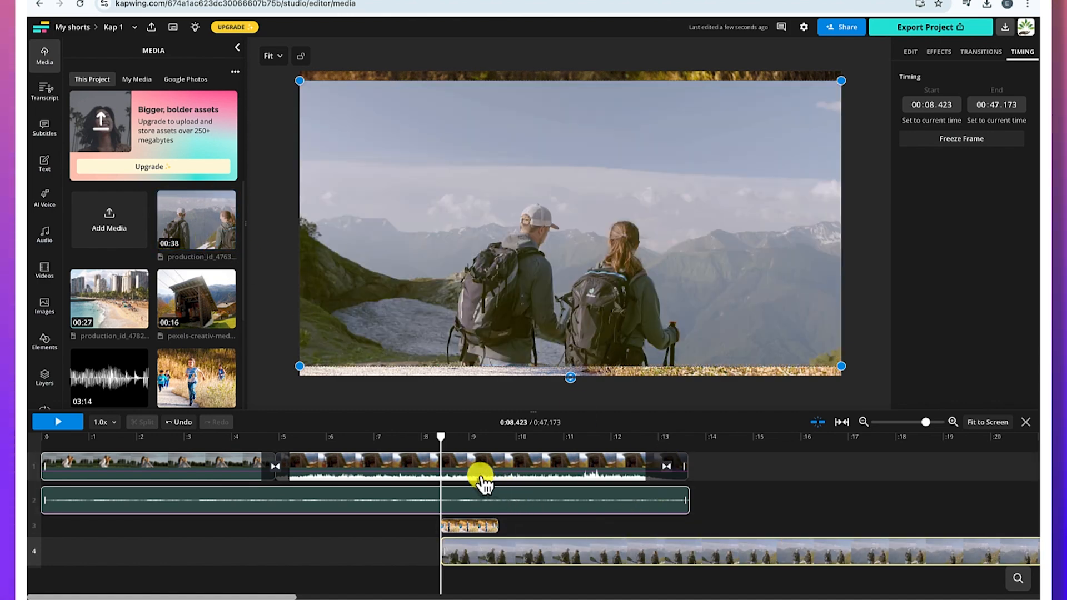
left_click_drag(437, 444, 549, 445)
key("s")
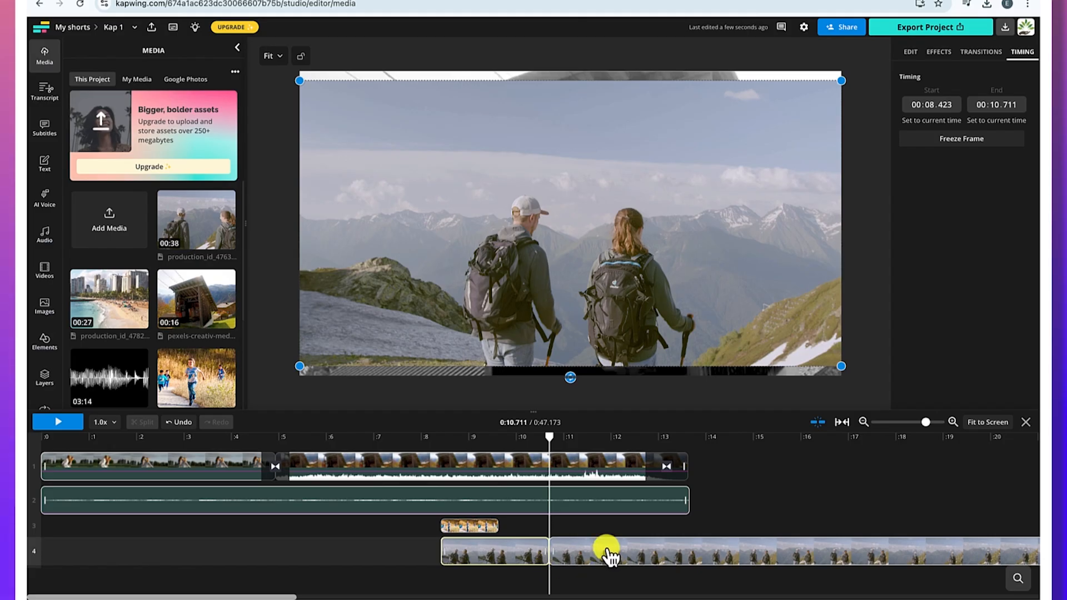
left_click(601, 552)
key("Delete")
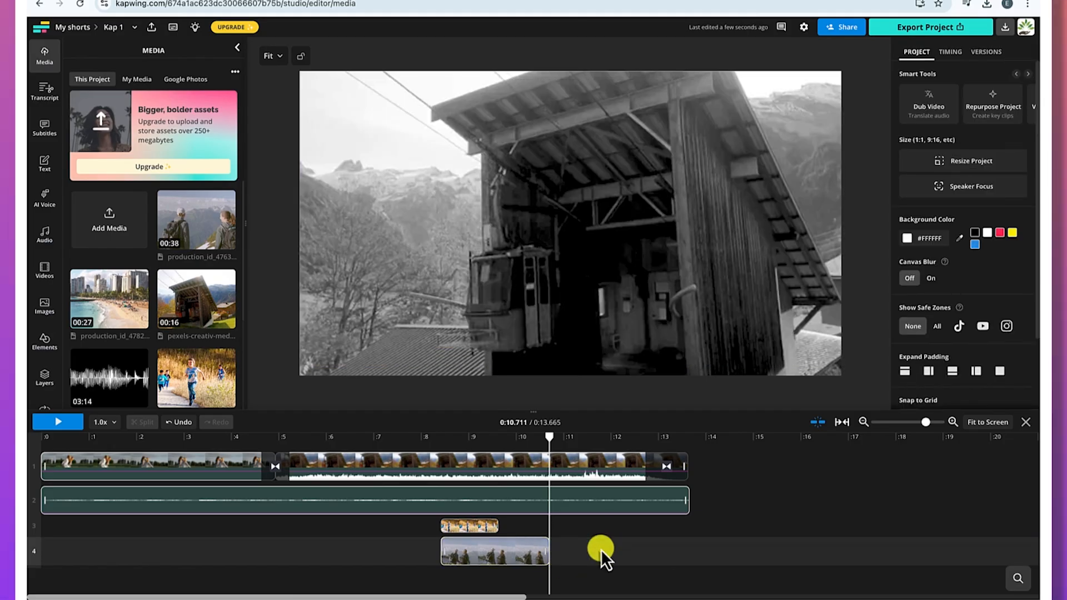
Step: Move the hikers clip directly before the running-boys image on the same track, starting at 6.135 s, and preview the sequence
left_click_drag(508, 546, 385, 548)
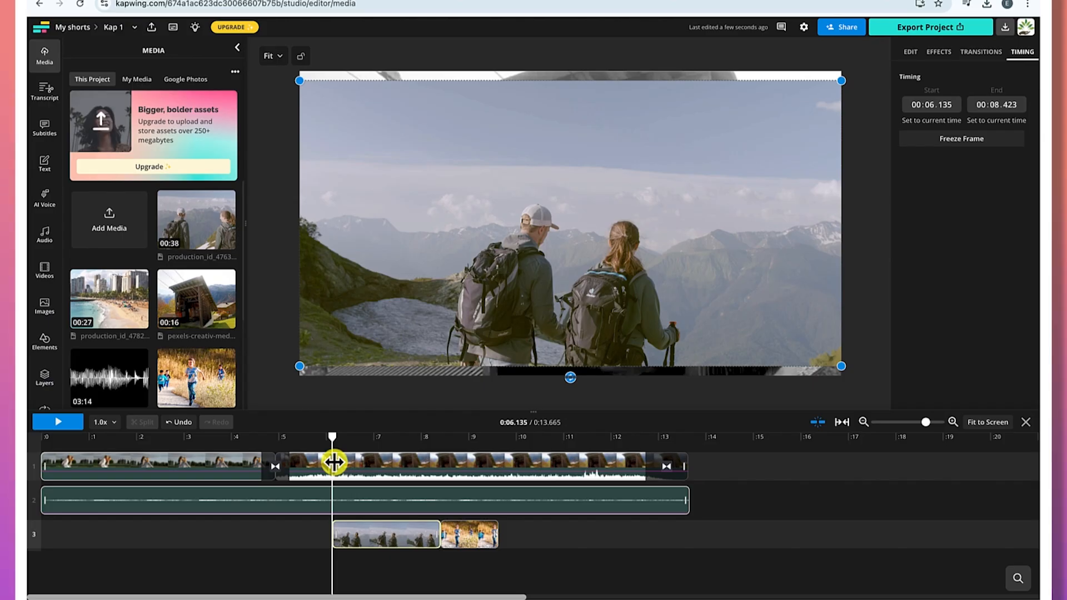
key("space")
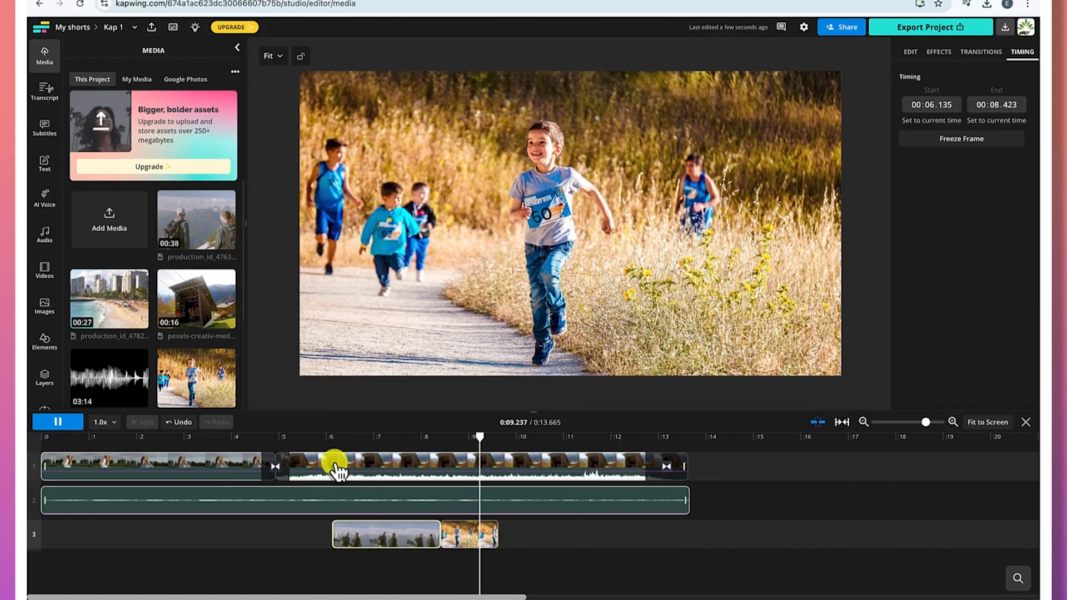
key("space")
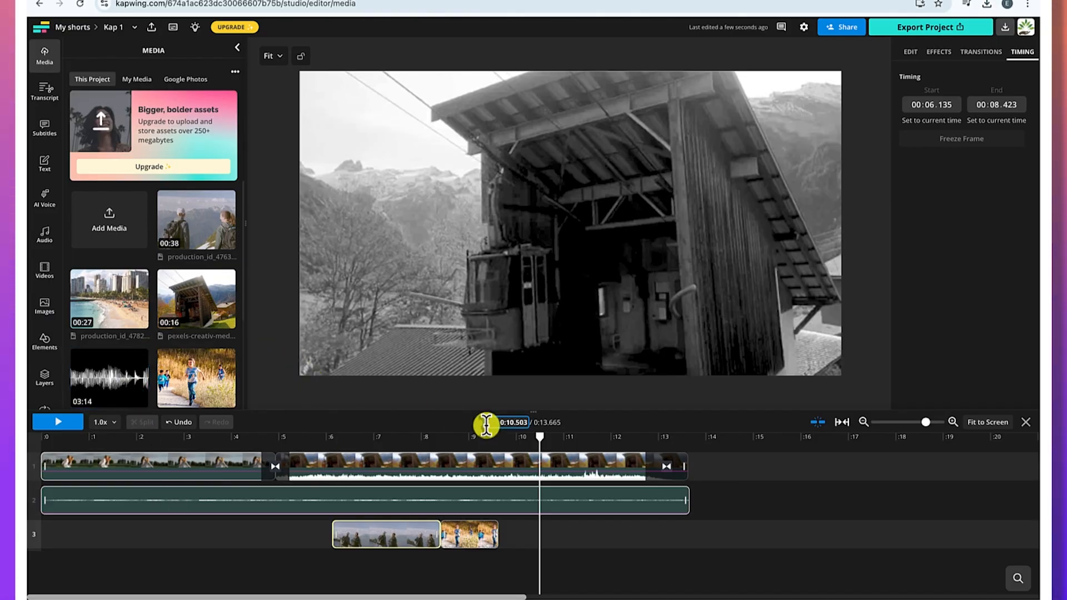
Step: Add a text layer in the Prime style at 7.756 s, choosing it from the full list of text styles
left_click_drag(540, 435, 408, 431)
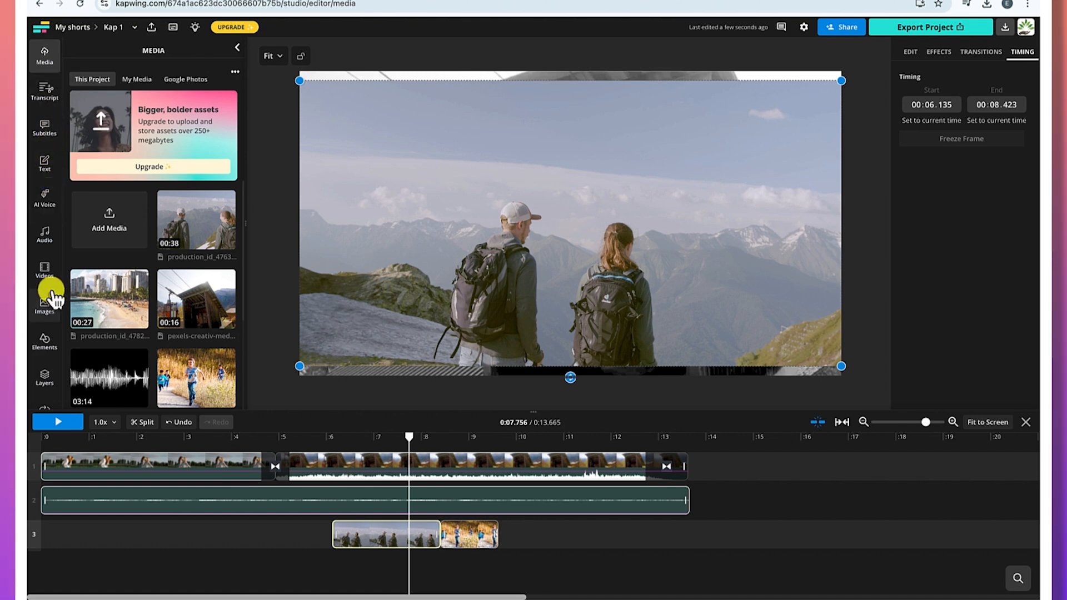
left_click(43, 167)
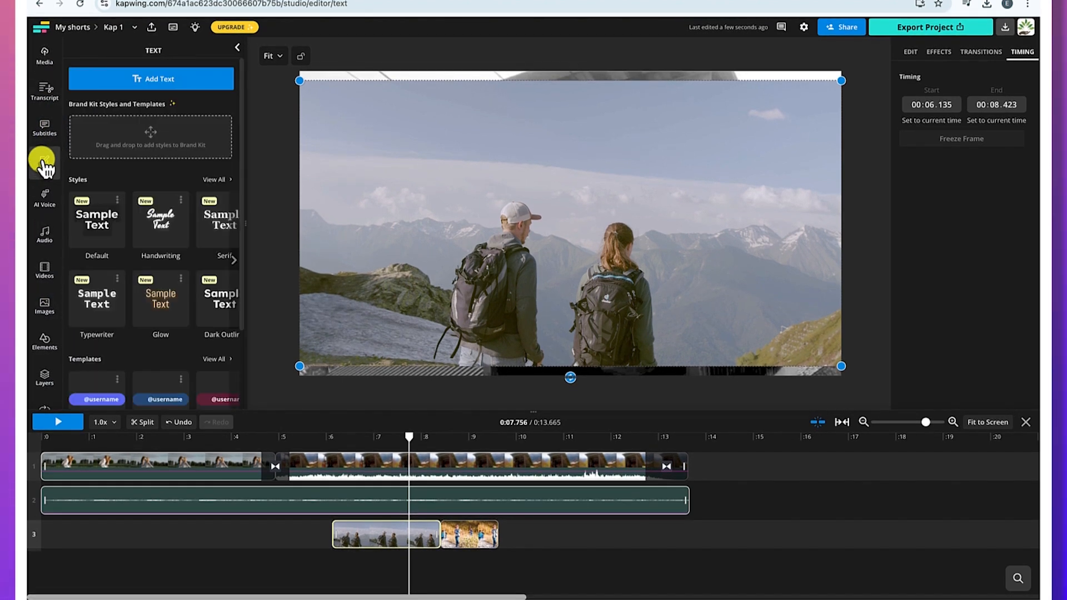
scroll(145, 277, "down", 3)
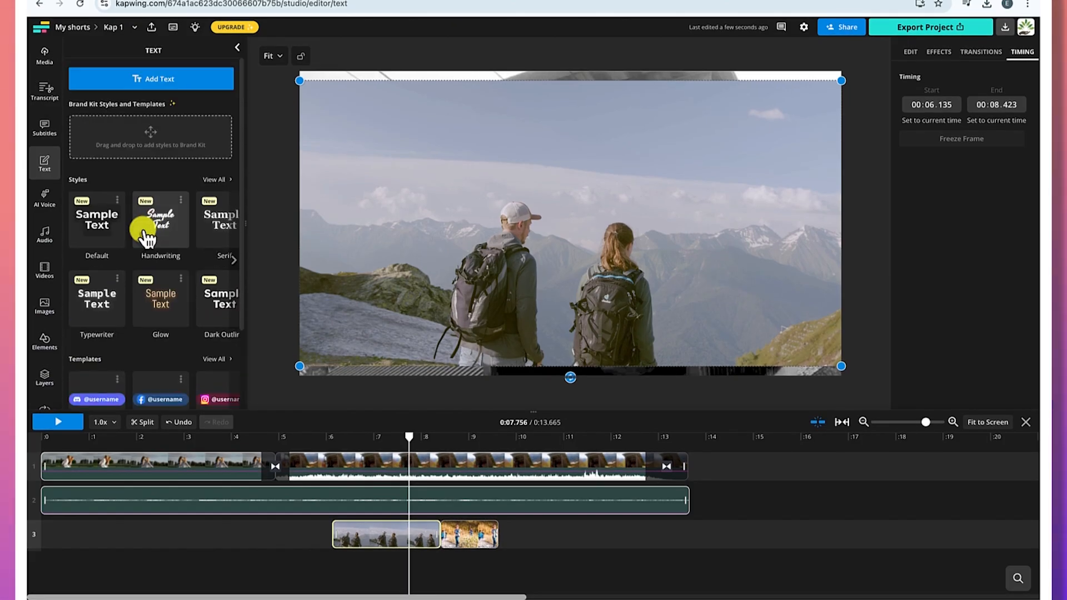
scroll(148, 289, "up", 3)
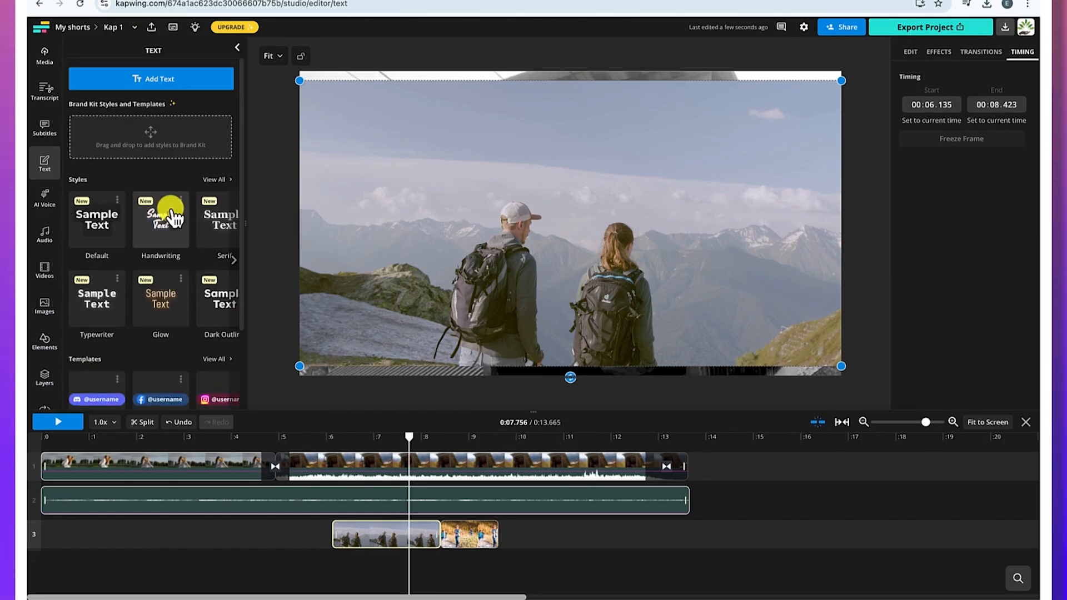
left_click(216, 181)
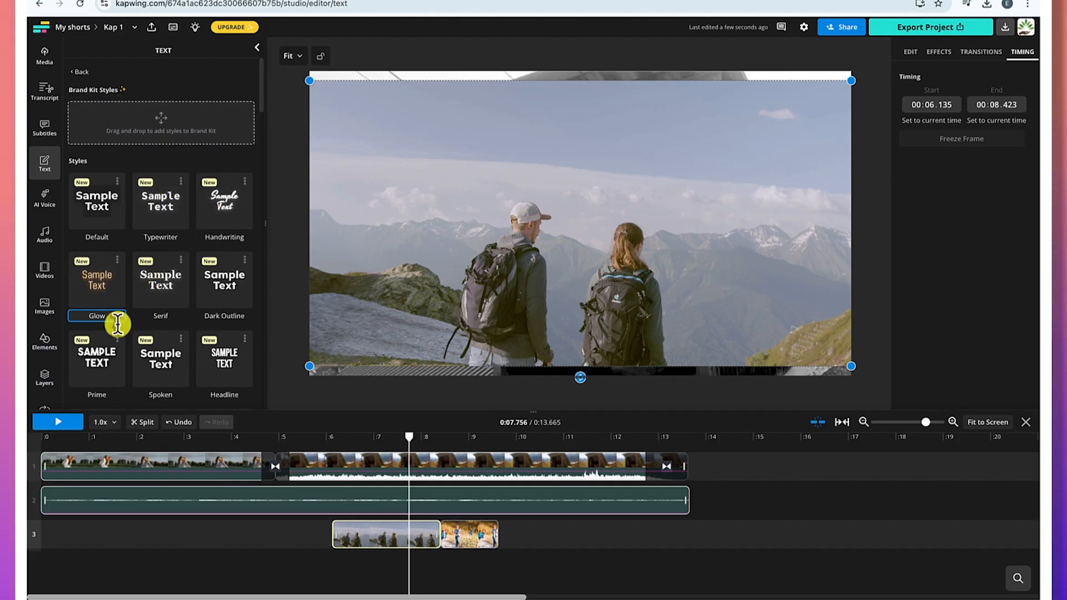
left_click(100, 366)
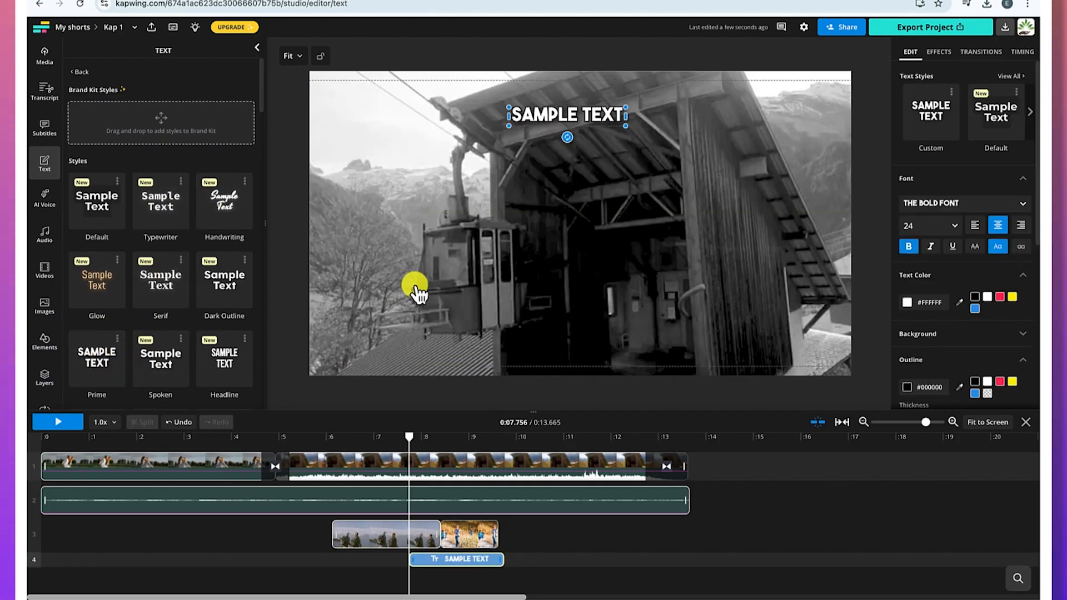
Step: Replace the sample text with "HELLO AND WELCOME TO MY CHANNEL"
double_click(581, 117)
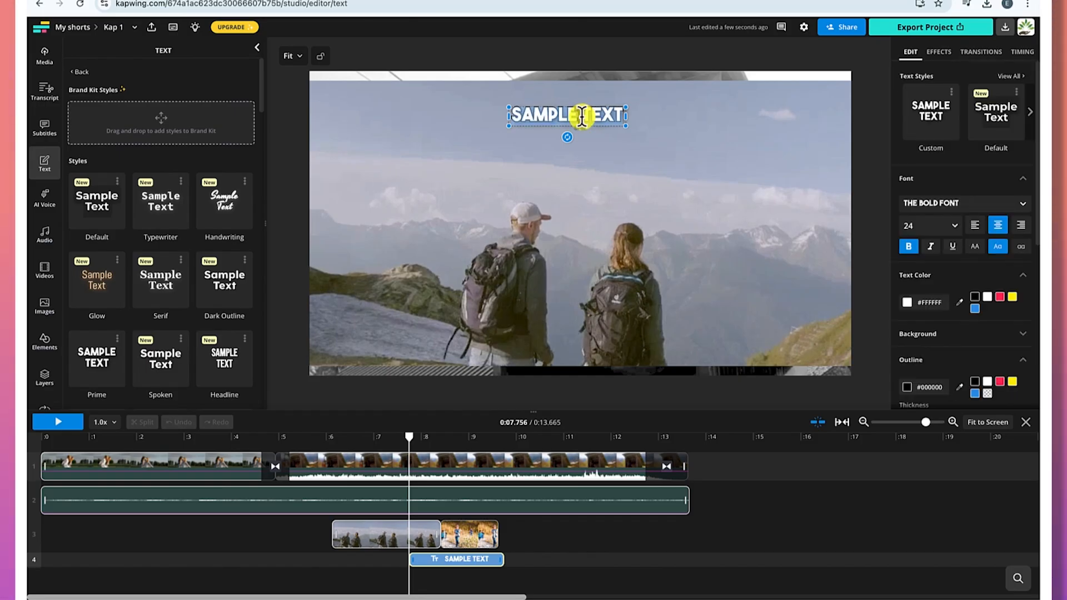
type("HEL")
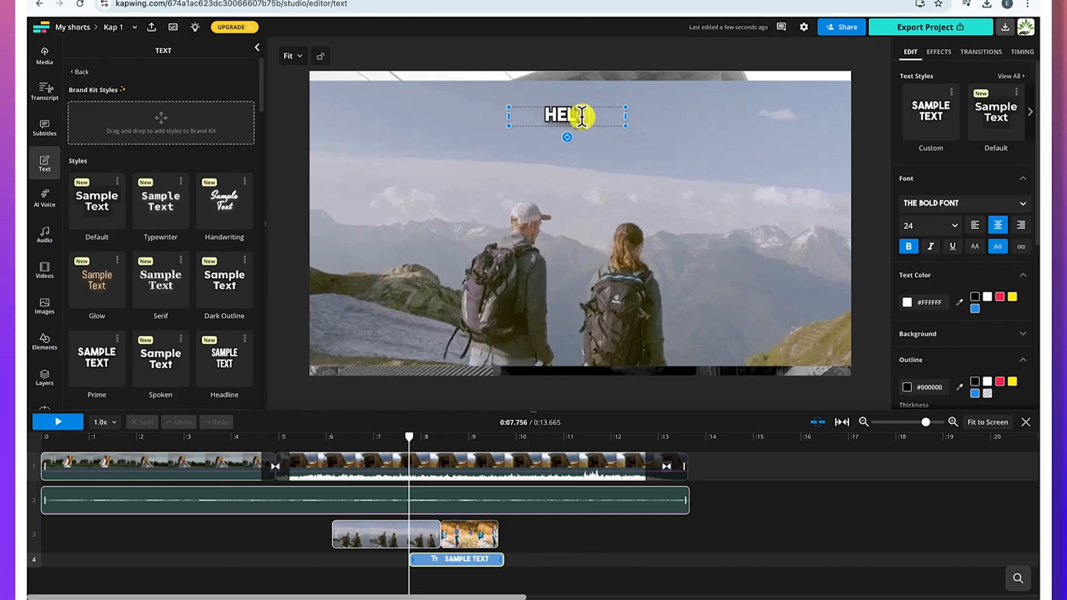
type("LO AND W")
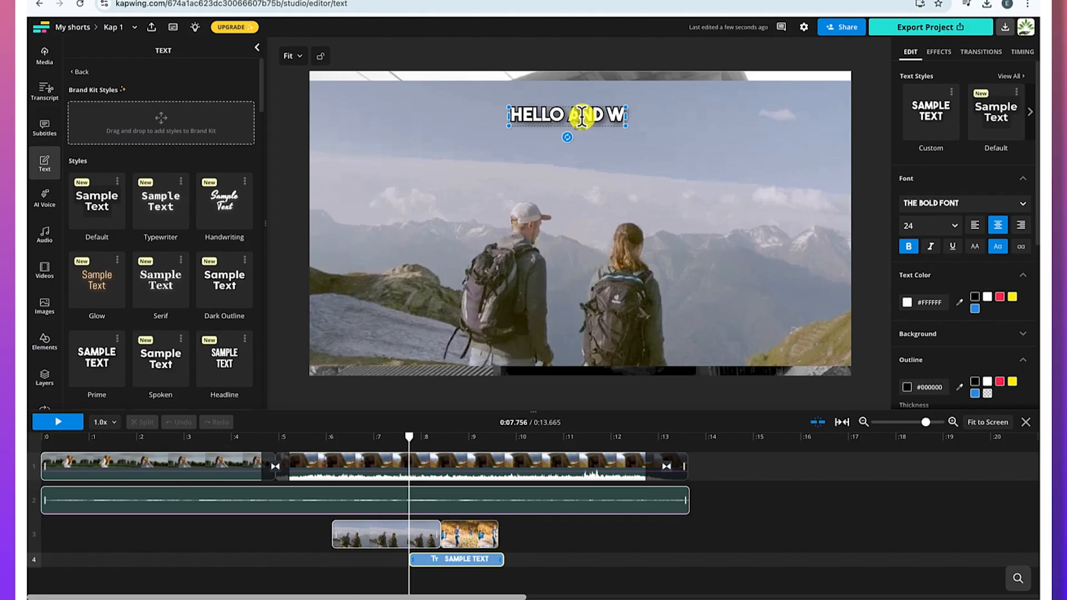
type("ELCOME TO ")
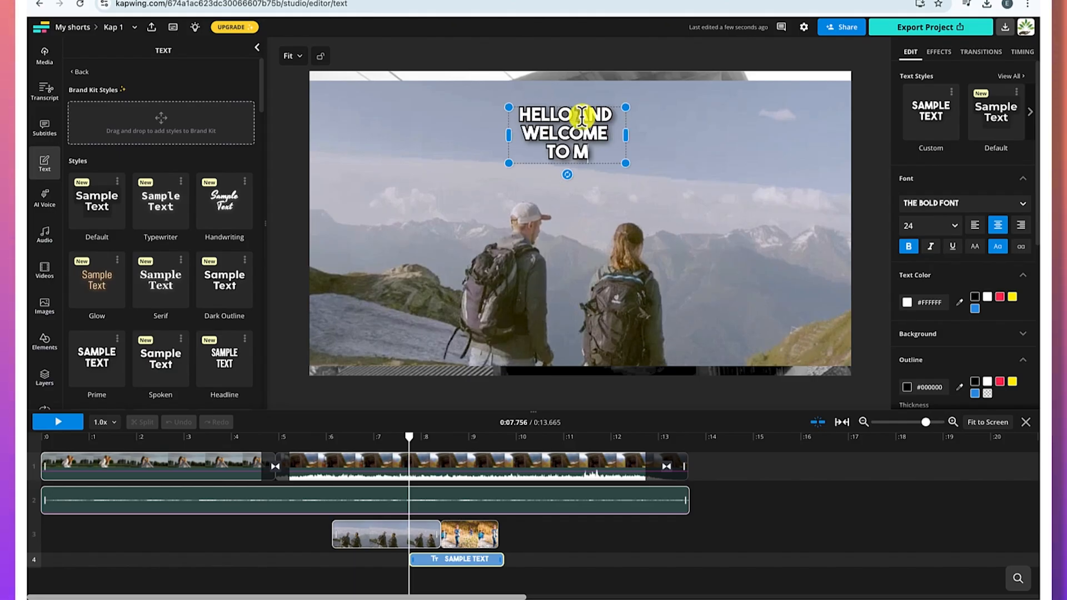
type("MY CHANNEL")
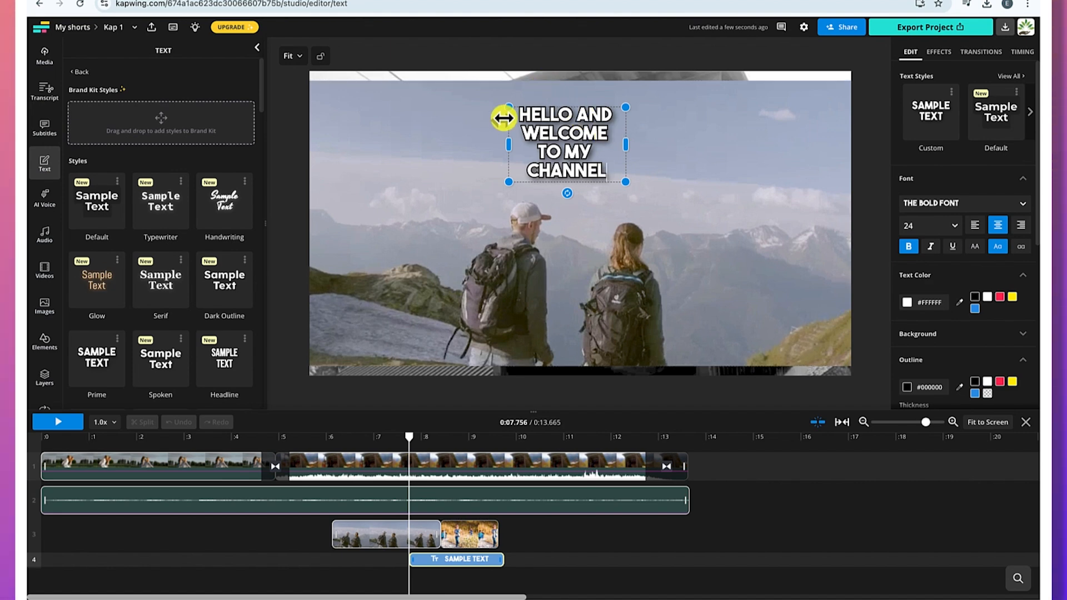
Step: Widen and enlarge the title to two lines at font size 40, and place it near the upper edge of the frame
left_click_drag(505, 146, 417, 147)
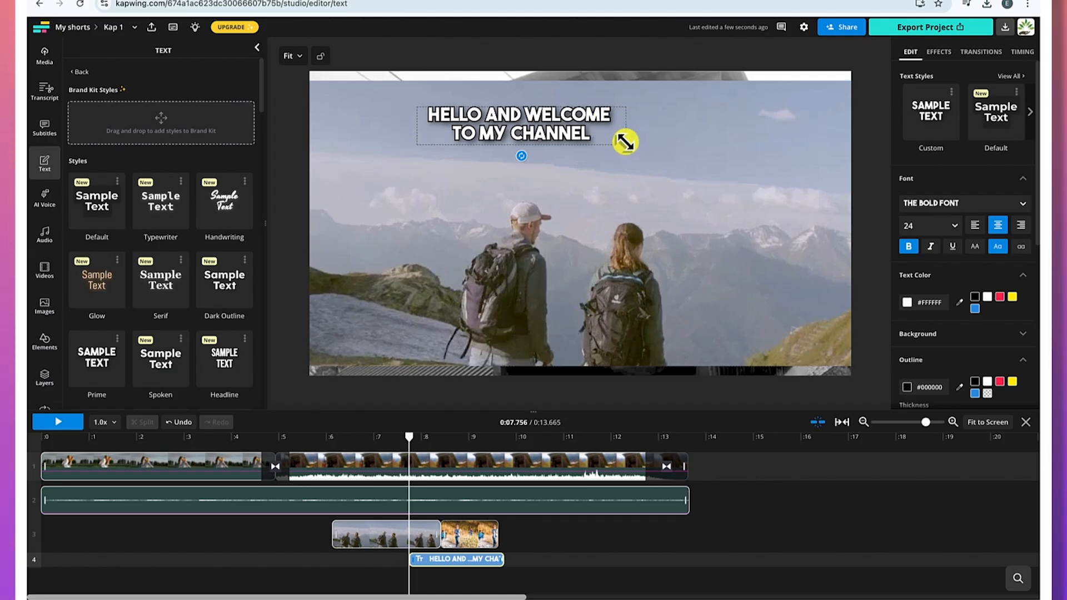
left_click_drag(625, 143, 761, 215)
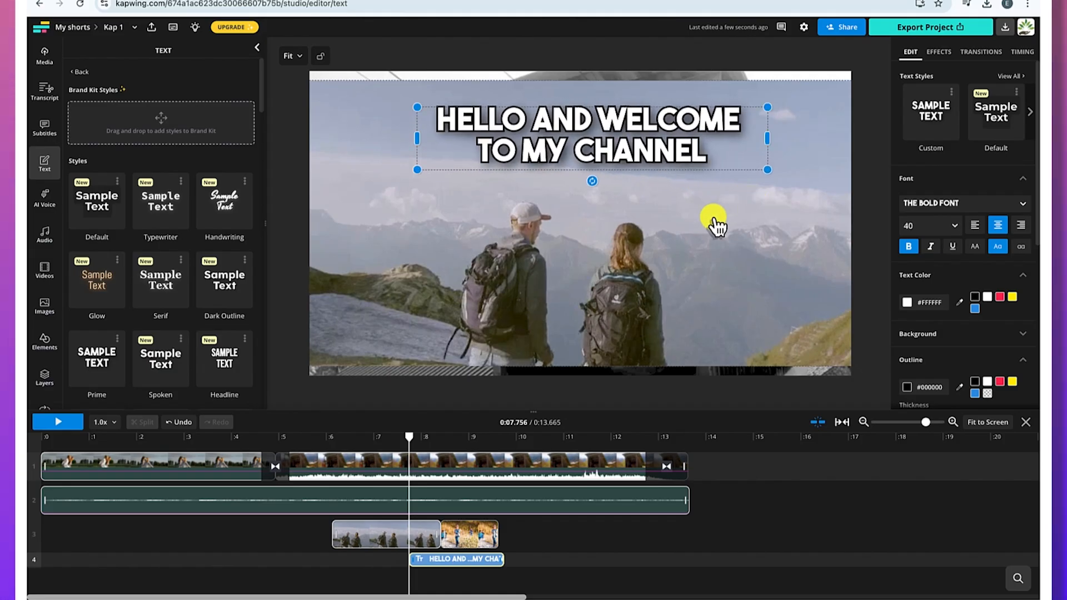
left_click_drag(621, 162, 595, 340)
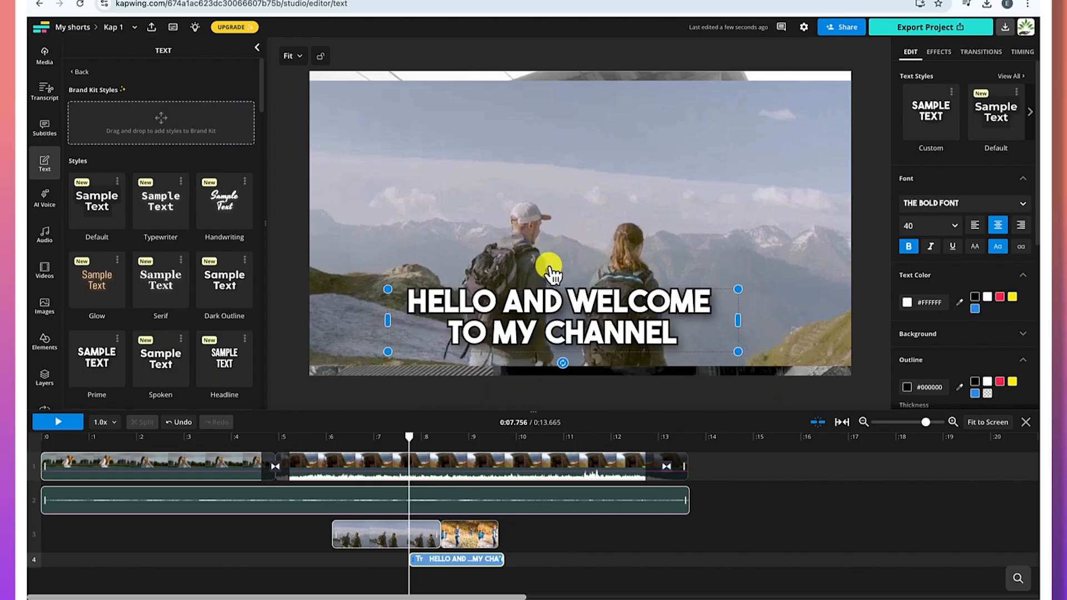
left_click_drag(553, 274, 610, 172)
Step: Move the title to 0 s on the hikers clip's track, shift all other layers together to begin at 2 s, and preview the opening
left_click(449, 560)
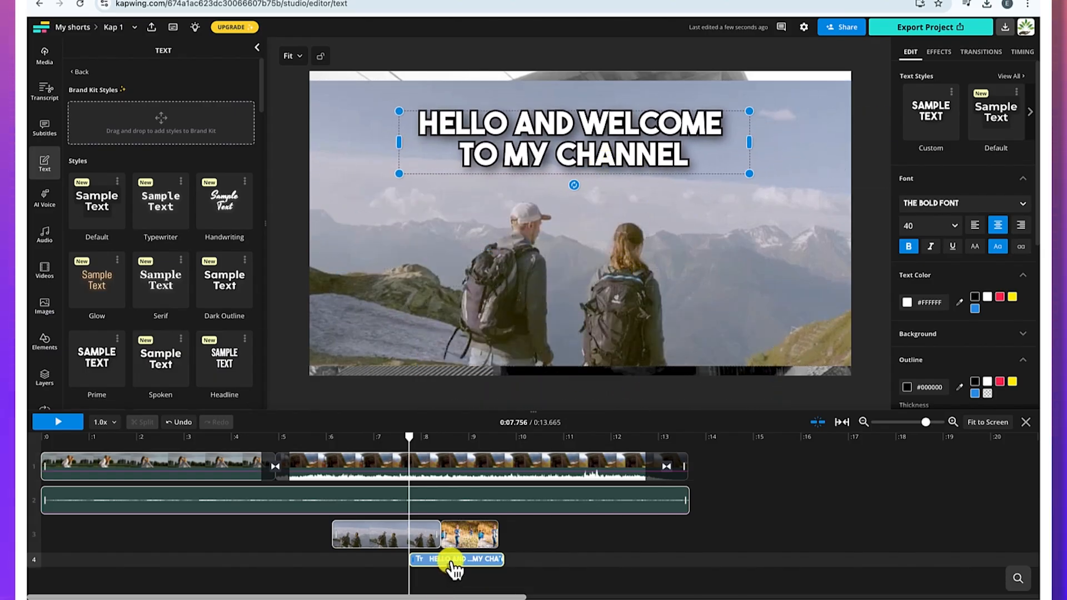
left_click_drag(454, 567, 239, 555)
left_click_drag(412, 537, 82, 532)
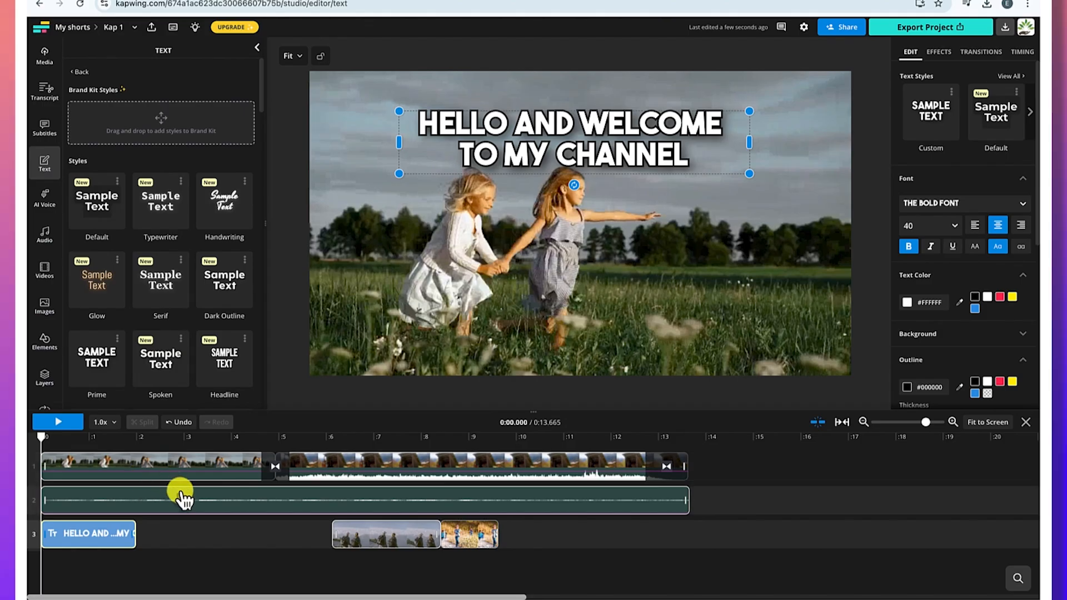
left_click_drag(689, 547, 317, 469)
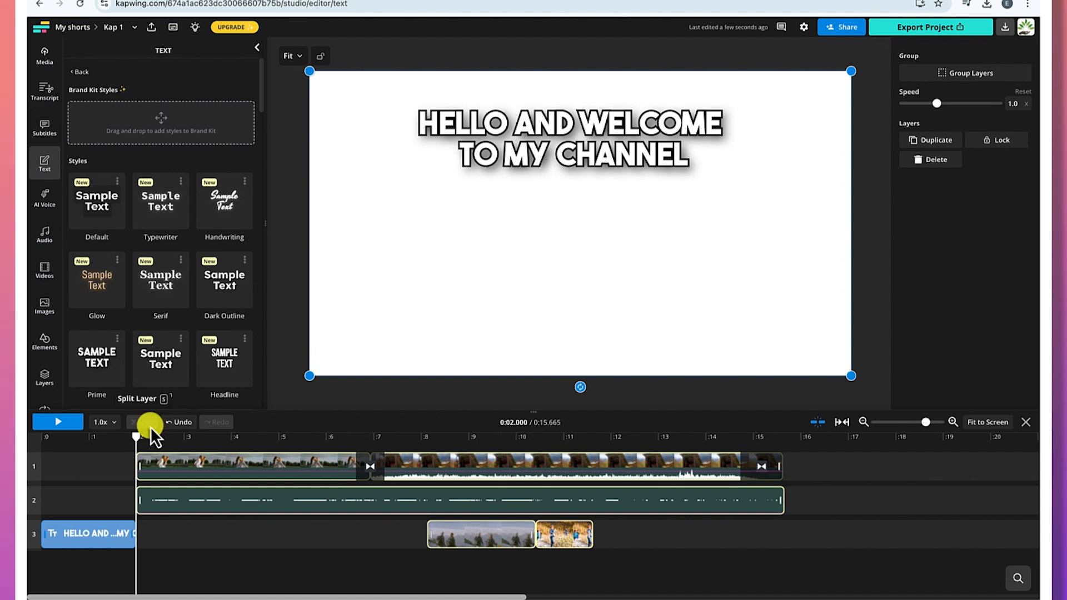
left_click_drag(137, 436, 37, 436)
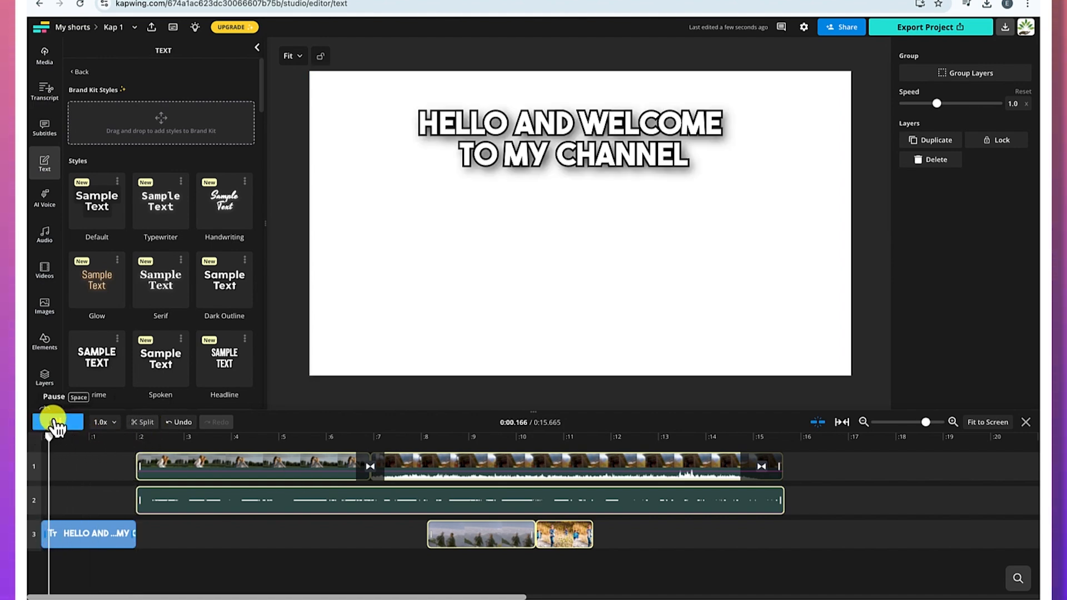
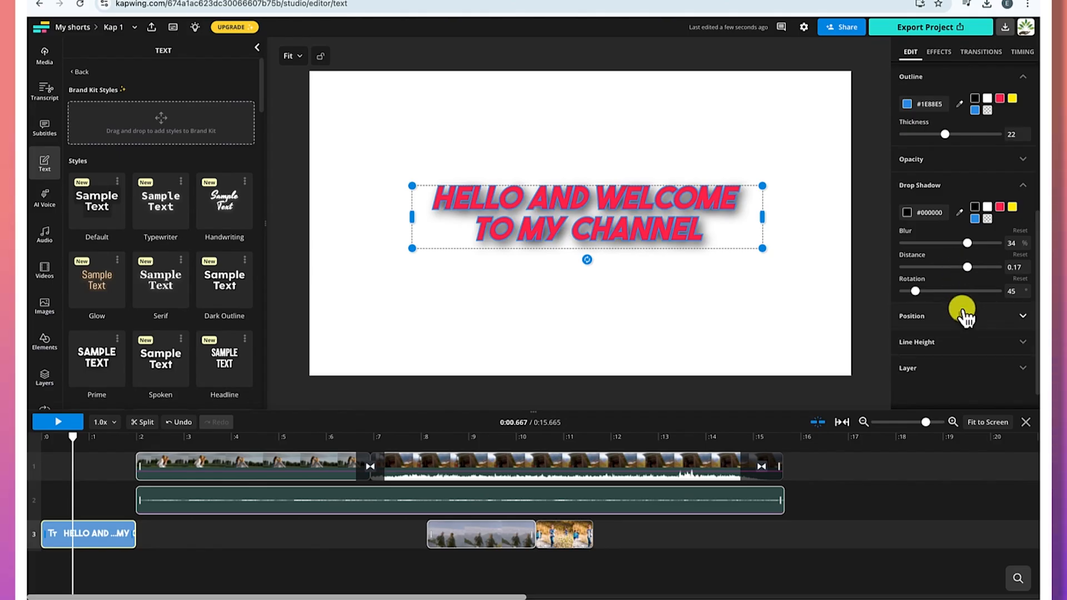
Step: Review the title's position, line height and layer options
scroll(965, 314, "down", 1)
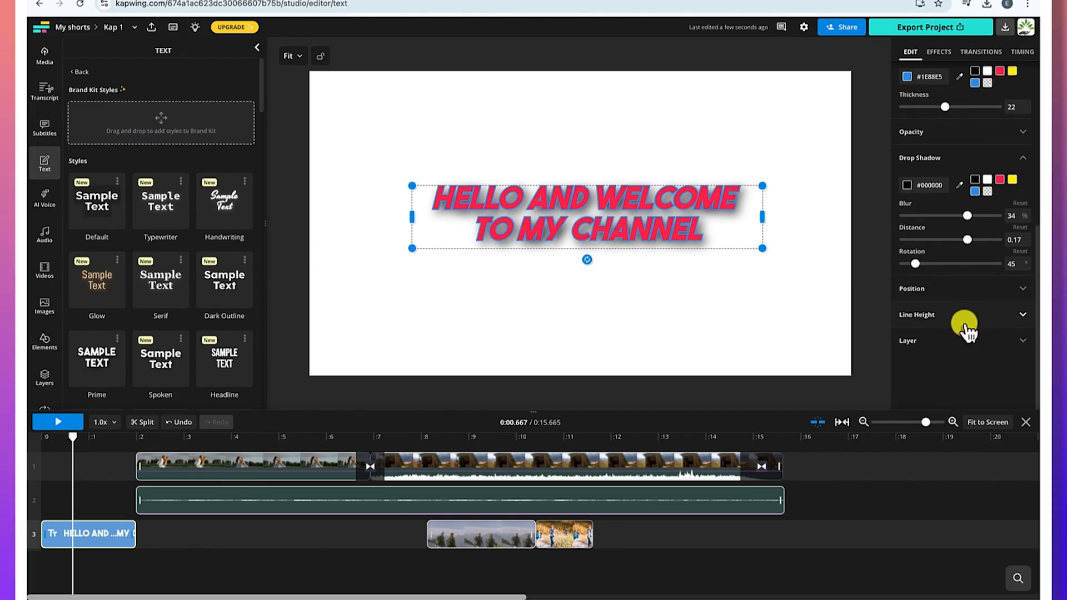
left_click(981, 290)
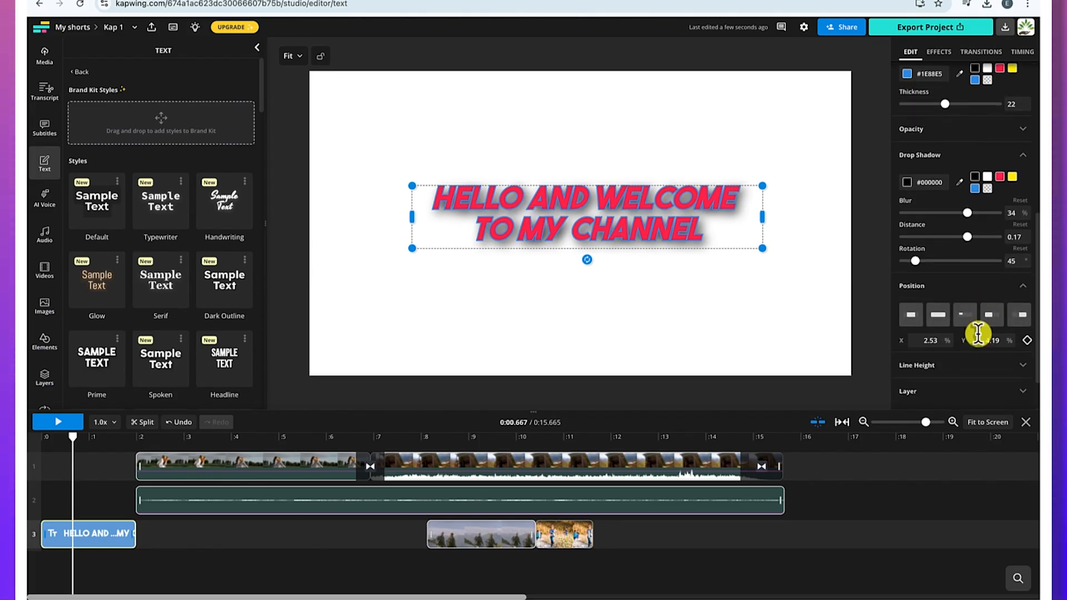
scroll(976, 329, "down", 2)
left_click(973, 314)
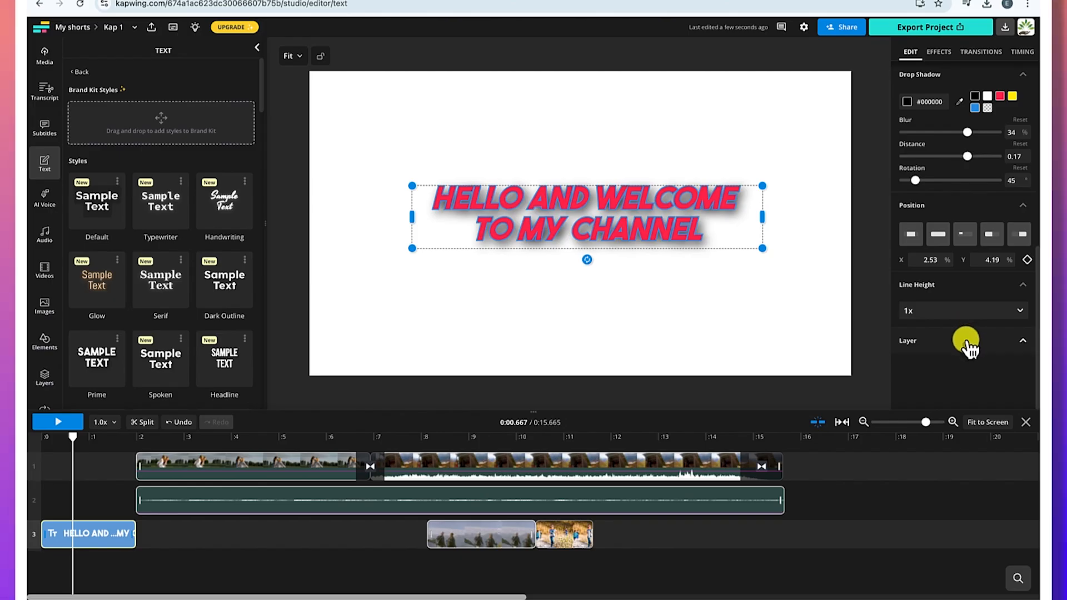
left_click(967, 336)
scroll(966, 341, "down", 3)
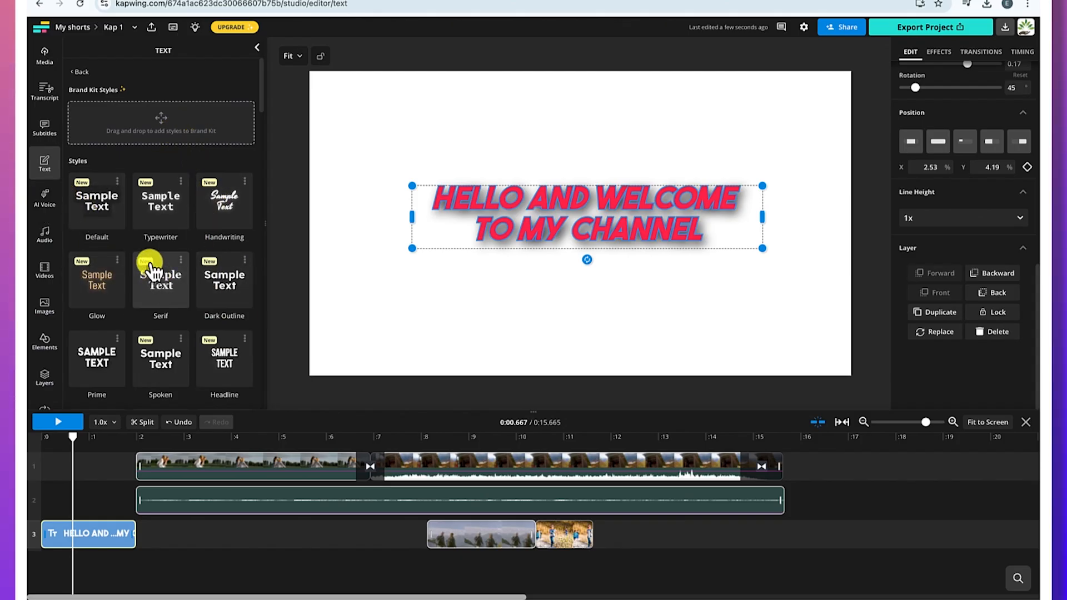
Step: Browse the music library, listen to the track Sad Circus, and look through the stock video categories
left_click(47, 237)
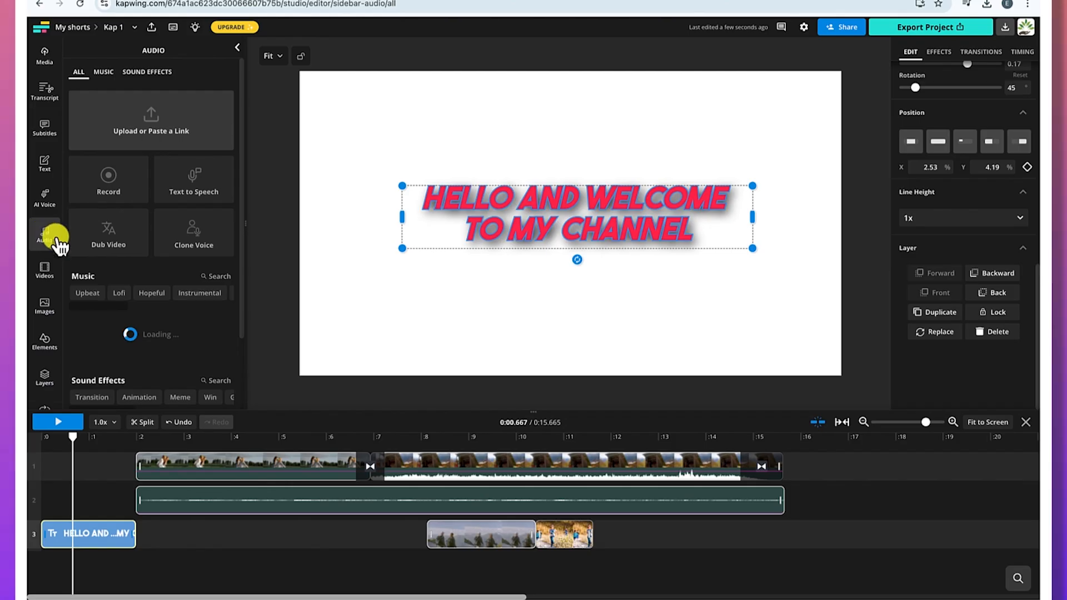
scroll(137, 350, "down", 3)
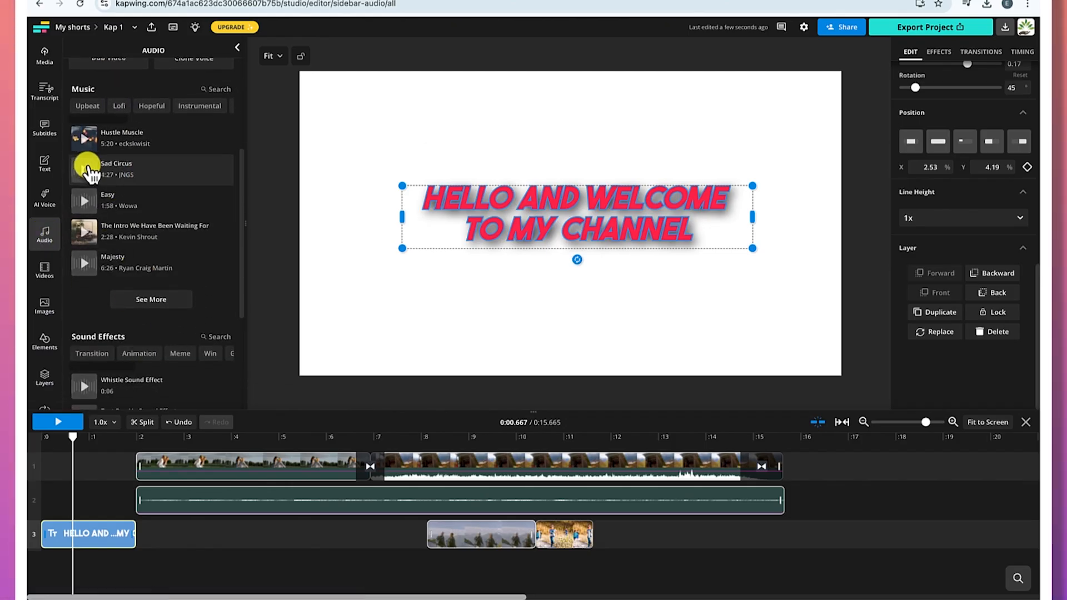
left_click(84, 172)
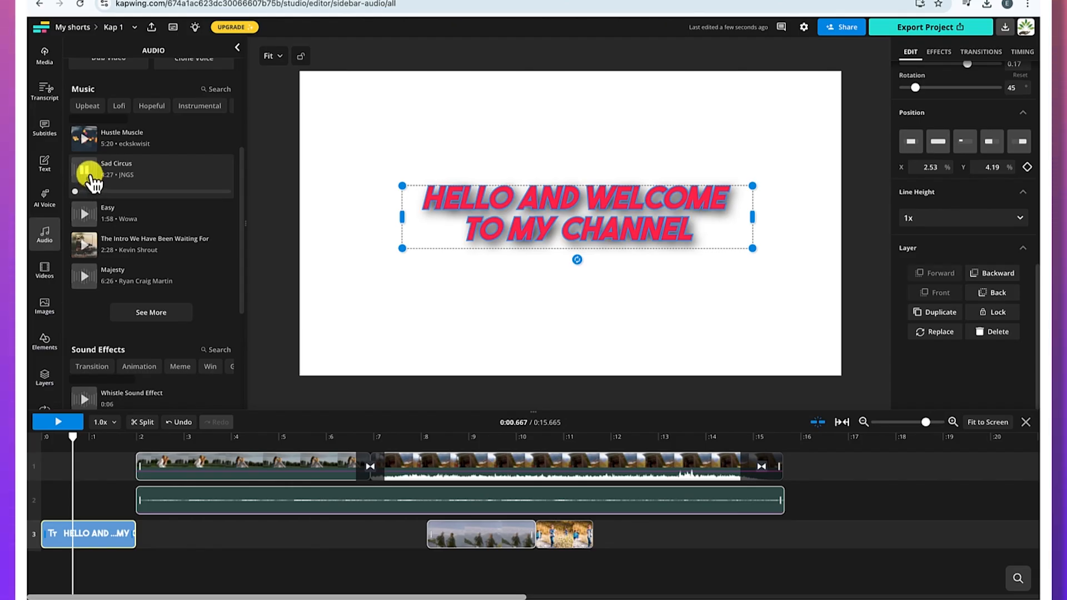
left_click(46, 278)
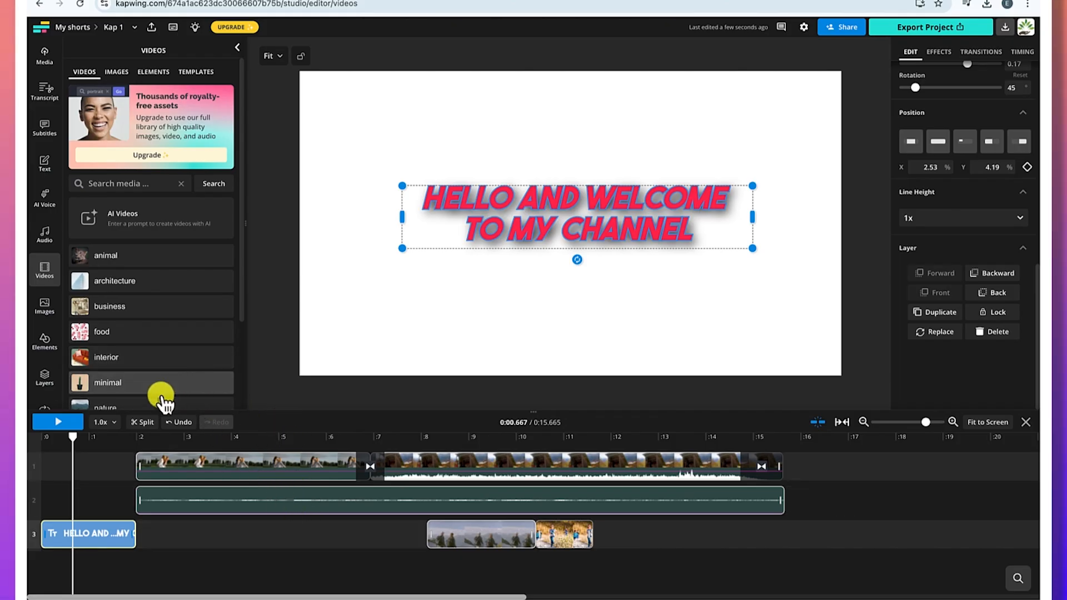
Step: Add the winking tongue-out emoji, shrink it and place it below the title, with its layer starting at 0 s
left_click(44, 340)
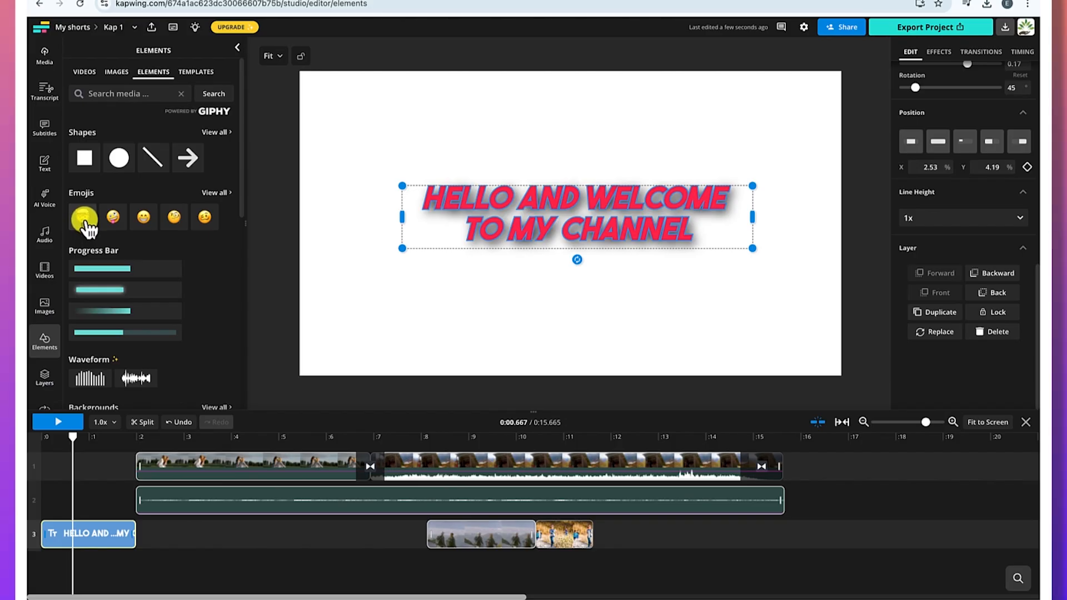
left_click(113, 231)
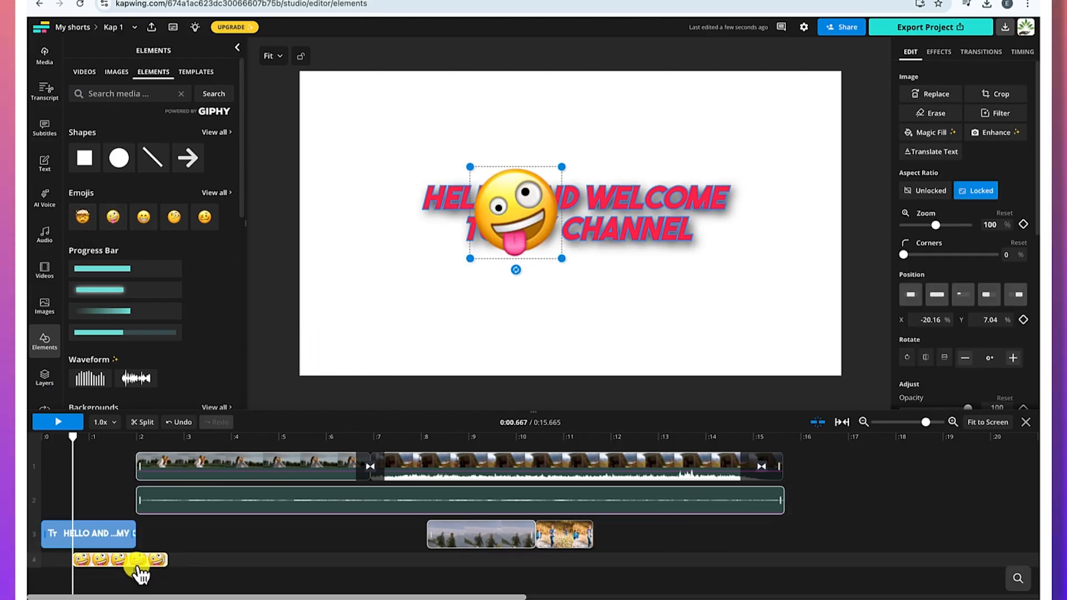
left_click_drag(518, 217, 579, 307)
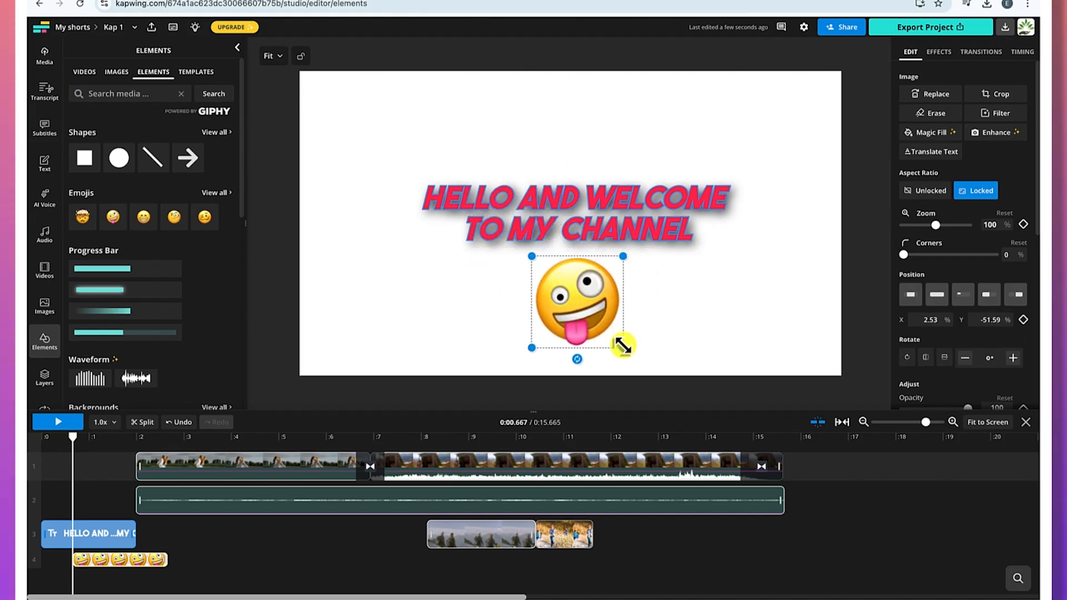
left_click_drag(622, 345, 572, 312)
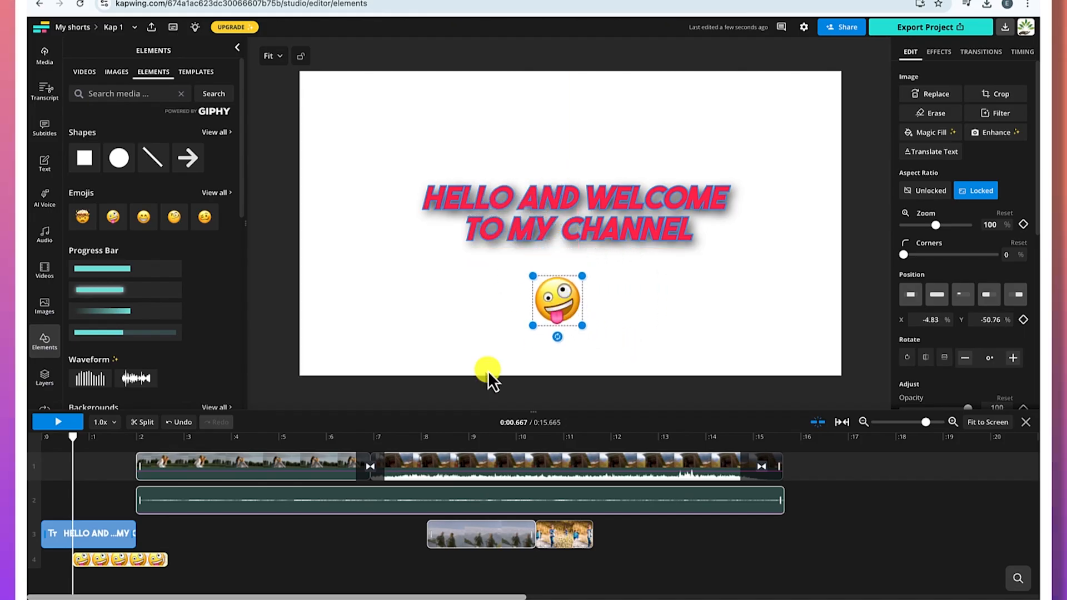
left_click_drag(104, 560, 72, 558)
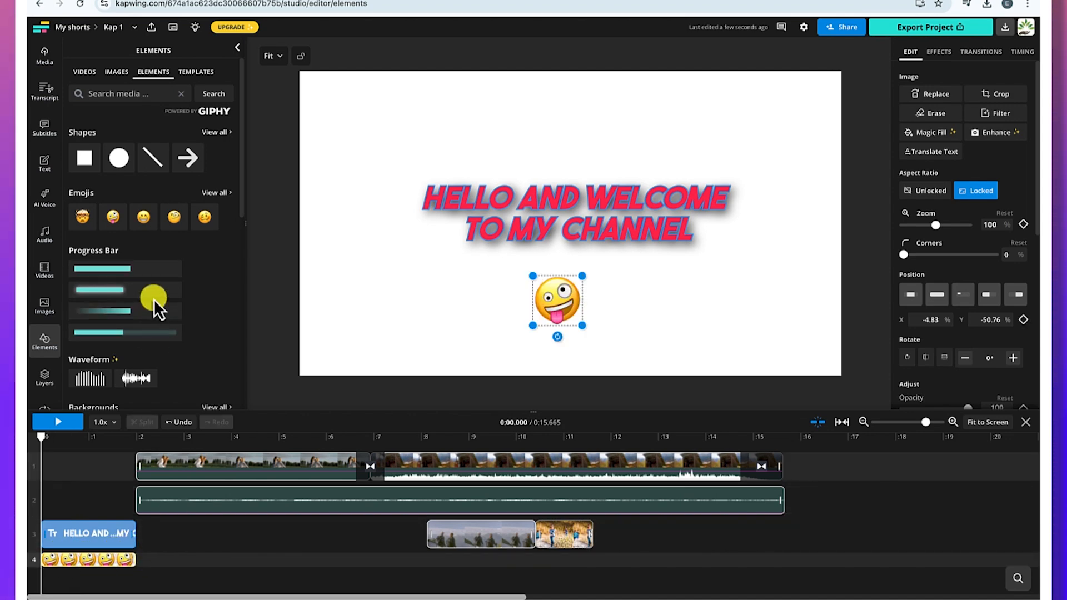
Step: Add the Swipe up element showing a person at 0 s on its own track
scroll(157, 268, "down", 5)
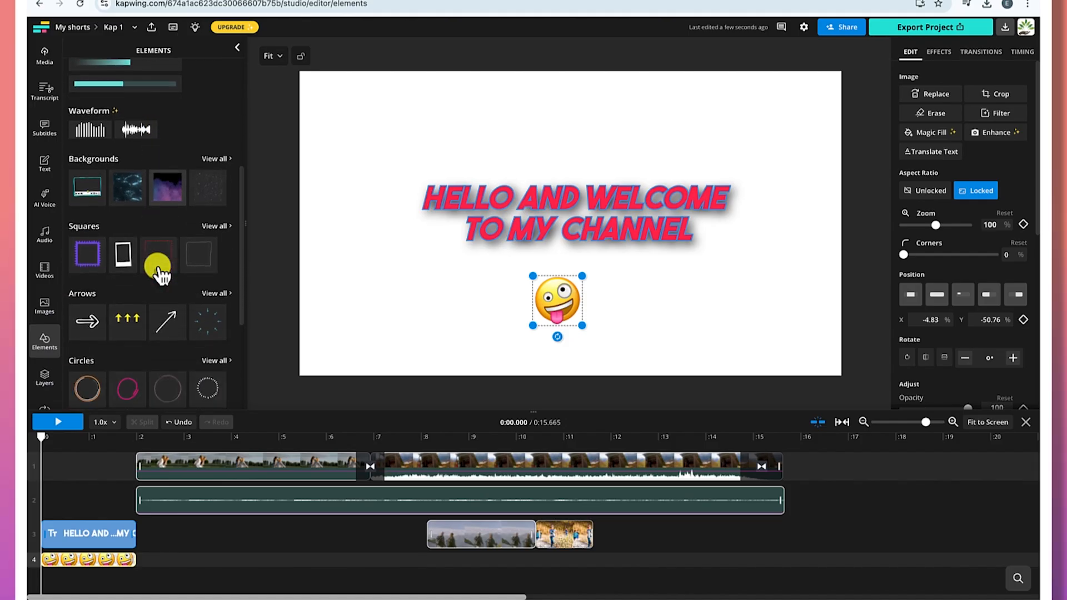
scroll(157, 269, "down", 4)
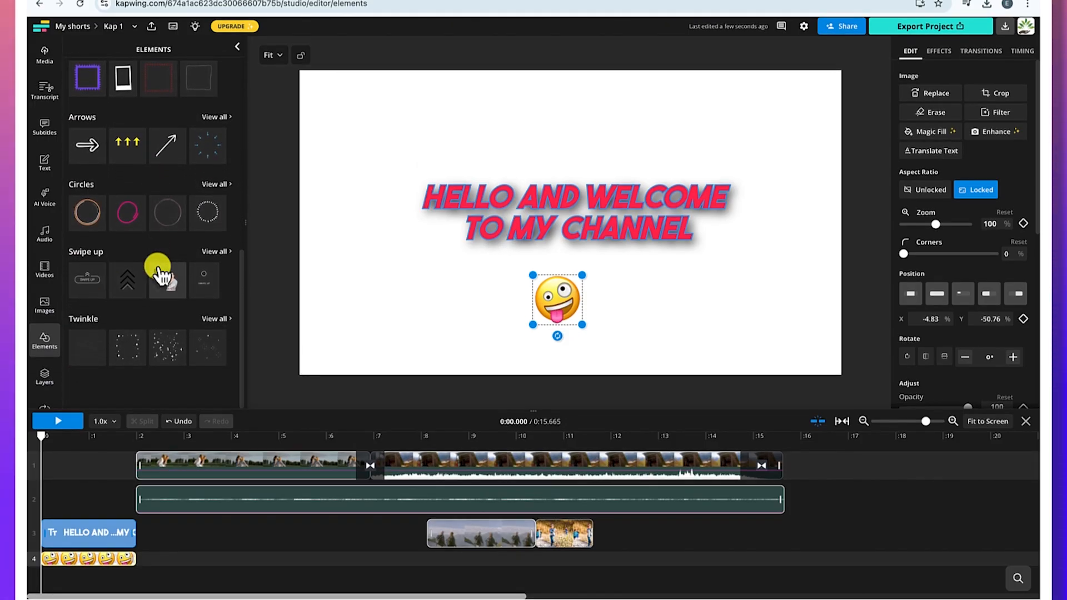
left_click(173, 288)
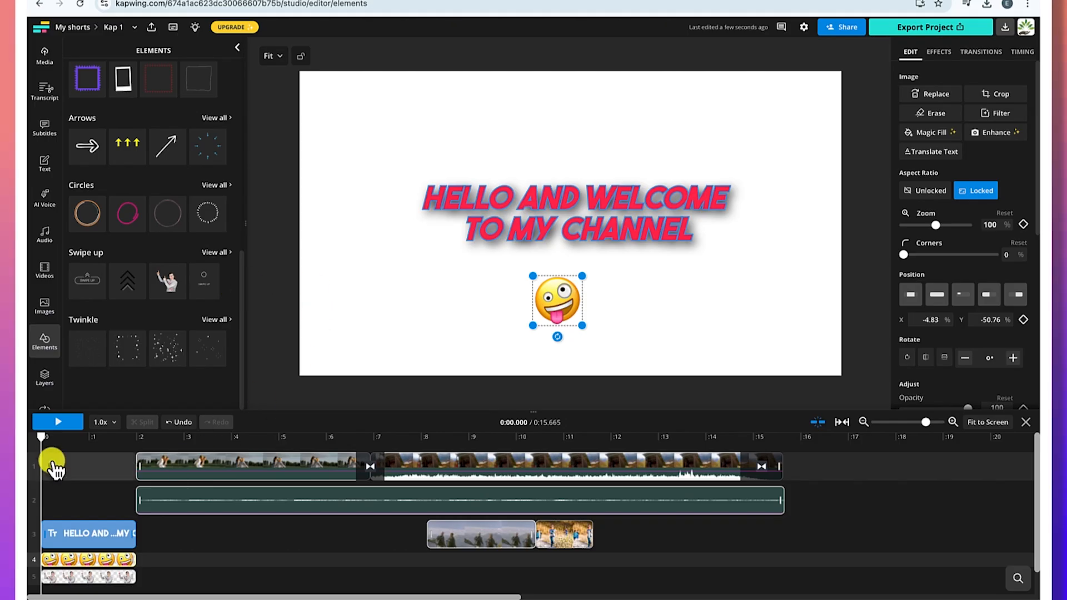
Step: Shrink the Swipe up person element to under half its size and place it in the lower-right corner of the canvas
left_click(45, 440)
left_click_drag(56, 444, 94, 443)
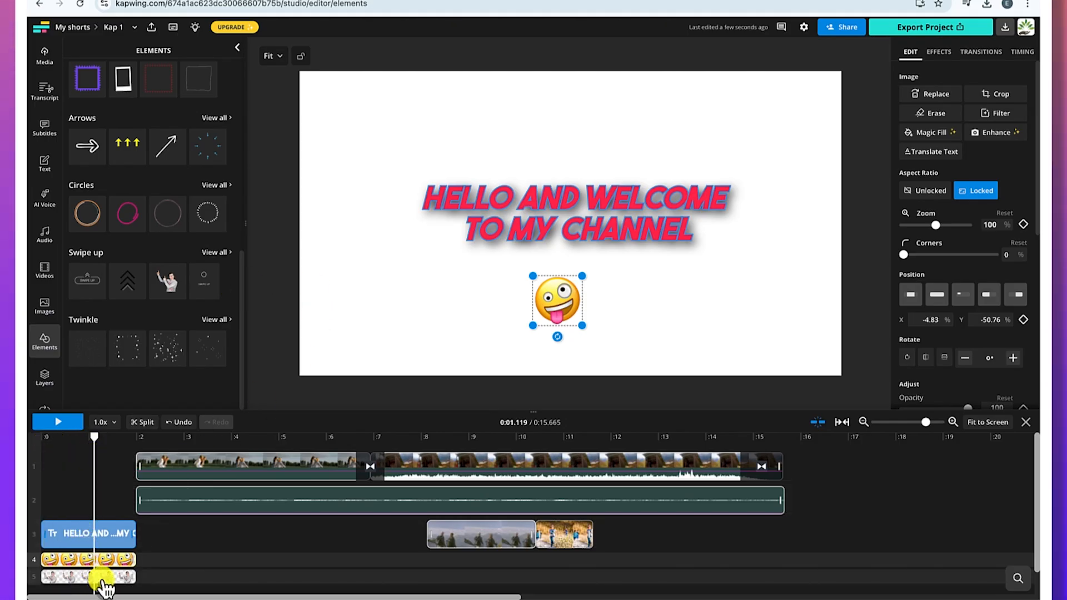
left_click(140, 437)
left_click_drag(140, 437, 123, 437)
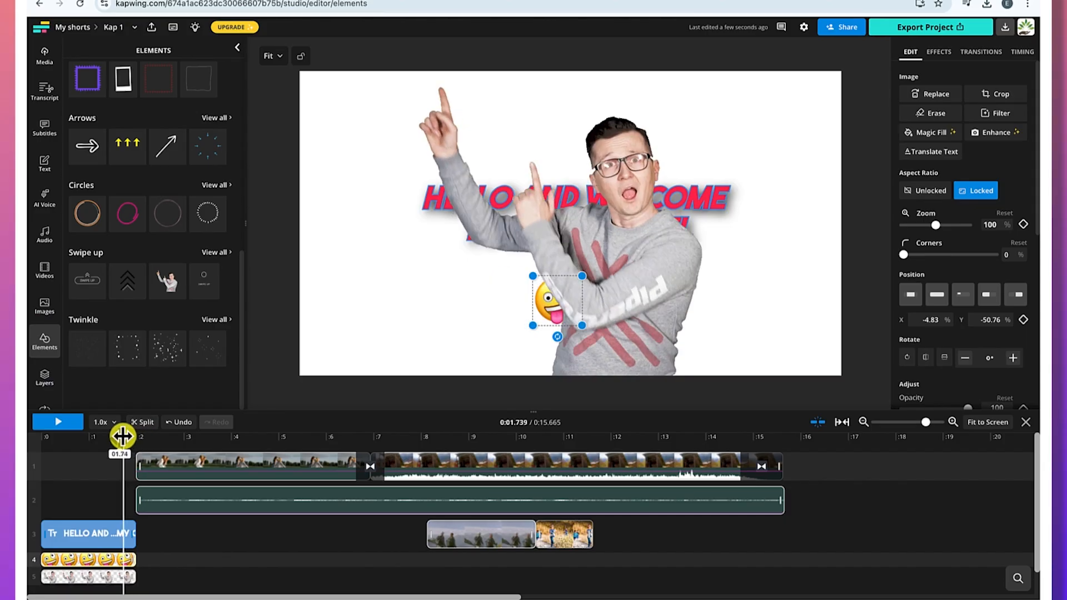
left_click(649, 274)
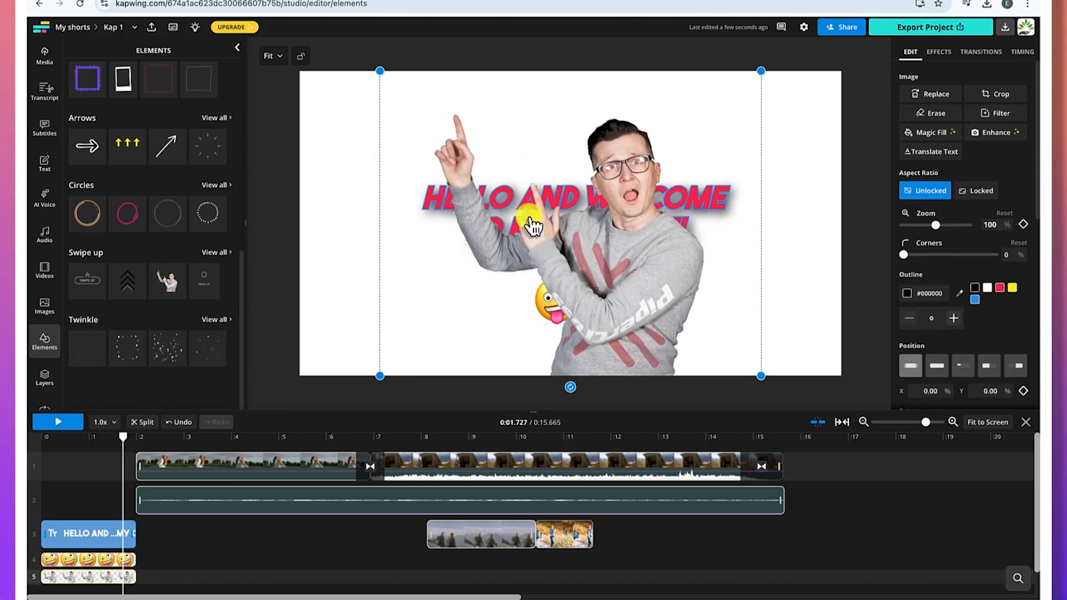
left_click_drag(379, 73, 640, 226)
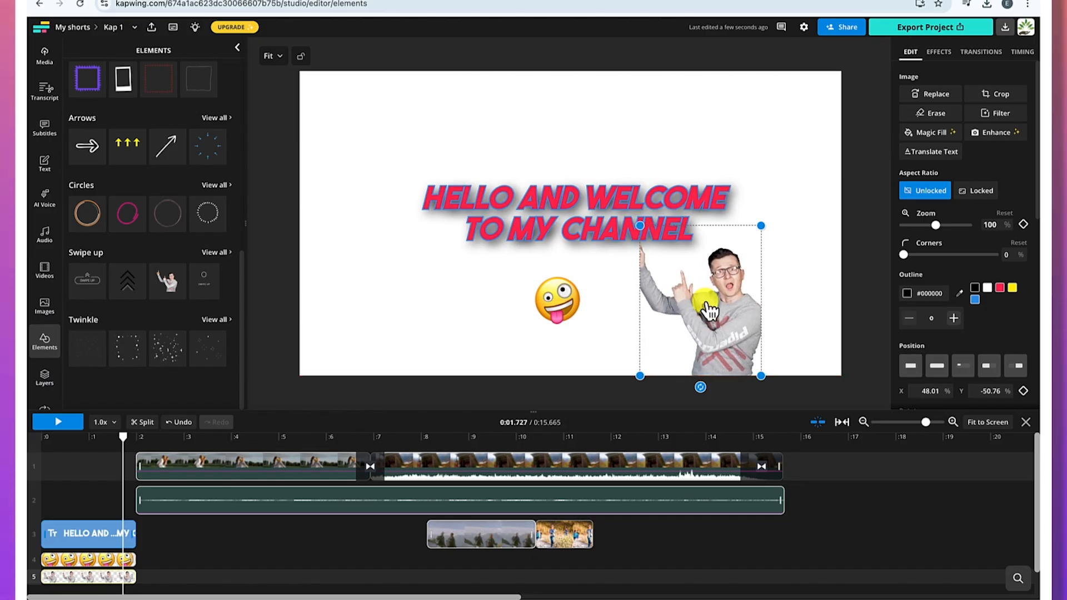
left_click_drag(708, 311, 783, 306)
left_click(734, 169)
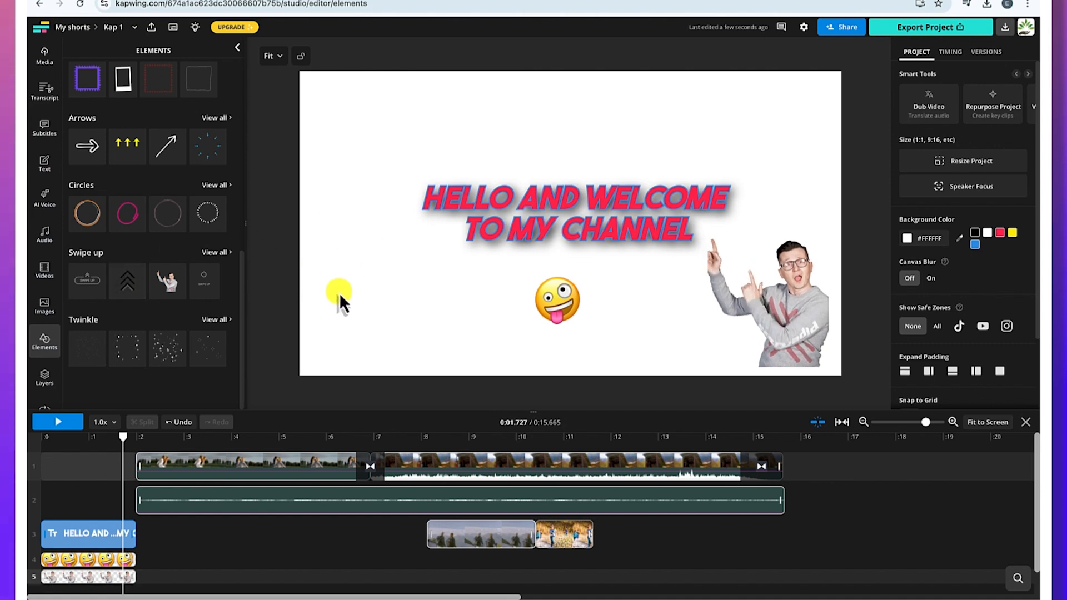
Step: Look through the transitions, templates and recording options, and scrub through the whole project to its end
scroll(39, 323, "down", 4)
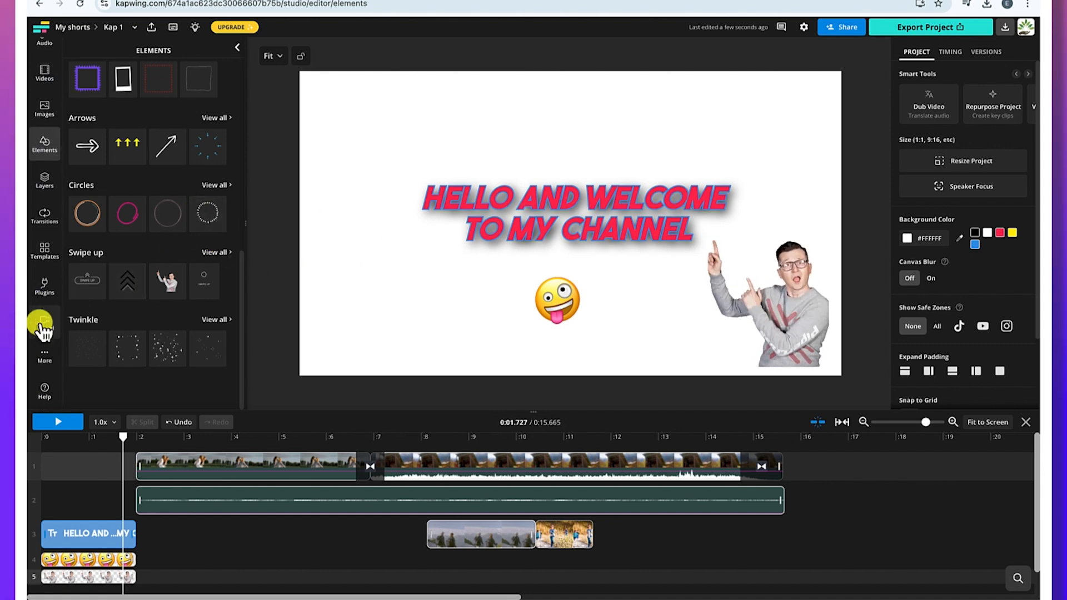
left_click(46, 215)
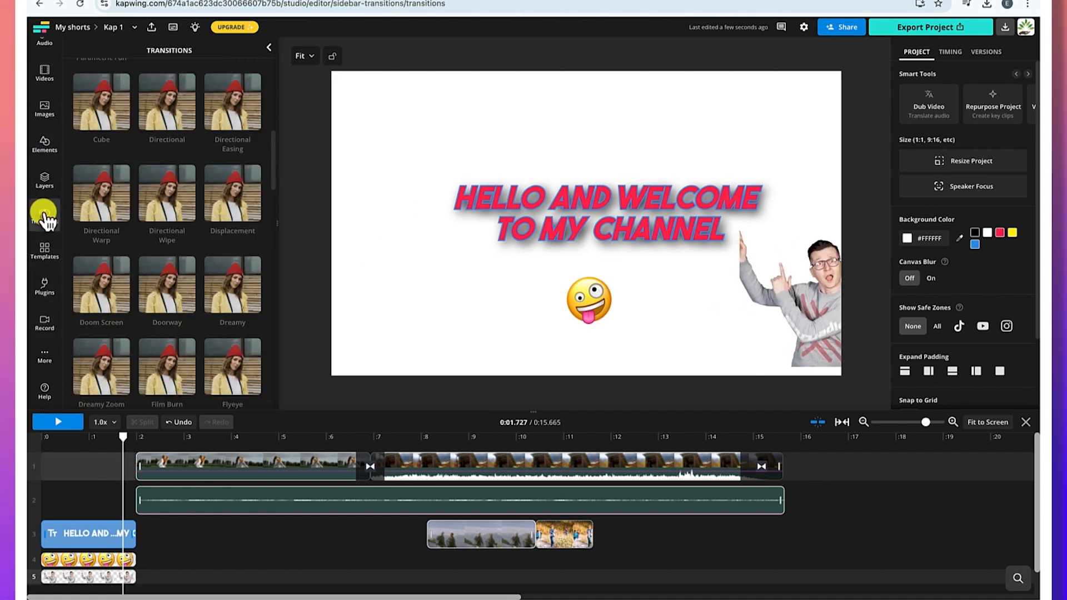
left_click(41, 252)
scroll(146, 355, "down", 6)
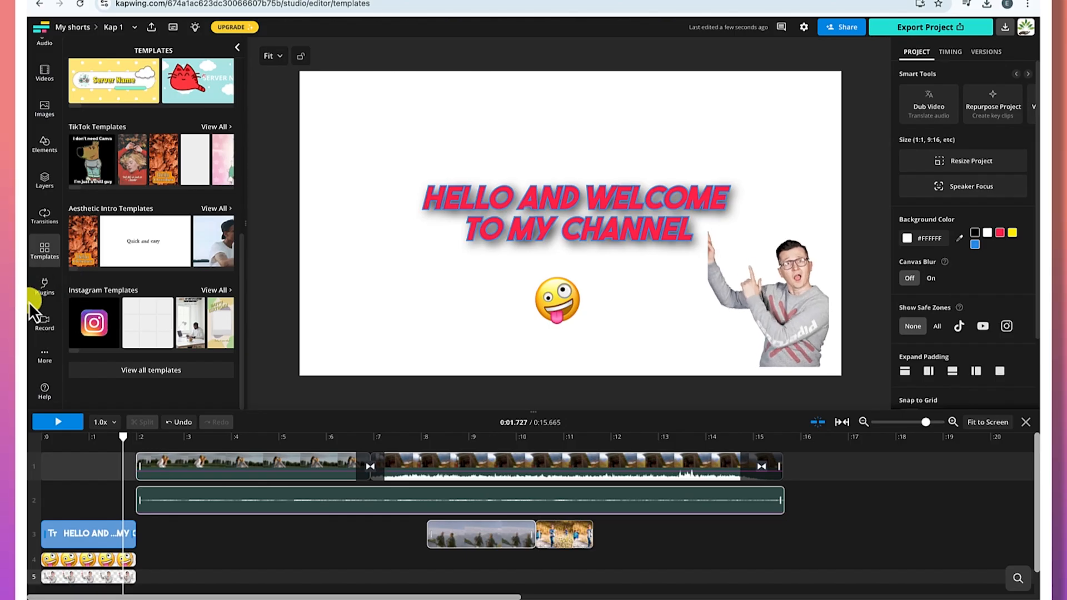
left_click(47, 324)
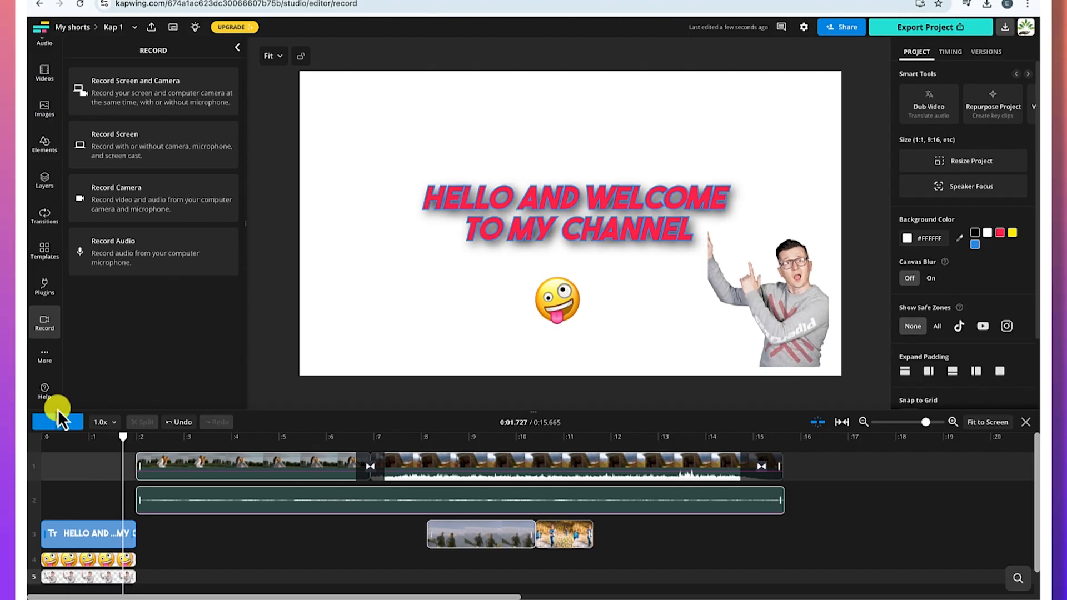
left_click(128, 436)
left_click_drag(197, 438, 795, 455)
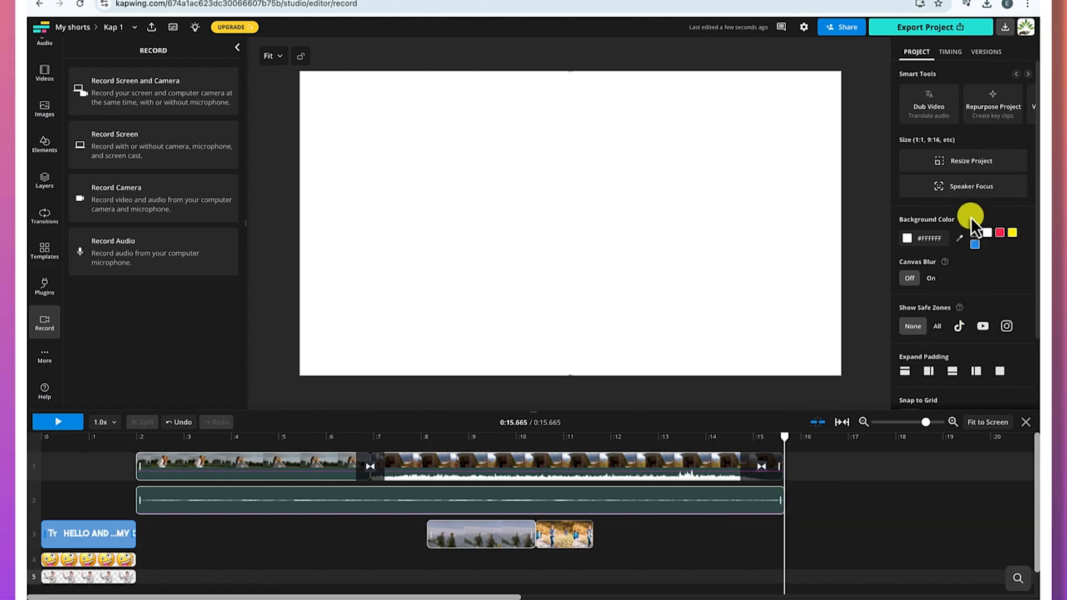
Step: Export the project as an MP4 at 720p resolution
left_click(920, 35)
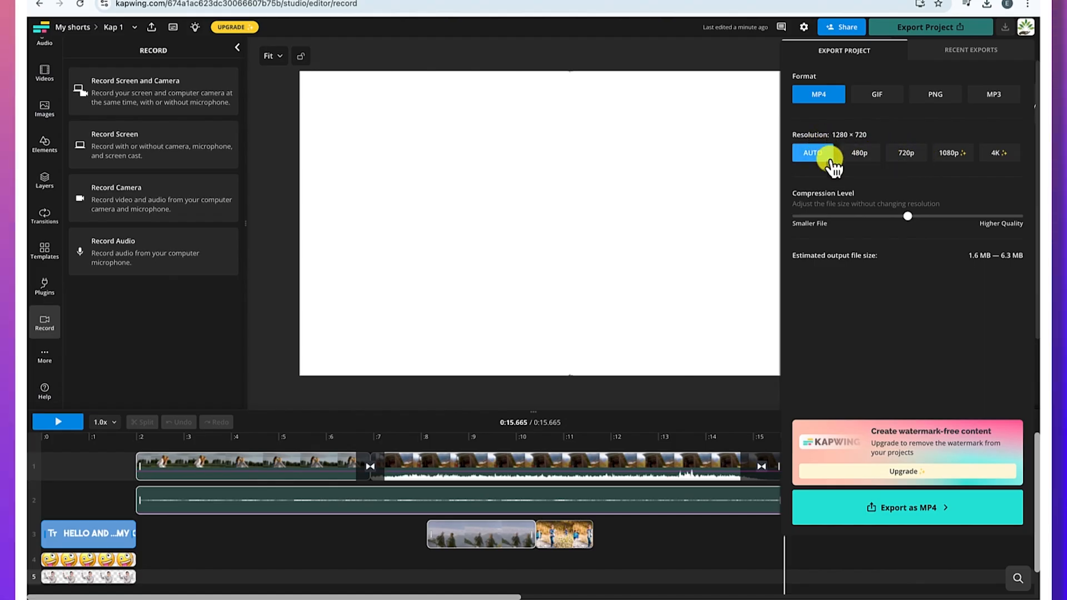
left_click(907, 155)
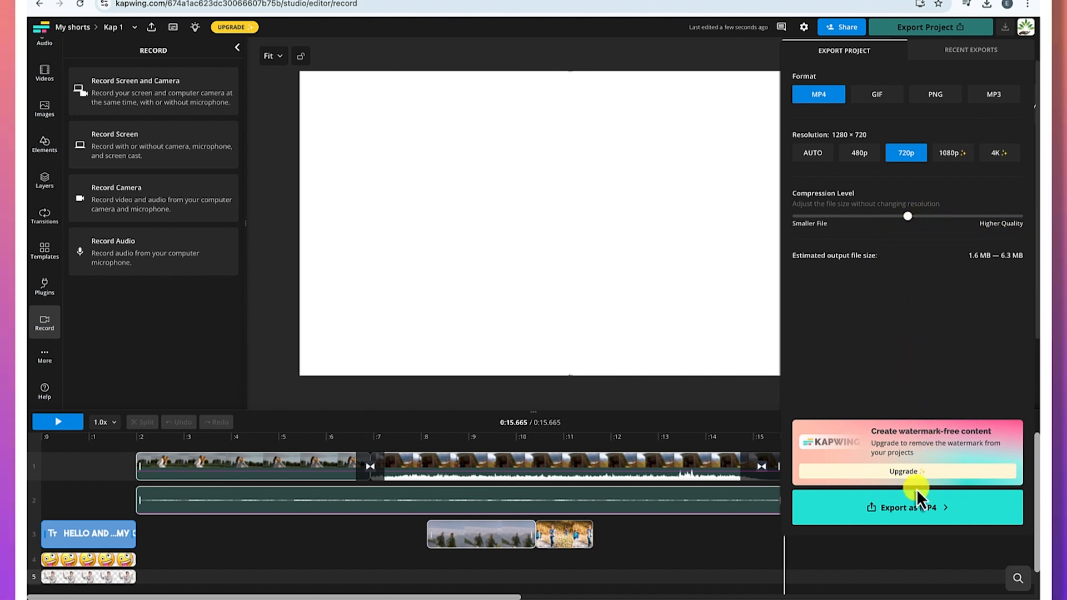
left_click(922, 520)
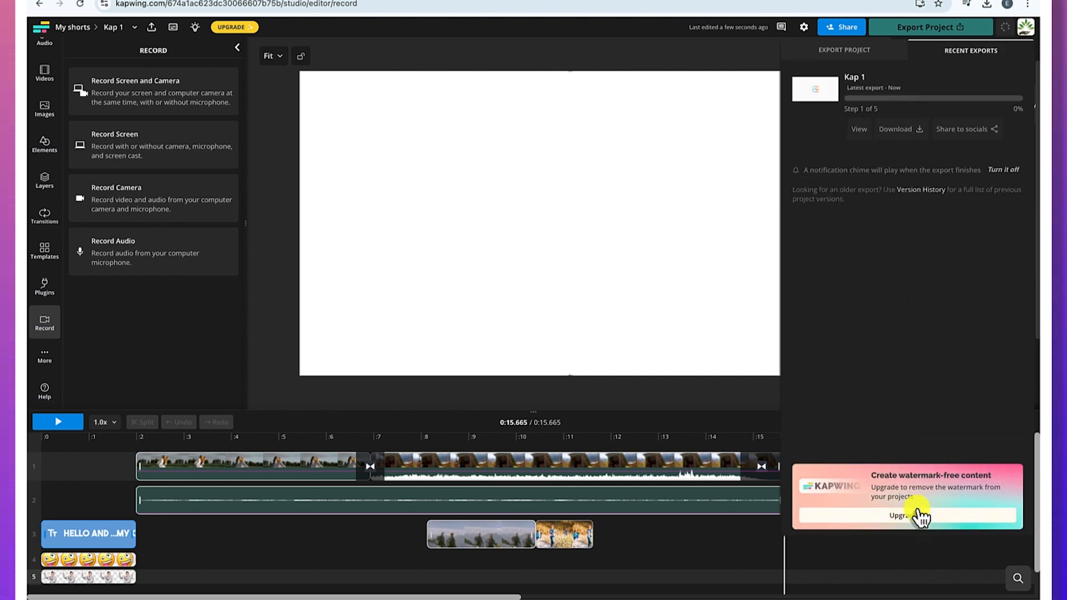